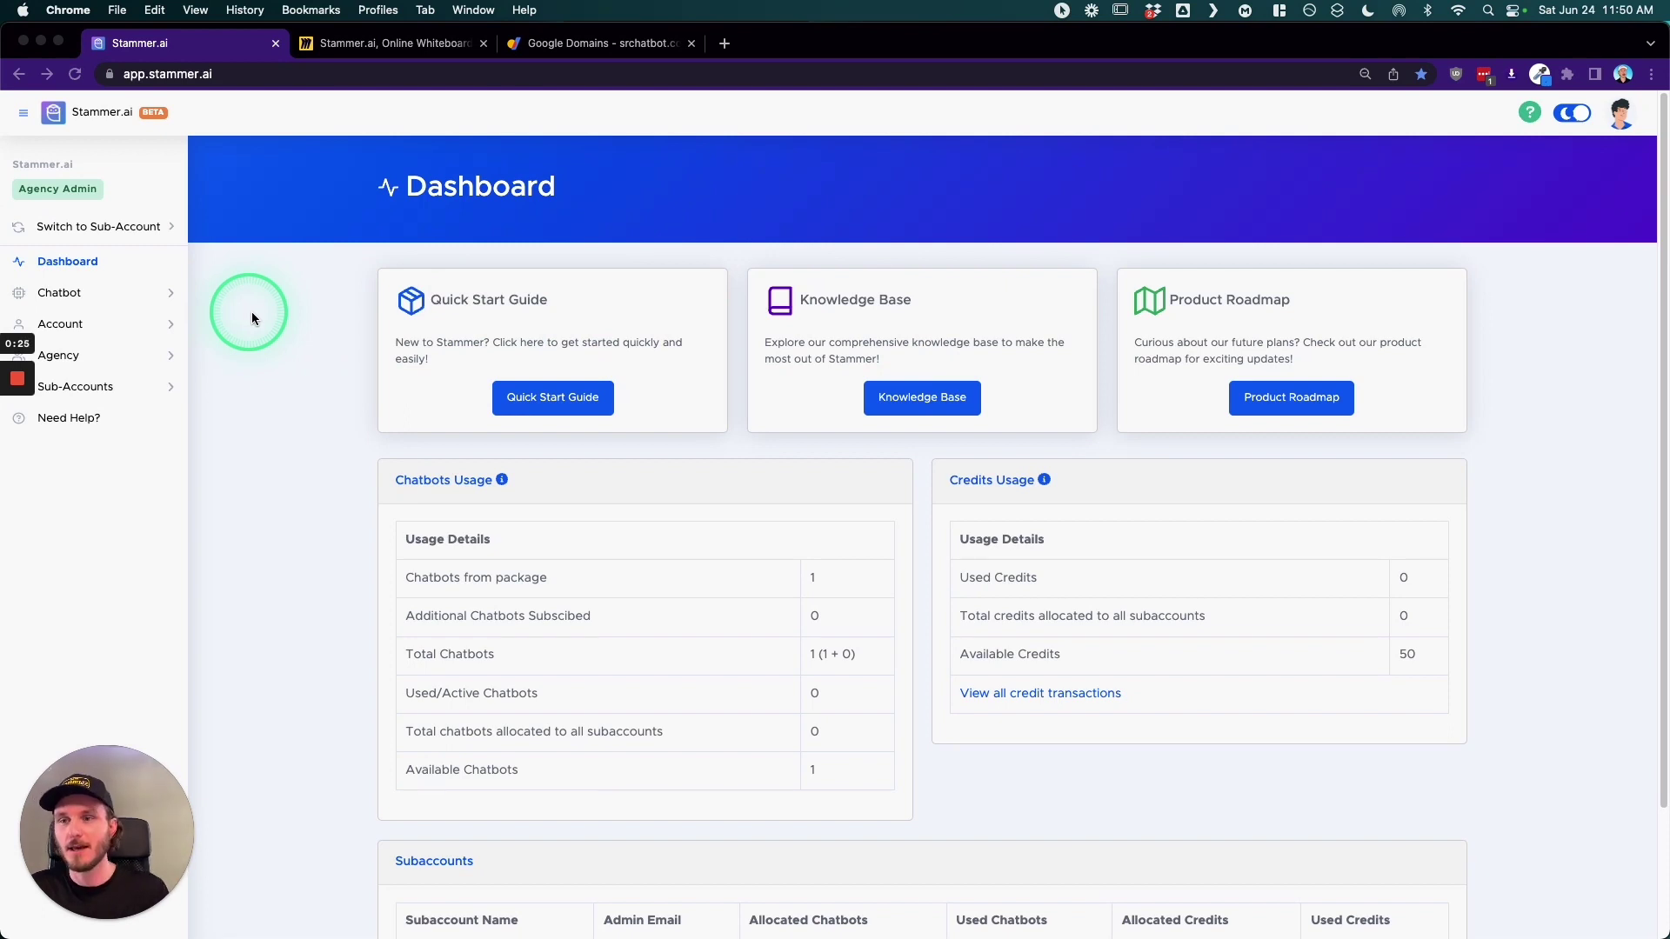
- Expand Agency in the Stammer.ai sidebar to reveal Custom Domain, then view the white-labeling whiteboard diagram
{"action": "left_click", "coordinate": [340, 47]}
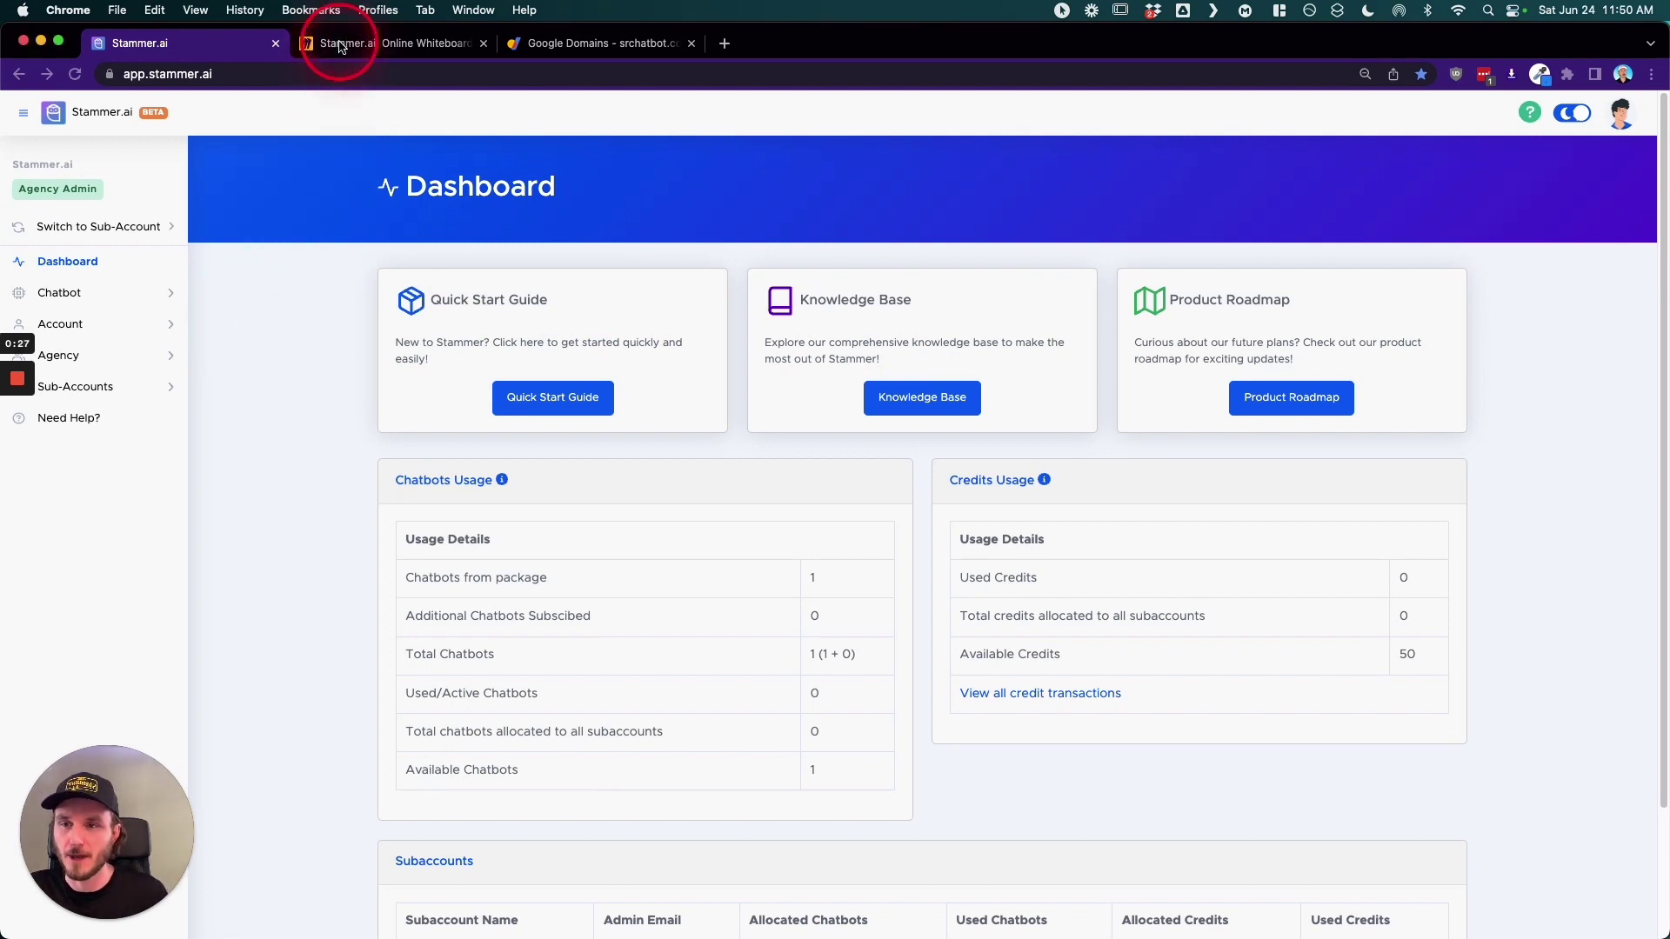
{"action": "left_click", "coordinate": [175, 51]}
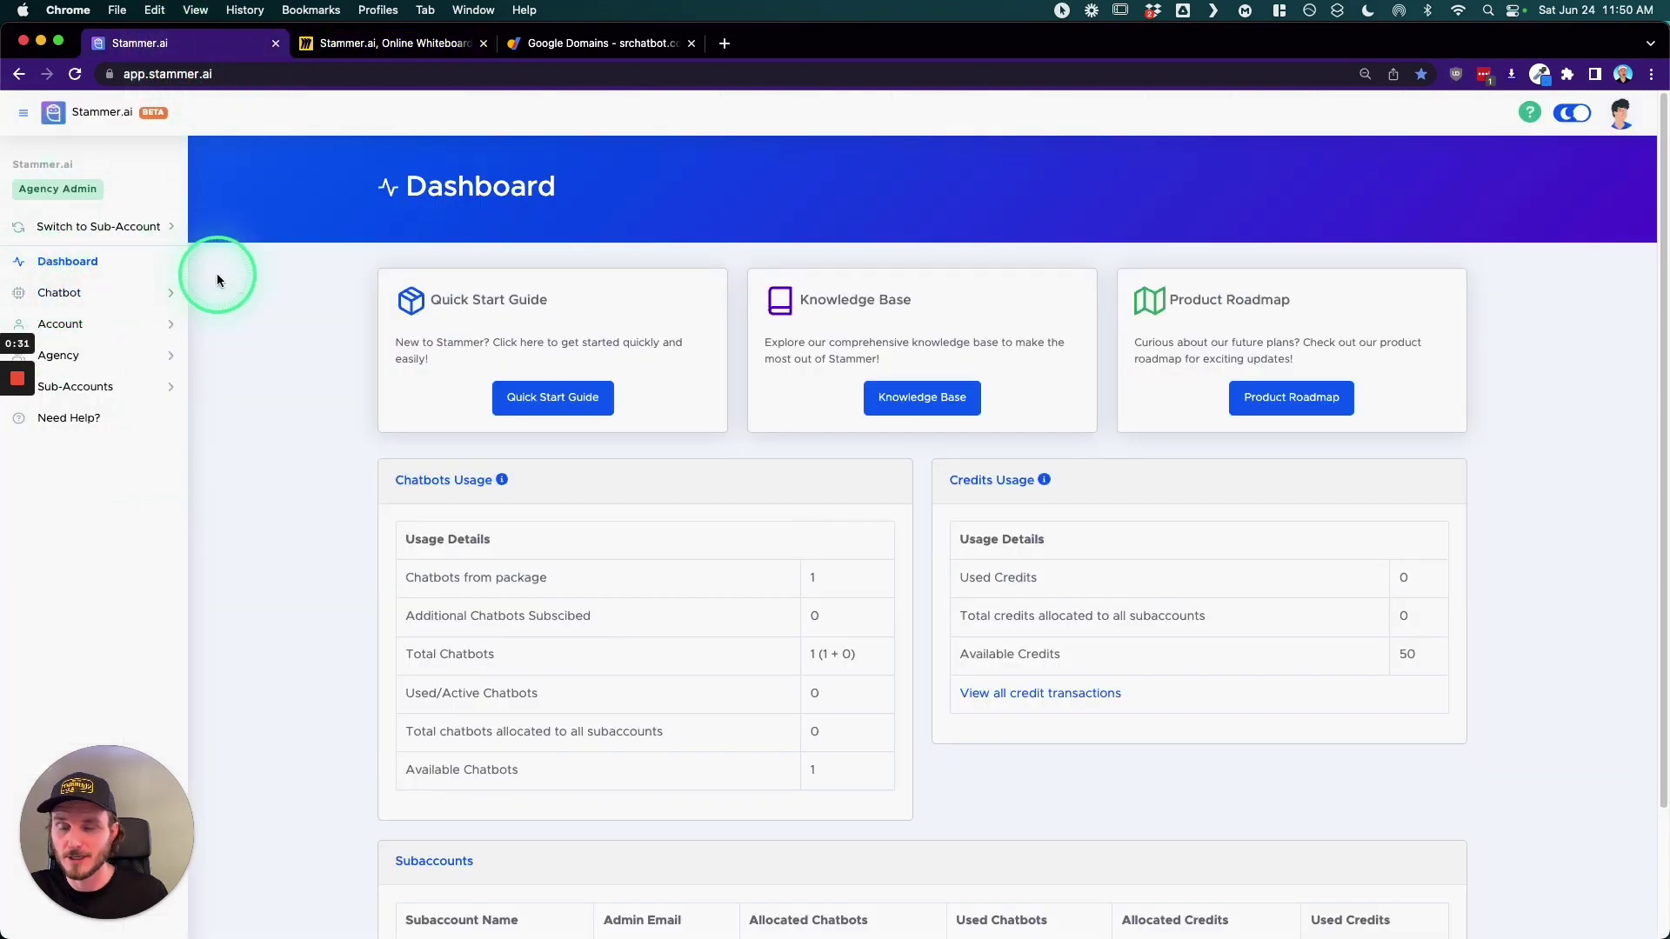
{"action": "left_click", "coordinate": [71, 358]}
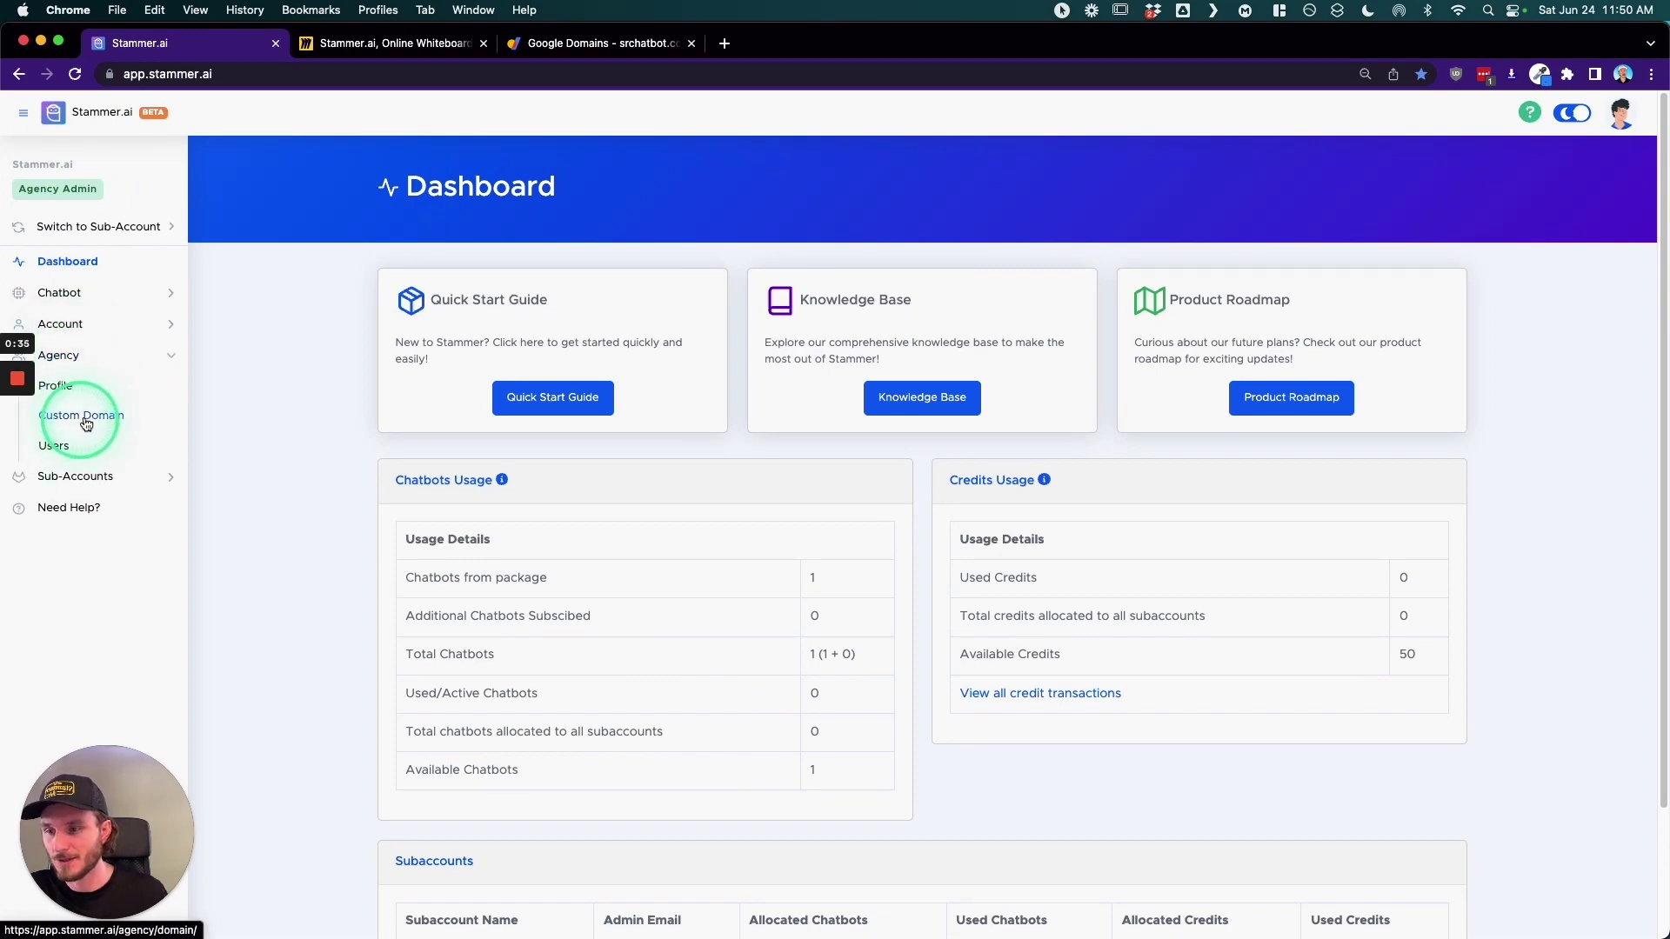
{"action": "left_click", "coordinate": [331, 45]}
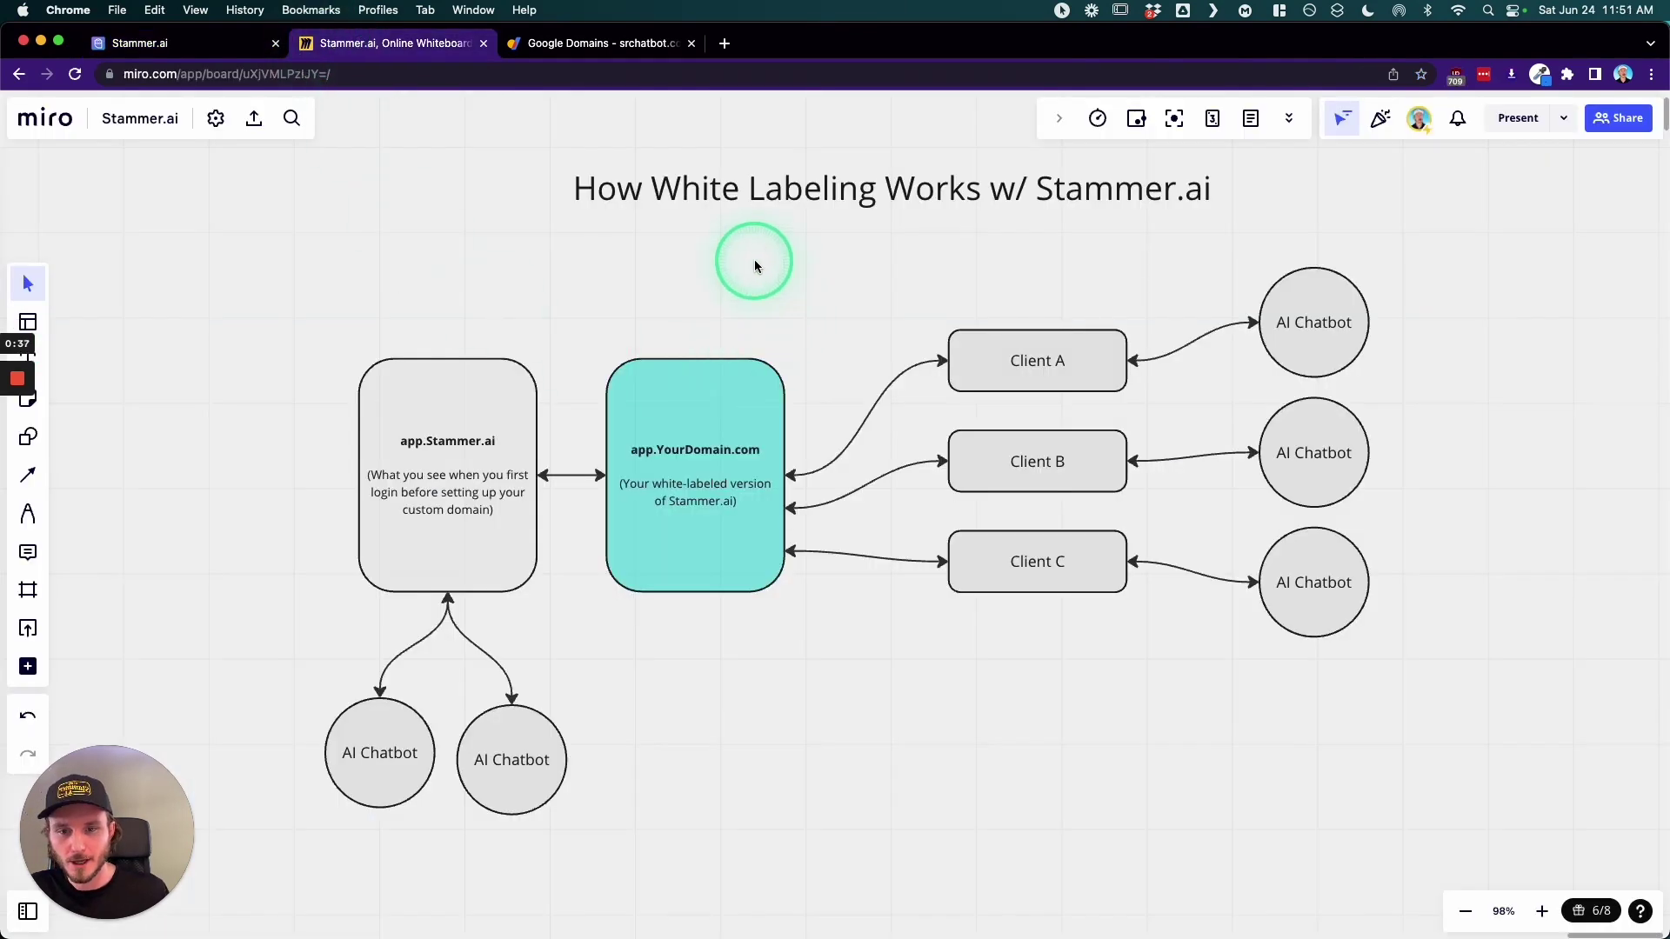
- Shift the app.Stammer.ai box left and spread the two AI Chatbot circles beneath it
{"action": "scroll", "coordinate": [754, 261], "scroll_direction": "up", "scroll_amount": 2}
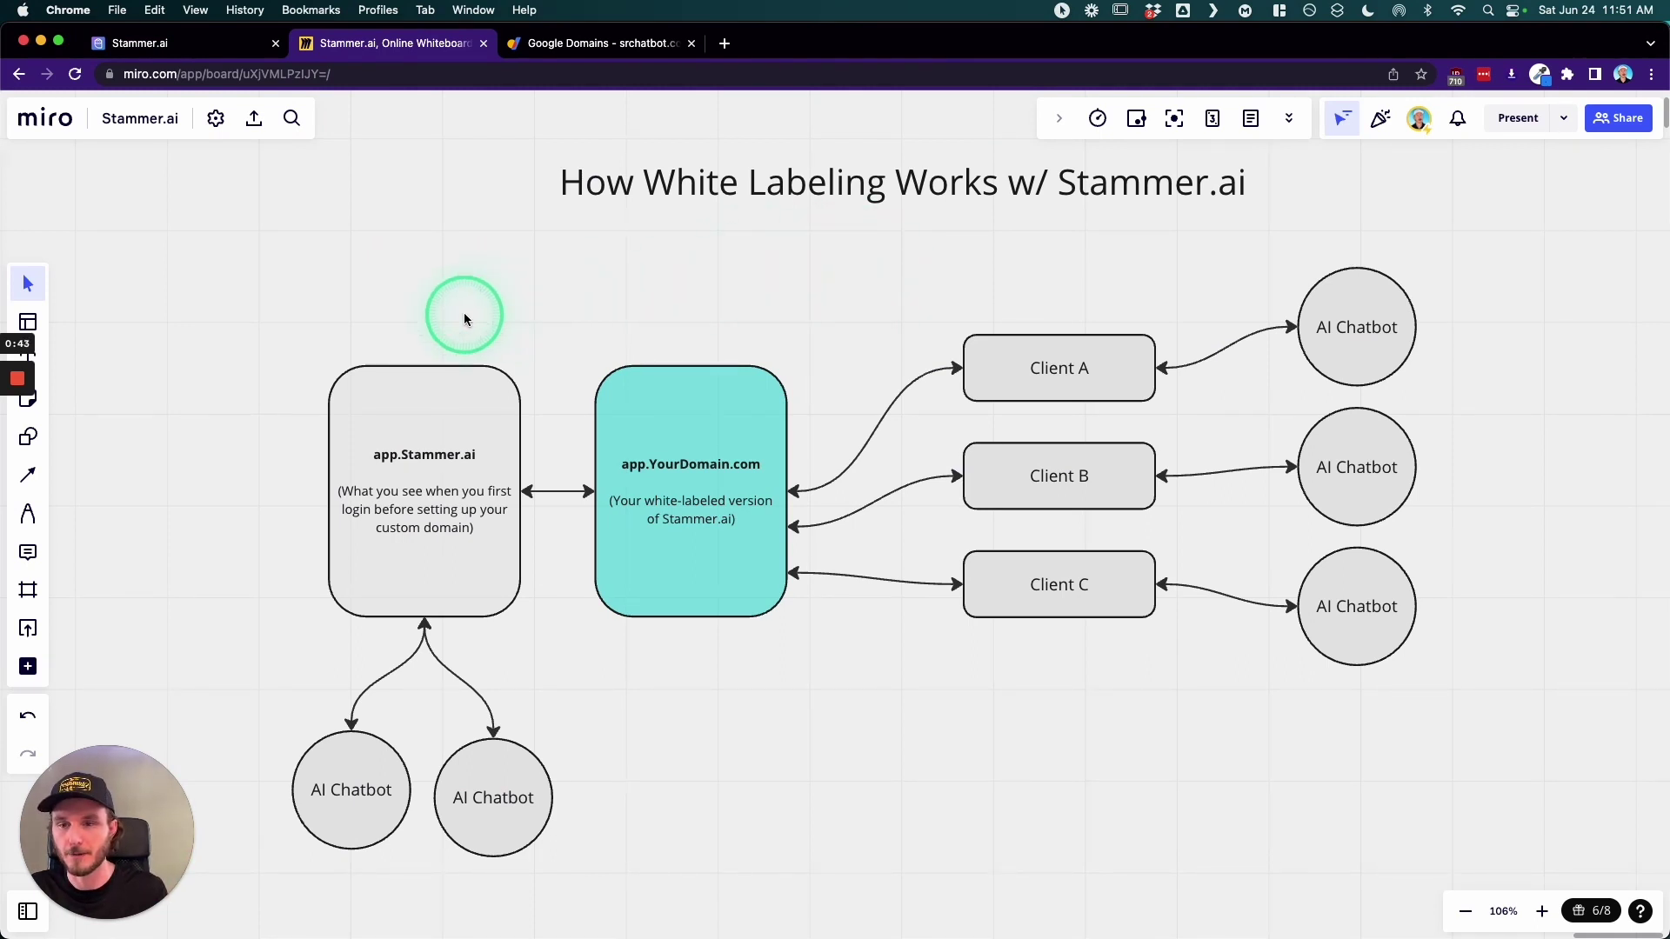
{"action": "scroll", "coordinate": [483, 344], "scroll_direction": "left", "scroll_amount": 3}
{"action": "scroll", "coordinate": [501, 386], "scroll_direction": "up", "scroll_amount": 5}
{"action": "left_click_drag", "start_coordinate": [499, 386], "coordinate": [955, 193]}
{"action": "left_click_drag", "start_coordinate": [1047, 251], "coordinate": [821, 276]}
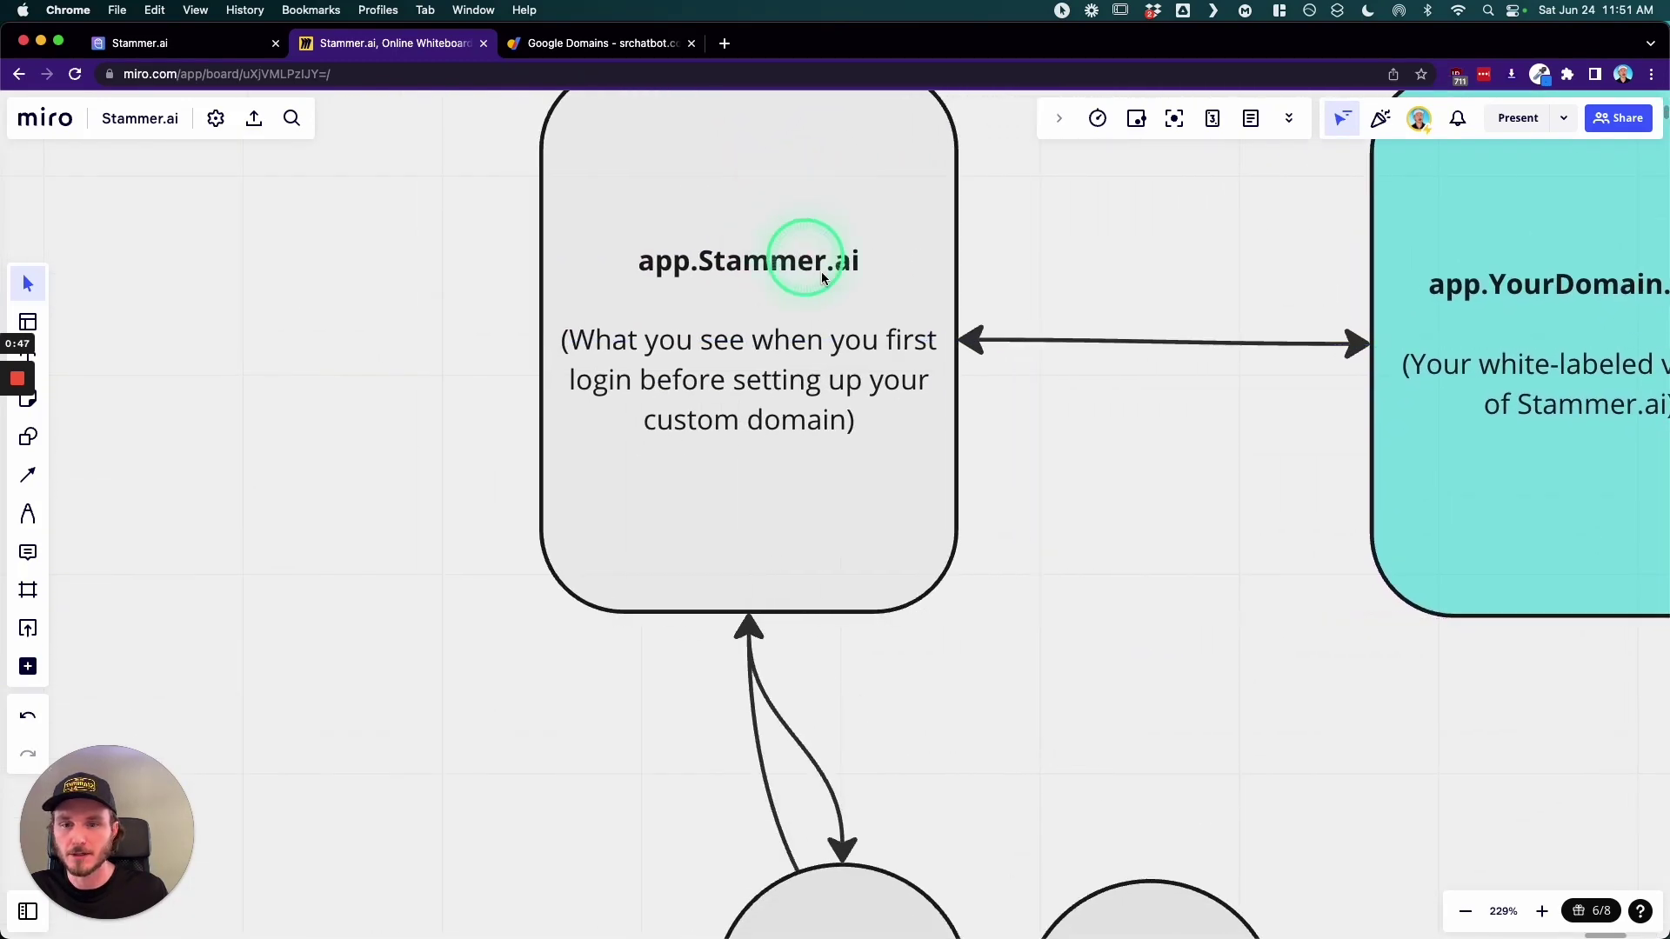
{"action": "scroll", "coordinate": [1044, 396], "scroll_direction": "down", "scroll_amount": 4}
{"action": "left_click_drag", "start_coordinate": [895, 771], "coordinate": [547, 731]}
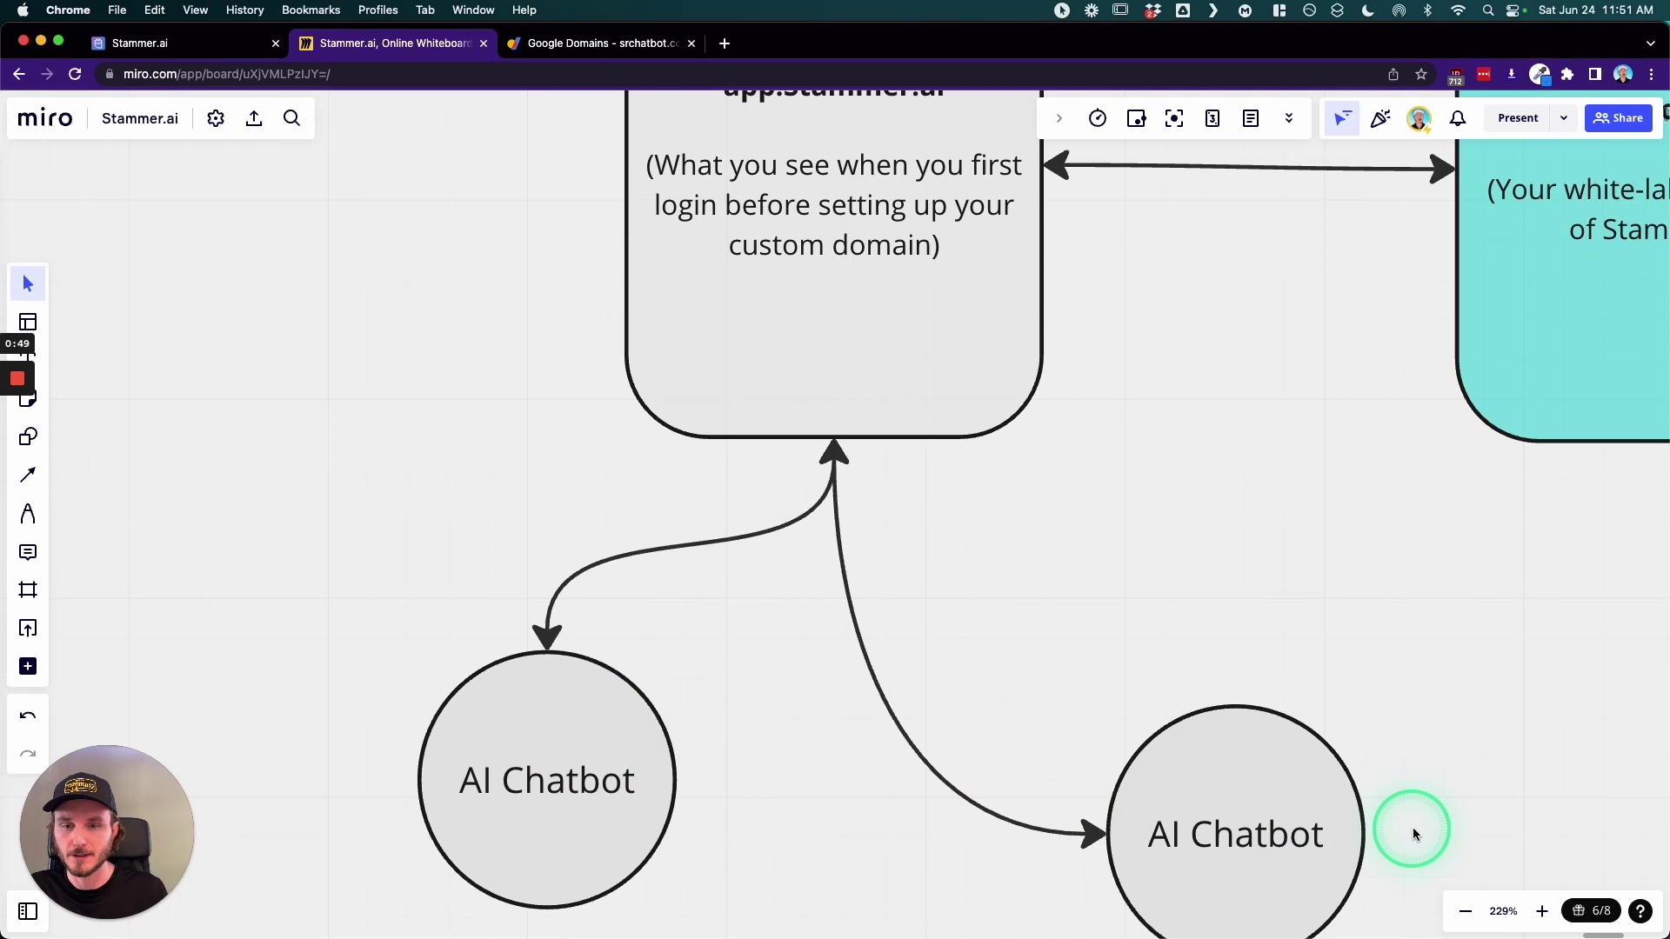
{"action": "left_click_drag", "start_coordinate": [1416, 830], "coordinate": [1039, 653]}
- Zoom the board, then compare it with the Stammer.ai dashboard, ending on the dashboard
{"action": "scroll", "coordinate": [1183, 487], "scroll_direction": "up", "scroll_amount": 3}
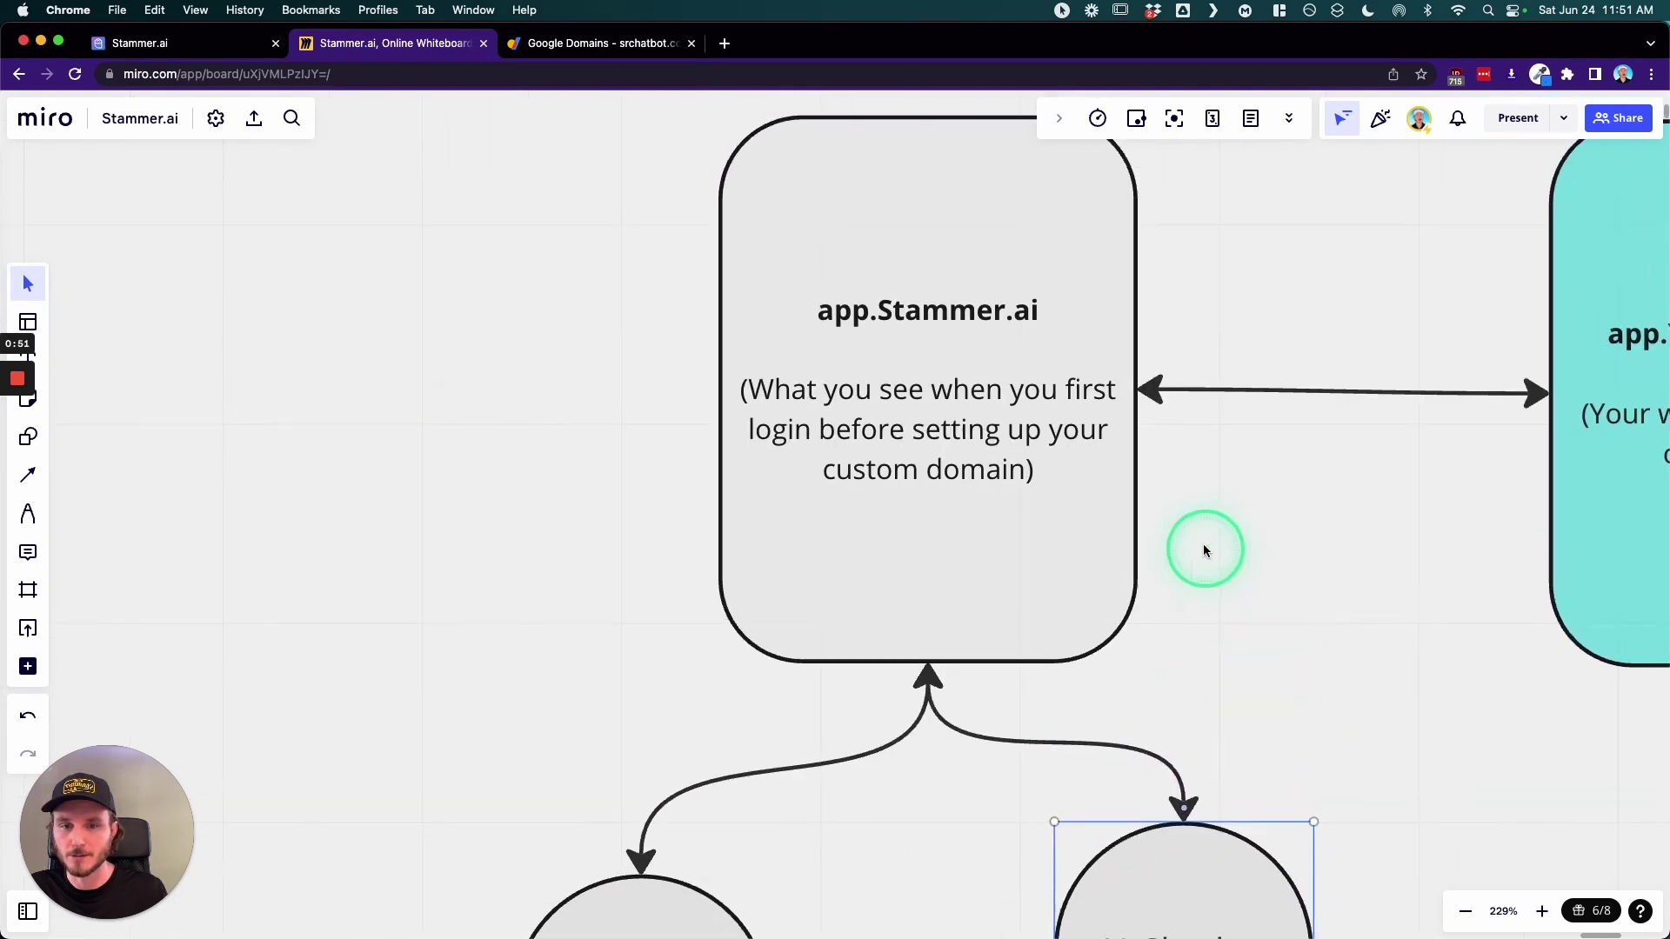
{"action": "scroll", "coordinate": [1203, 545], "scroll_direction": "up", "scroll_amount": 3}
{"action": "scroll", "coordinate": [1221, 505], "scroll_direction": "down", "scroll_amount": 3}
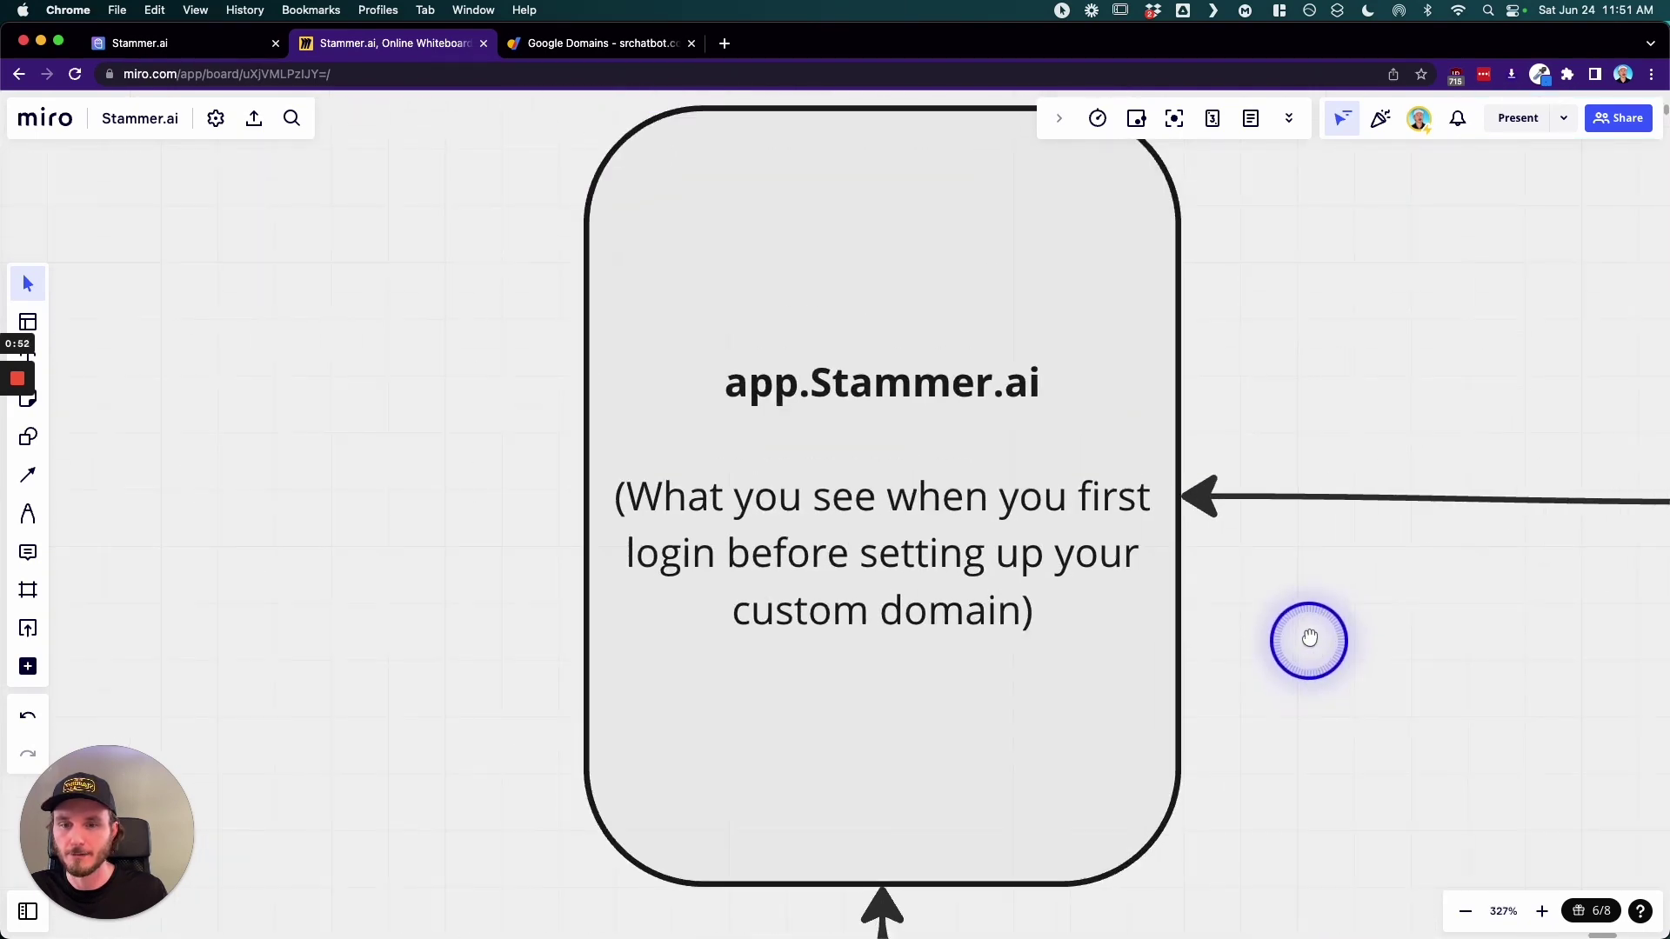
{"action": "left_click", "coordinate": [187, 44]}
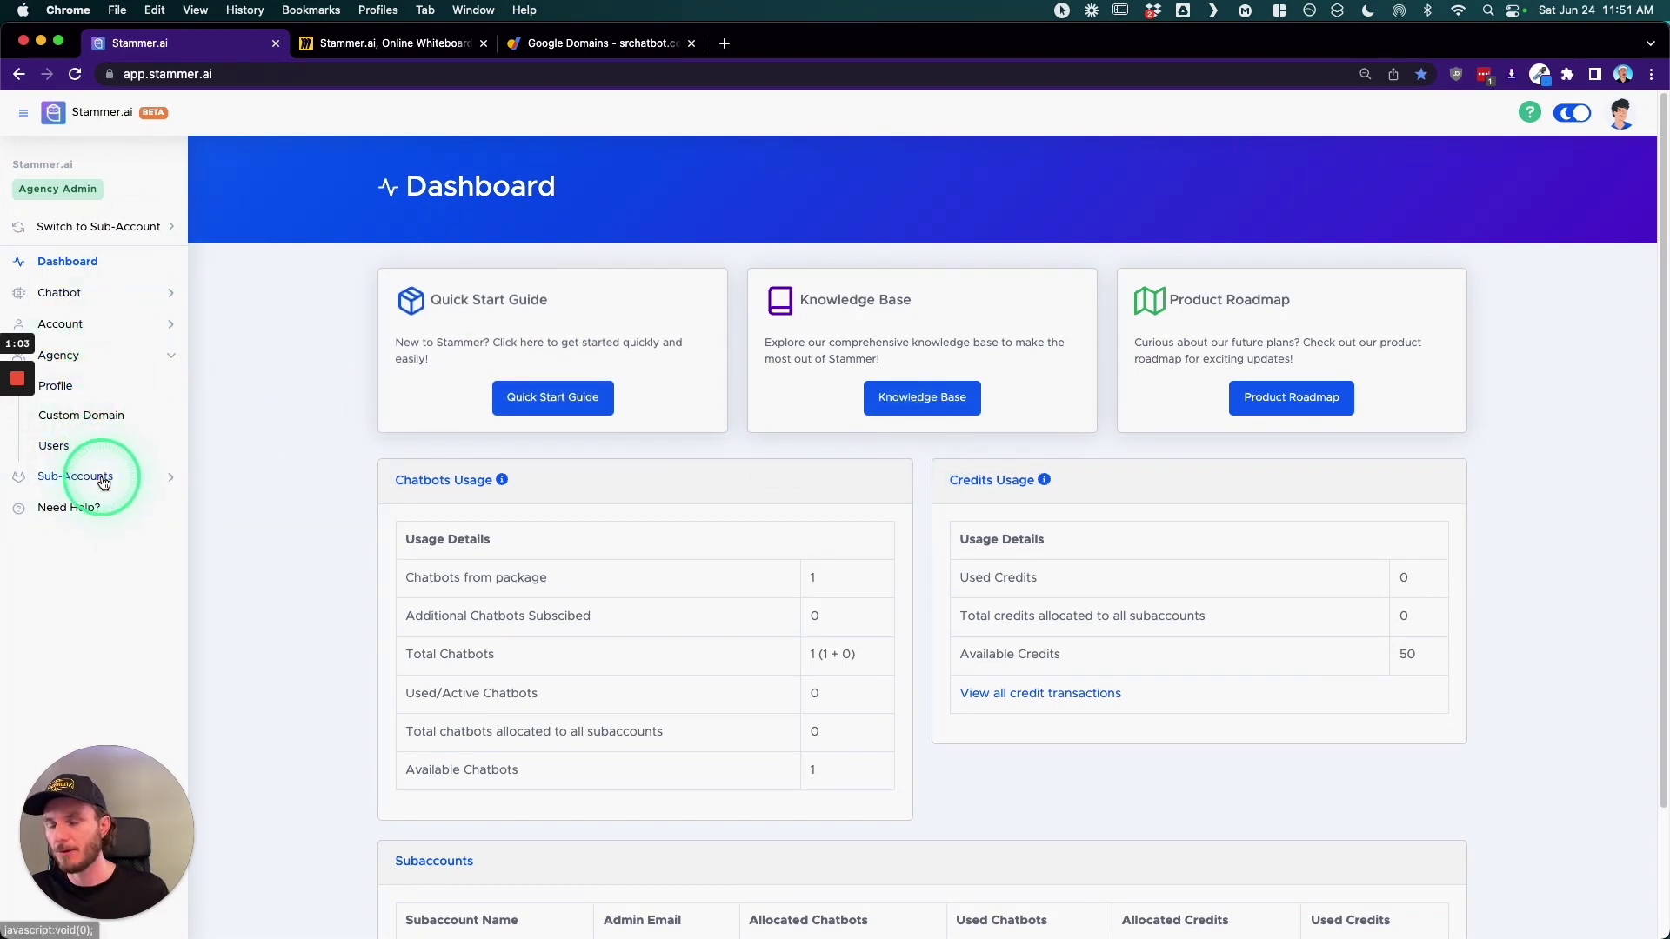
{"action": "left_click", "coordinate": [348, 43]}
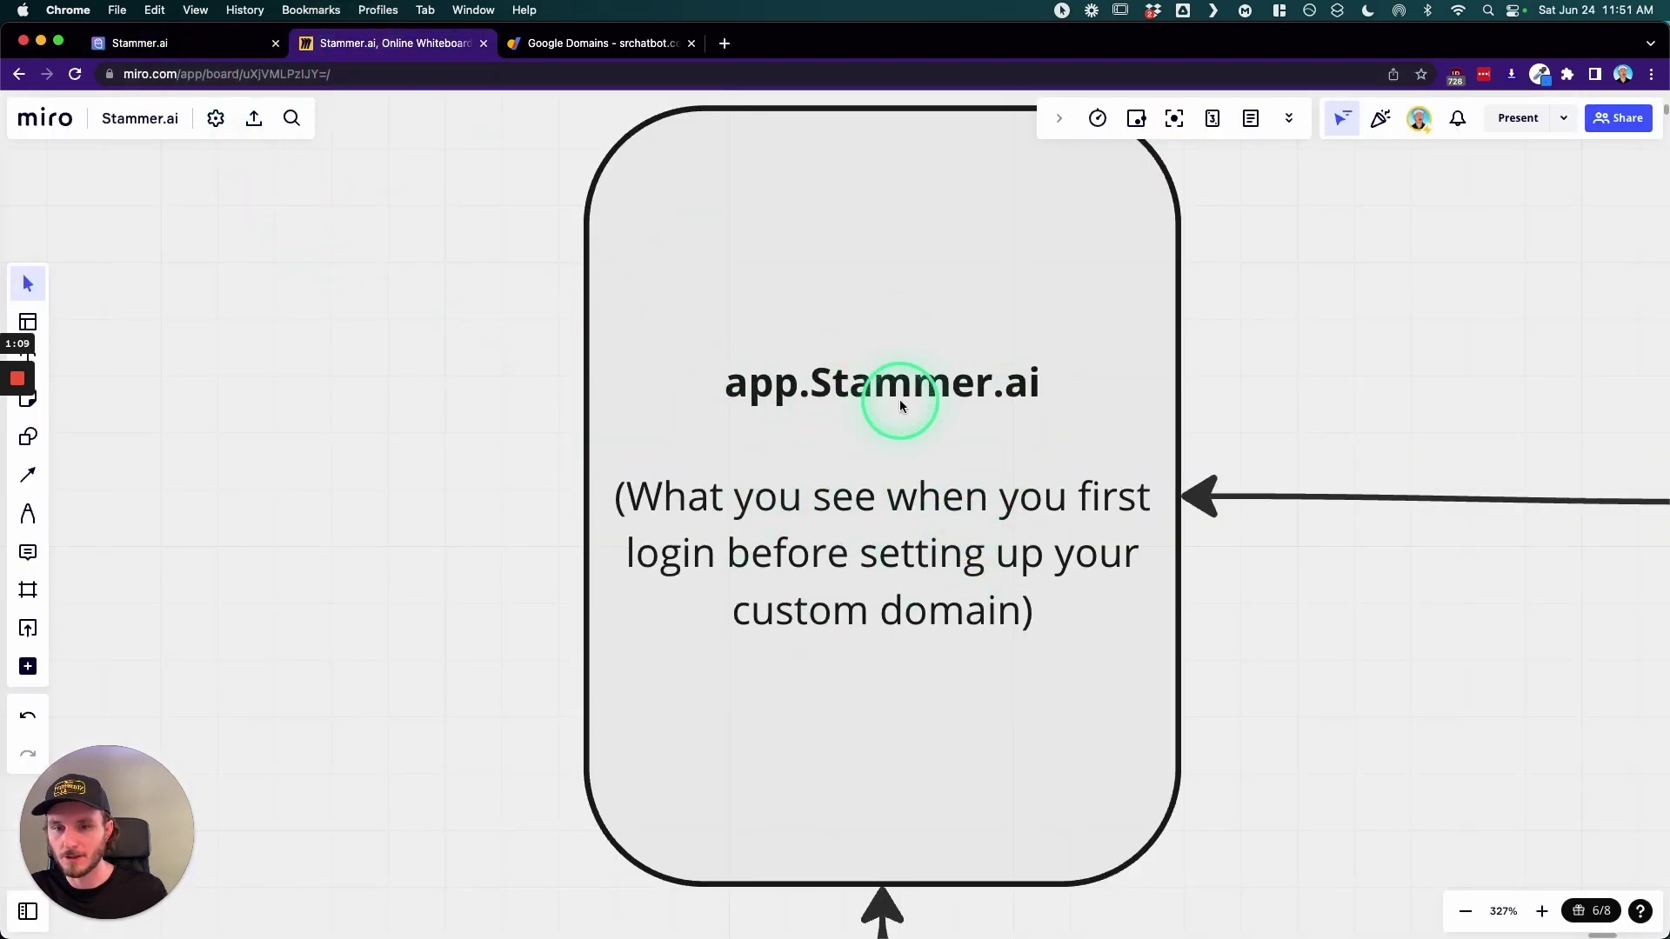
{"action": "left_click", "coordinate": [161, 44]}
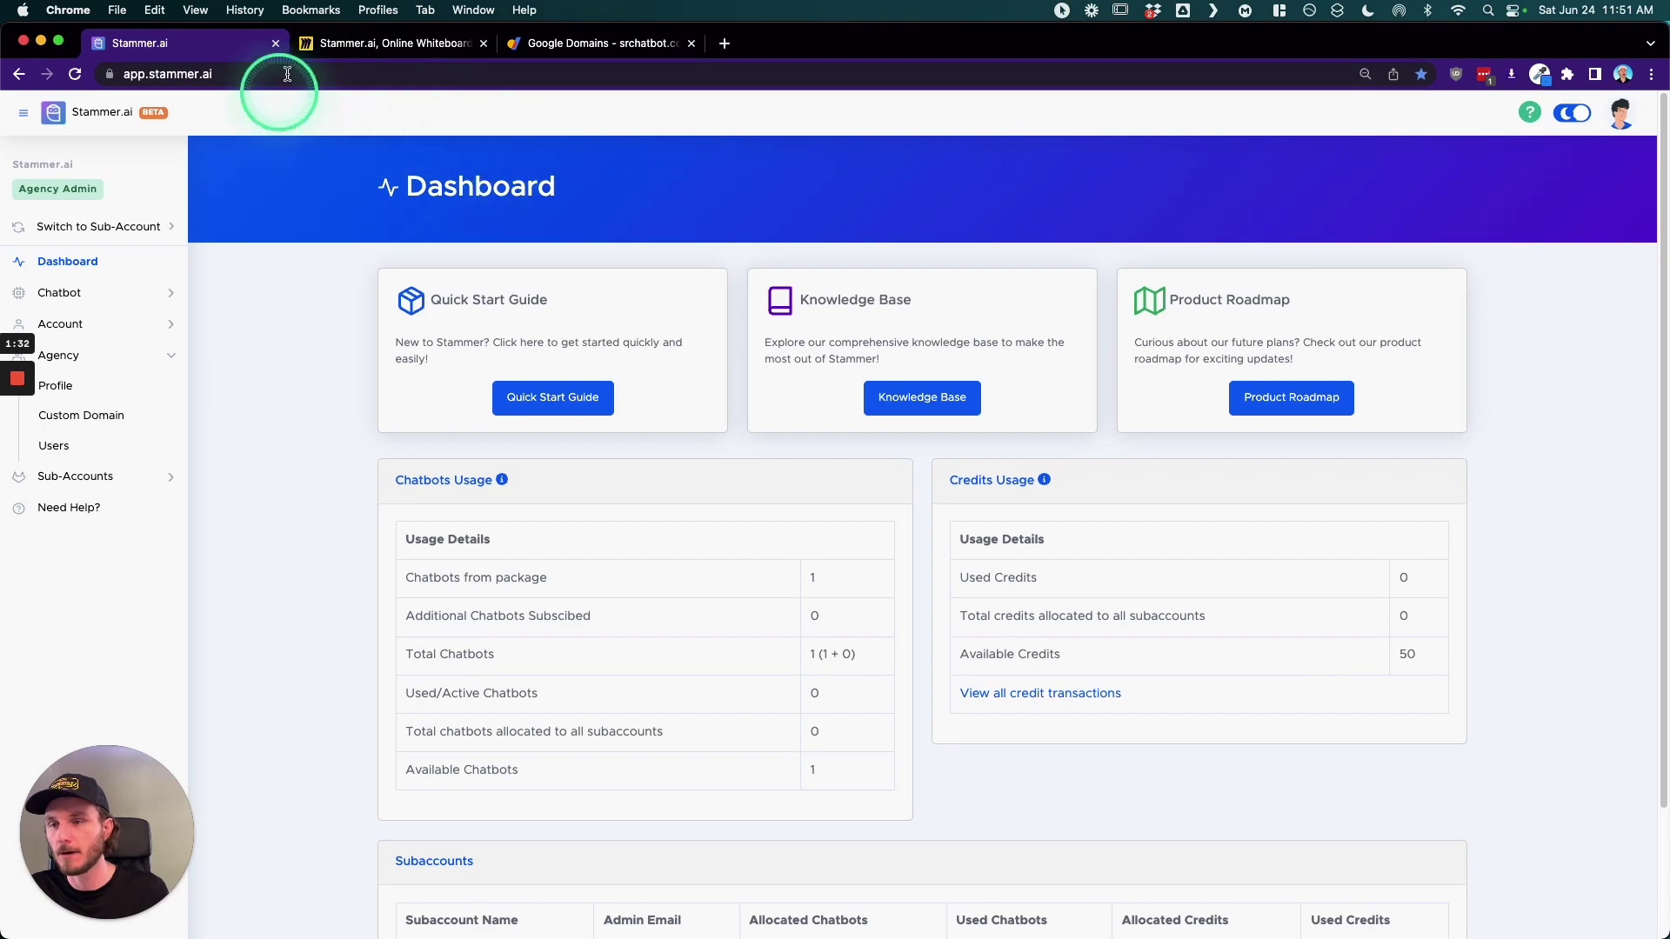
- Zoom the whiteboard in on the app.Stammer.ai box and its AI Chatbot circles
{"action": "left_click", "coordinate": [391, 44]}
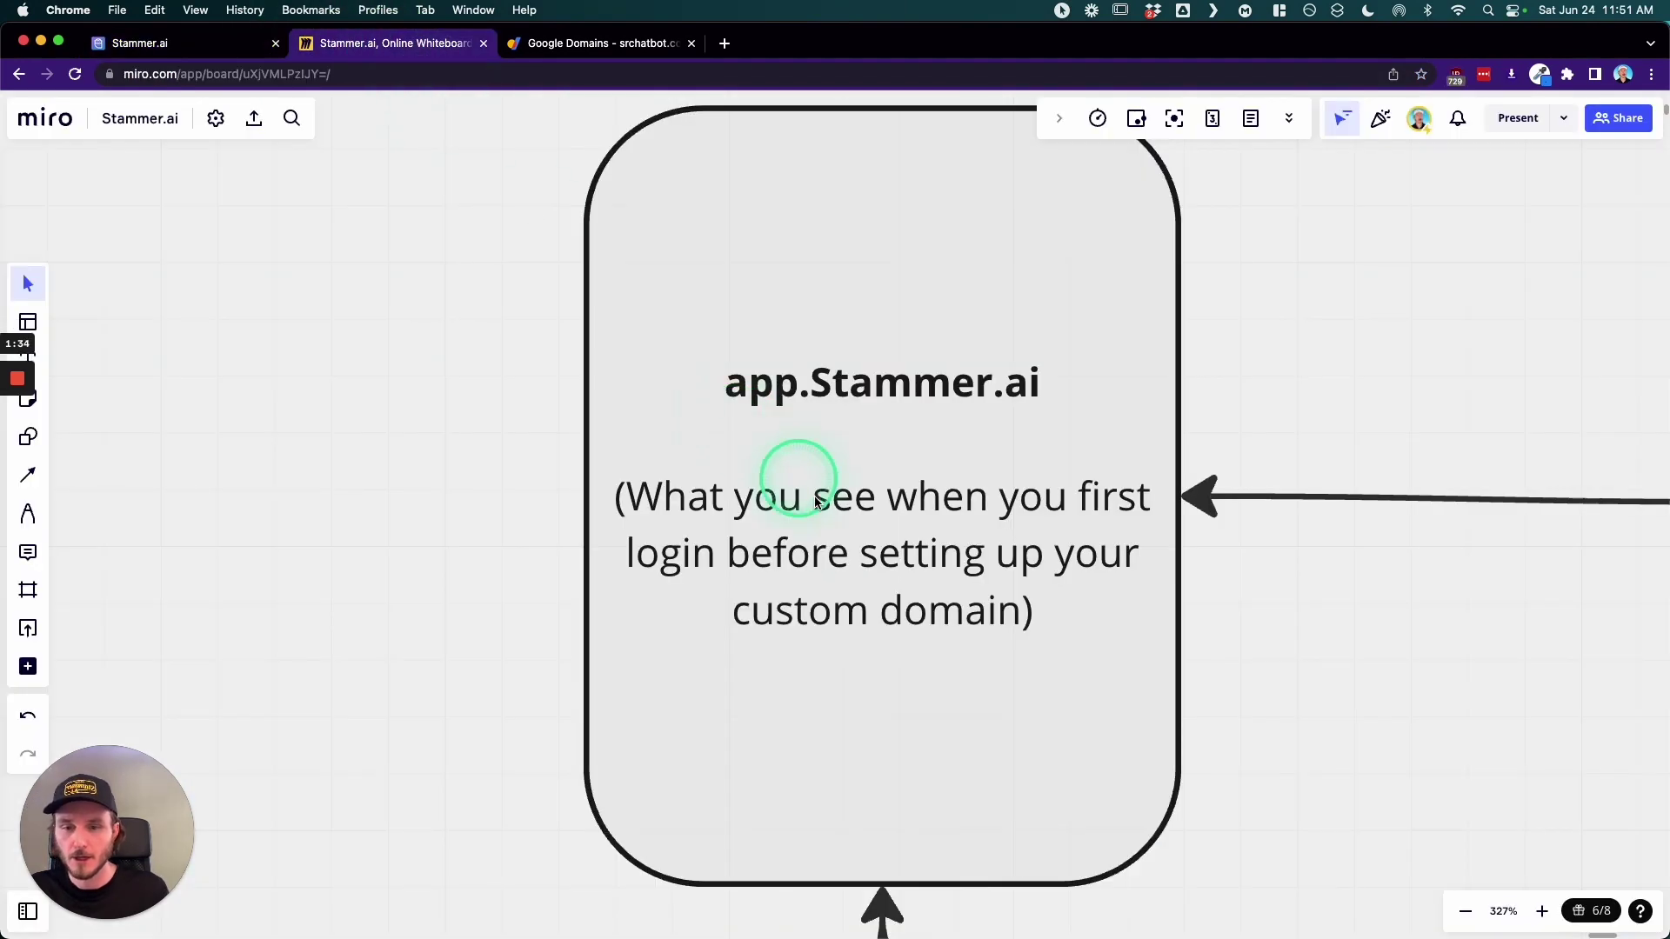
{"action": "scroll", "coordinate": [849, 522], "scroll_direction": "down", "scroll_amount": 3}
{"action": "left_click", "coordinate": [931, 402]}
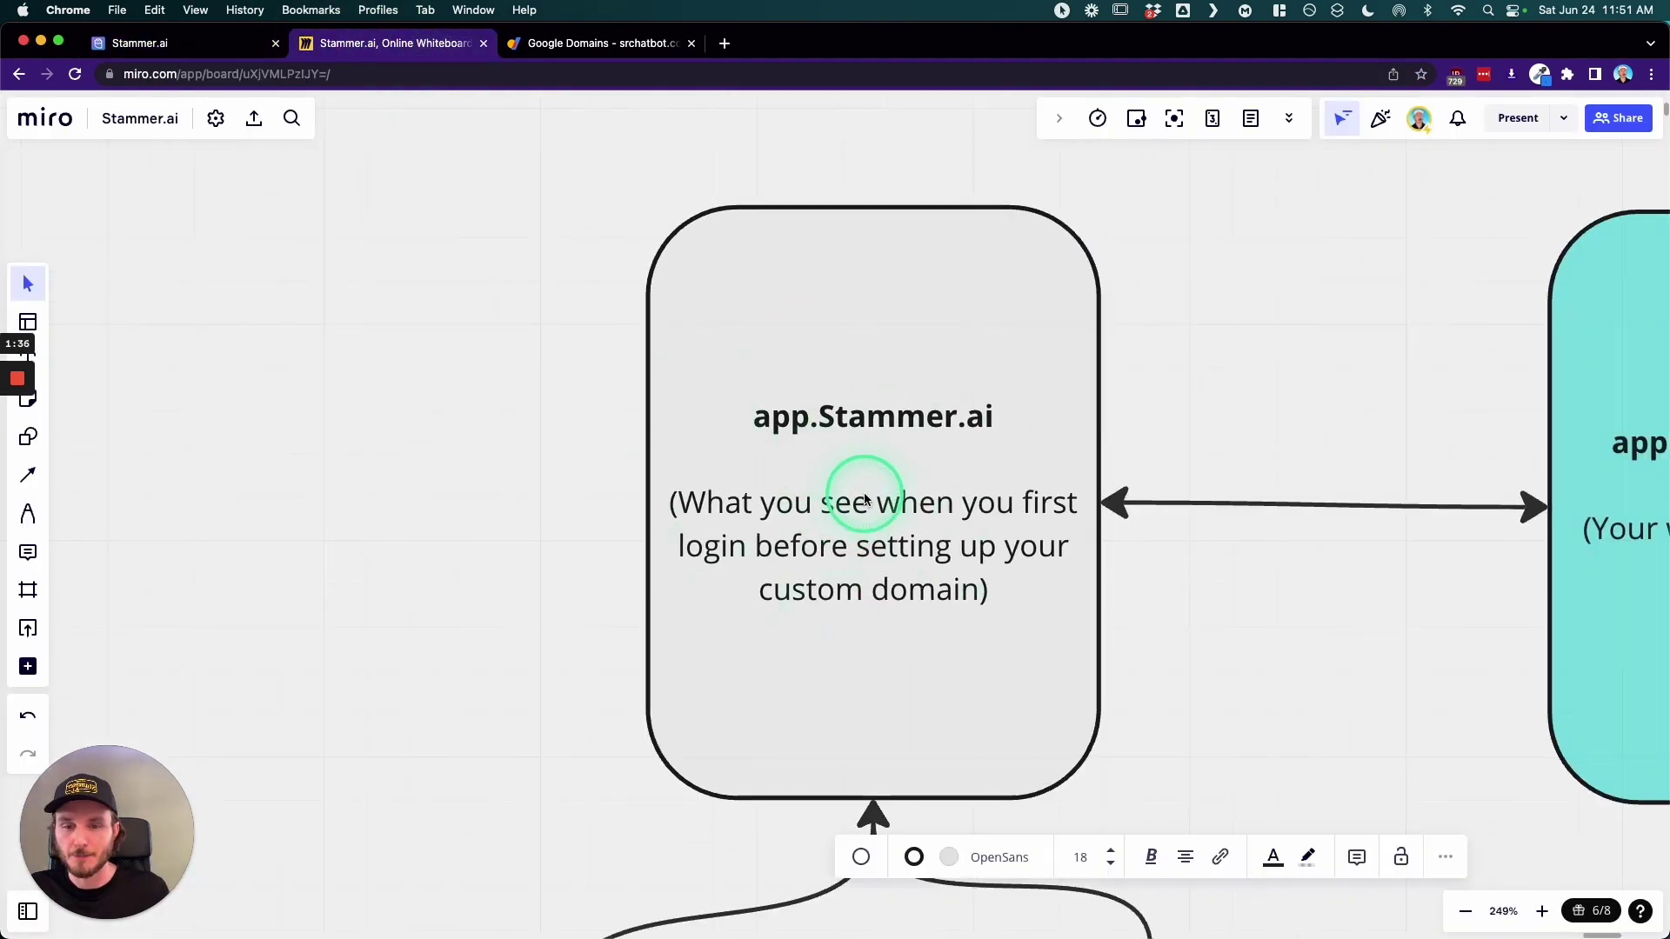
{"action": "scroll", "coordinate": [864, 500], "scroll_direction": "down", "scroll_amount": 1}
{"action": "scroll", "coordinate": [649, 279], "scroll_direction": "down", "scroll_amount": 3}
{"action": "scroll", "coordinate": [988, 405], "scroll_direction": "down", "scroll_amount": 2}
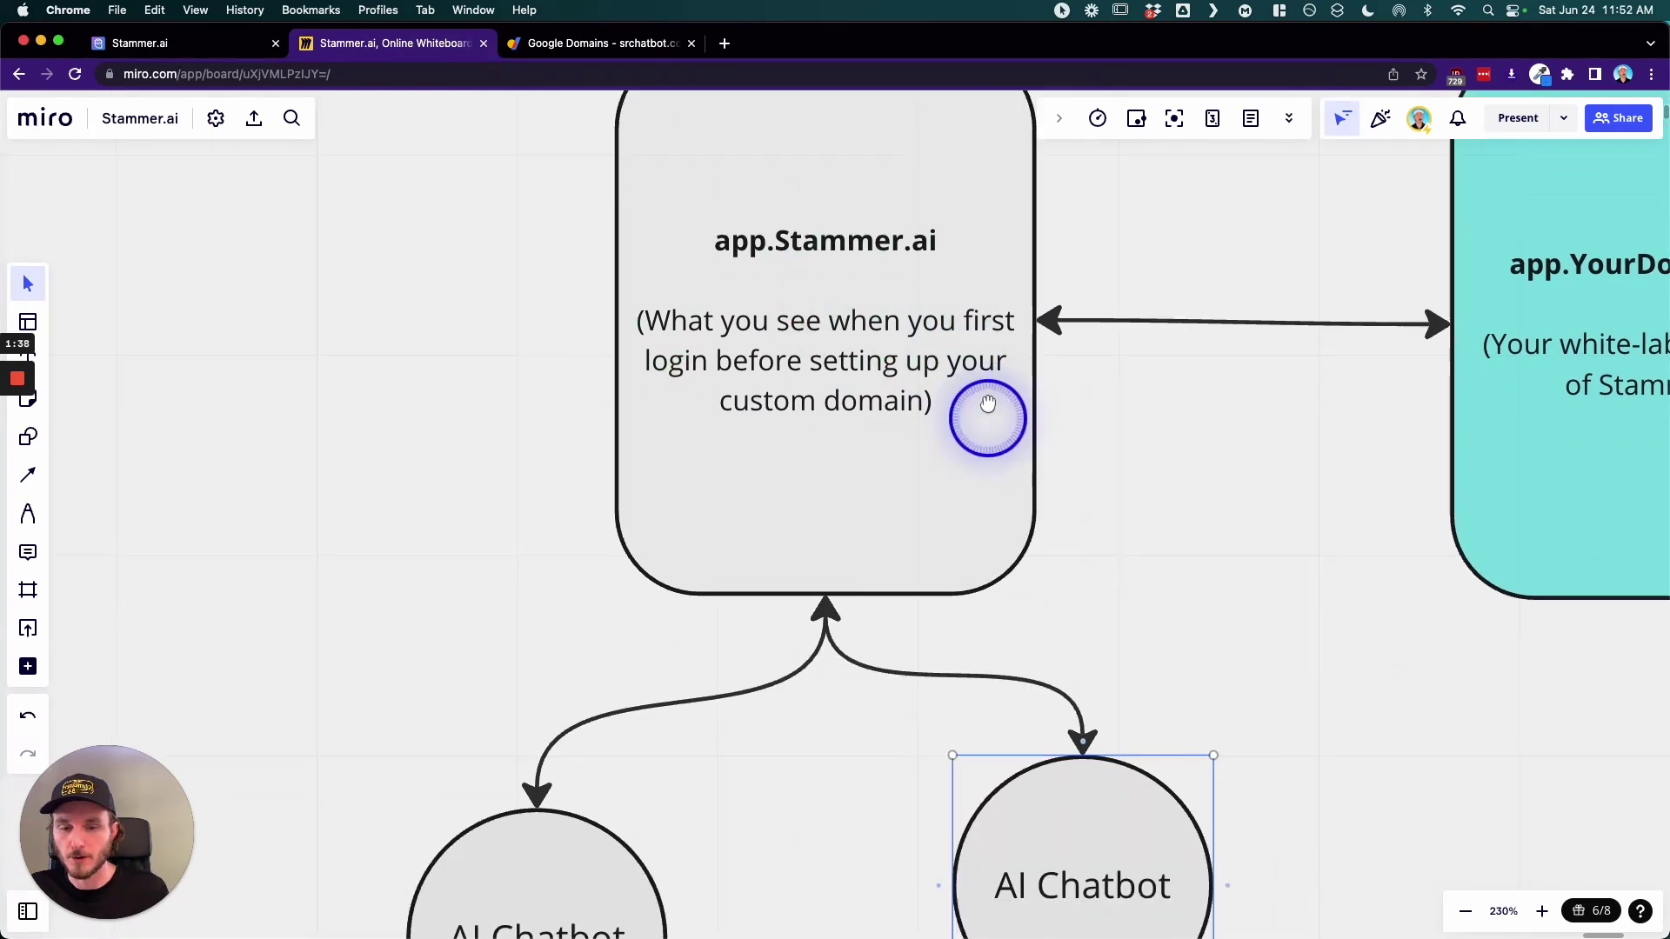
{"action": "scroll", "coordinate": [1083, 448], "scroll_direction": "down", "scroll_amount": 2}
{"action": "left_click", "coordinate": [1261, 591]}
{"action": "scroll", "coordinate": [1276, 656], "scroll_direction": "down", "scroll_amount": 1}
{"action": "scroll", "coordinate": [982, 703], "scroll_direction": "down", "scroll_amount": 2}
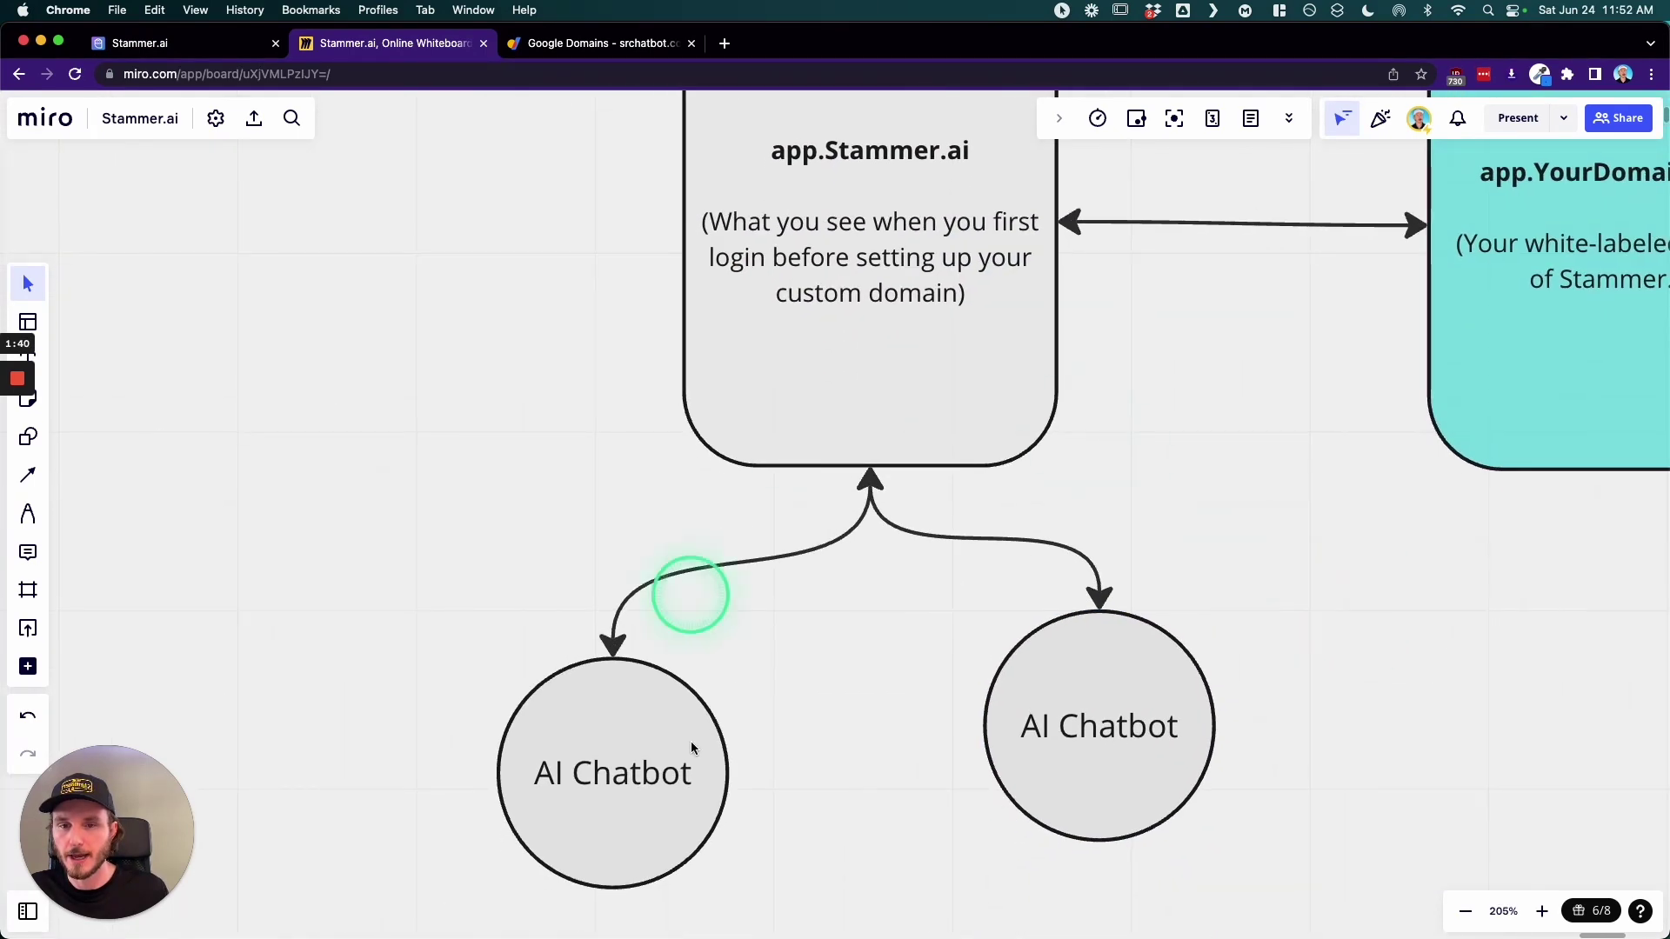
{"action": "scroll", "coordinate": [727, 663], "scroll_direction": "left", "scroll_amount": 2}
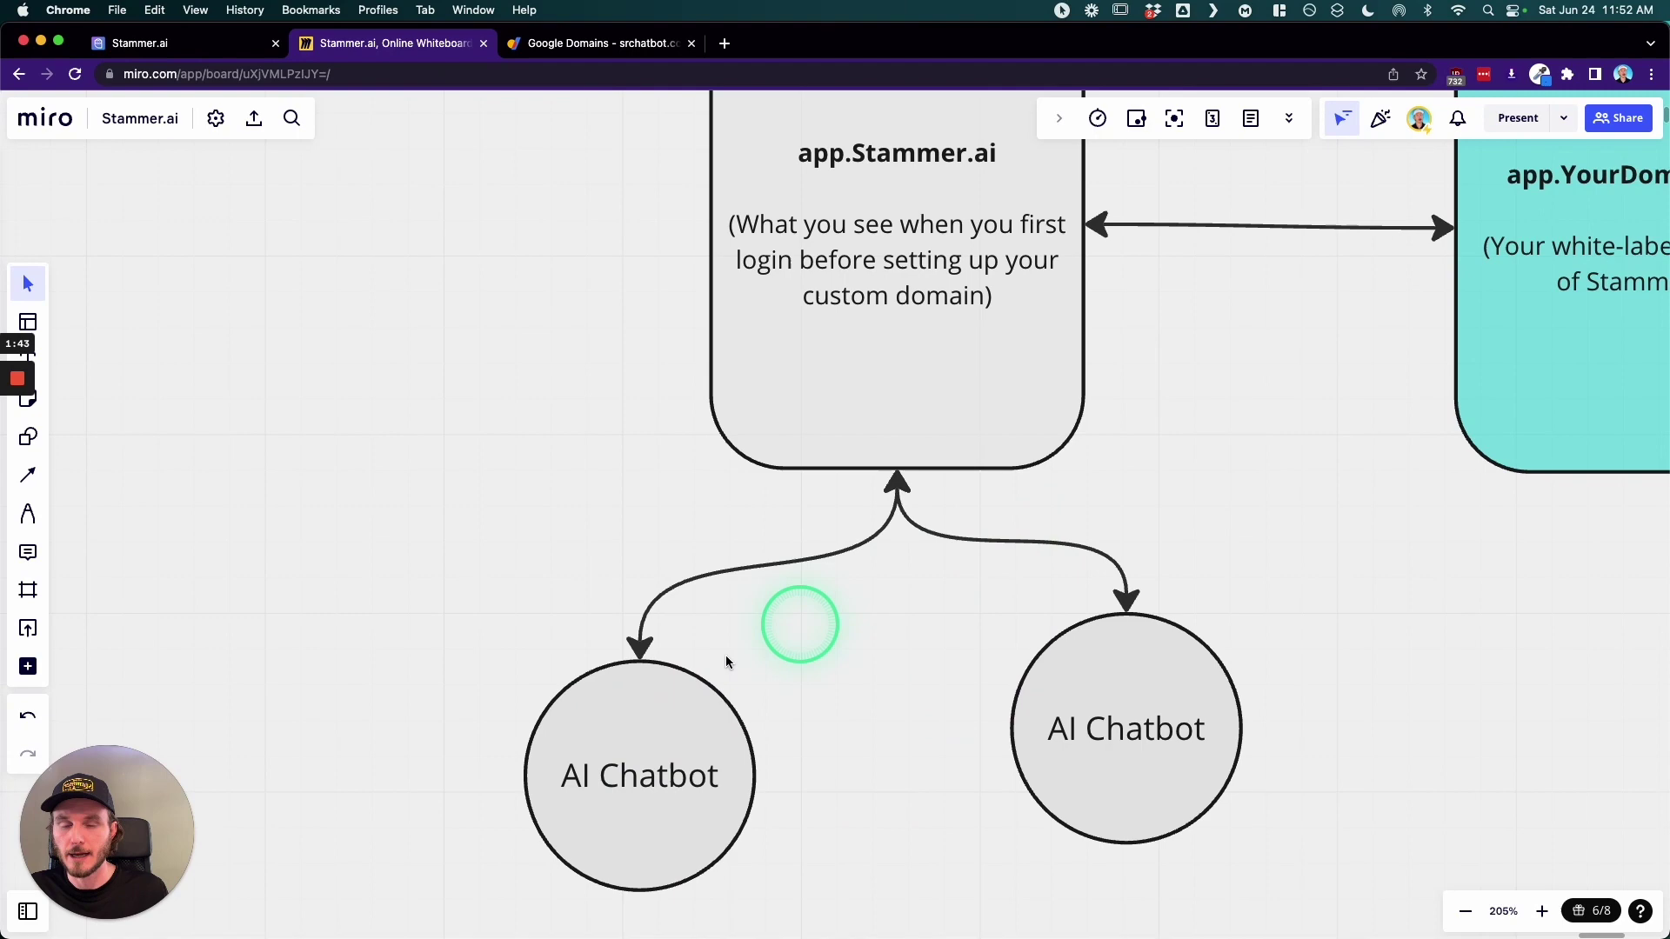
{"action": "scroll", "coordinate": [726, 663], "scroll_direction": "down", "scroll_amount": 2}
- Align the left and right AI Chatbot circles level beneath their arrows
{"action": "left_click_drag", "start_coordinate": [645, 616], "coordinate": [623, 545]}
{"action": "left_click", "coordinate": [1127, 614]}
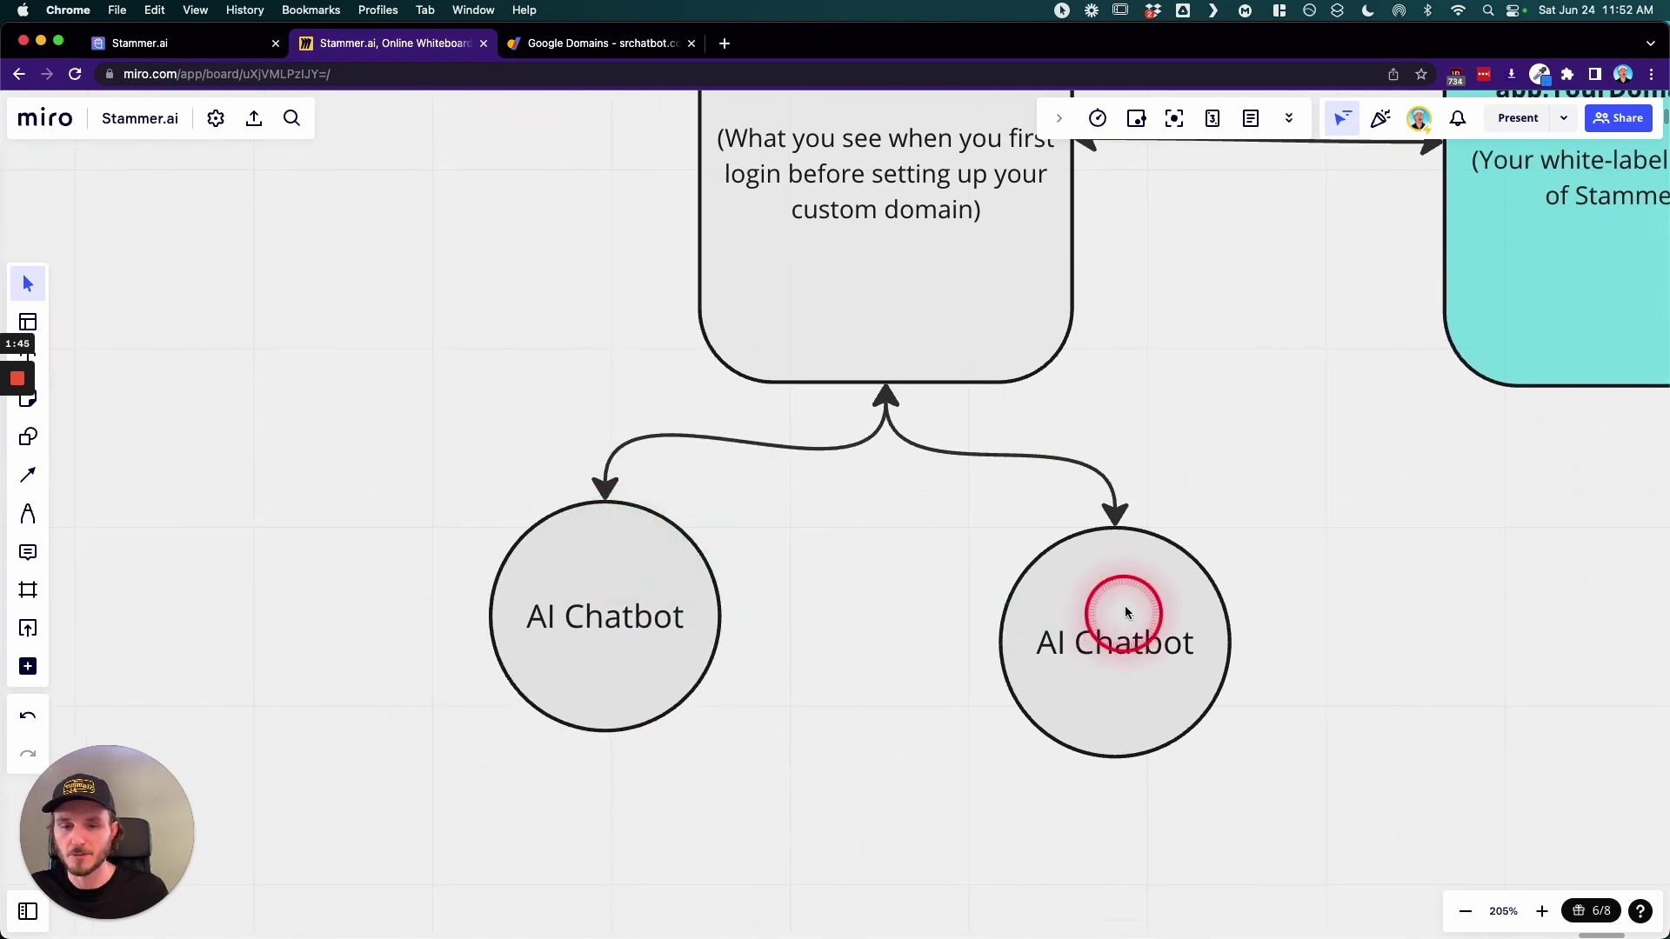
{"action": "mouse_move", "coordinate": [1126, 613]}
{"action": "left_mouse_down"}
{"action": "mouse_move", "coordinate": [1130, 582]}
{"action": "mouse_move", "coordinate": [1201, 604]}
{"action": "mouse_move", "coordinate": [1135, 594]}
{"action": "left_mouse_up"}
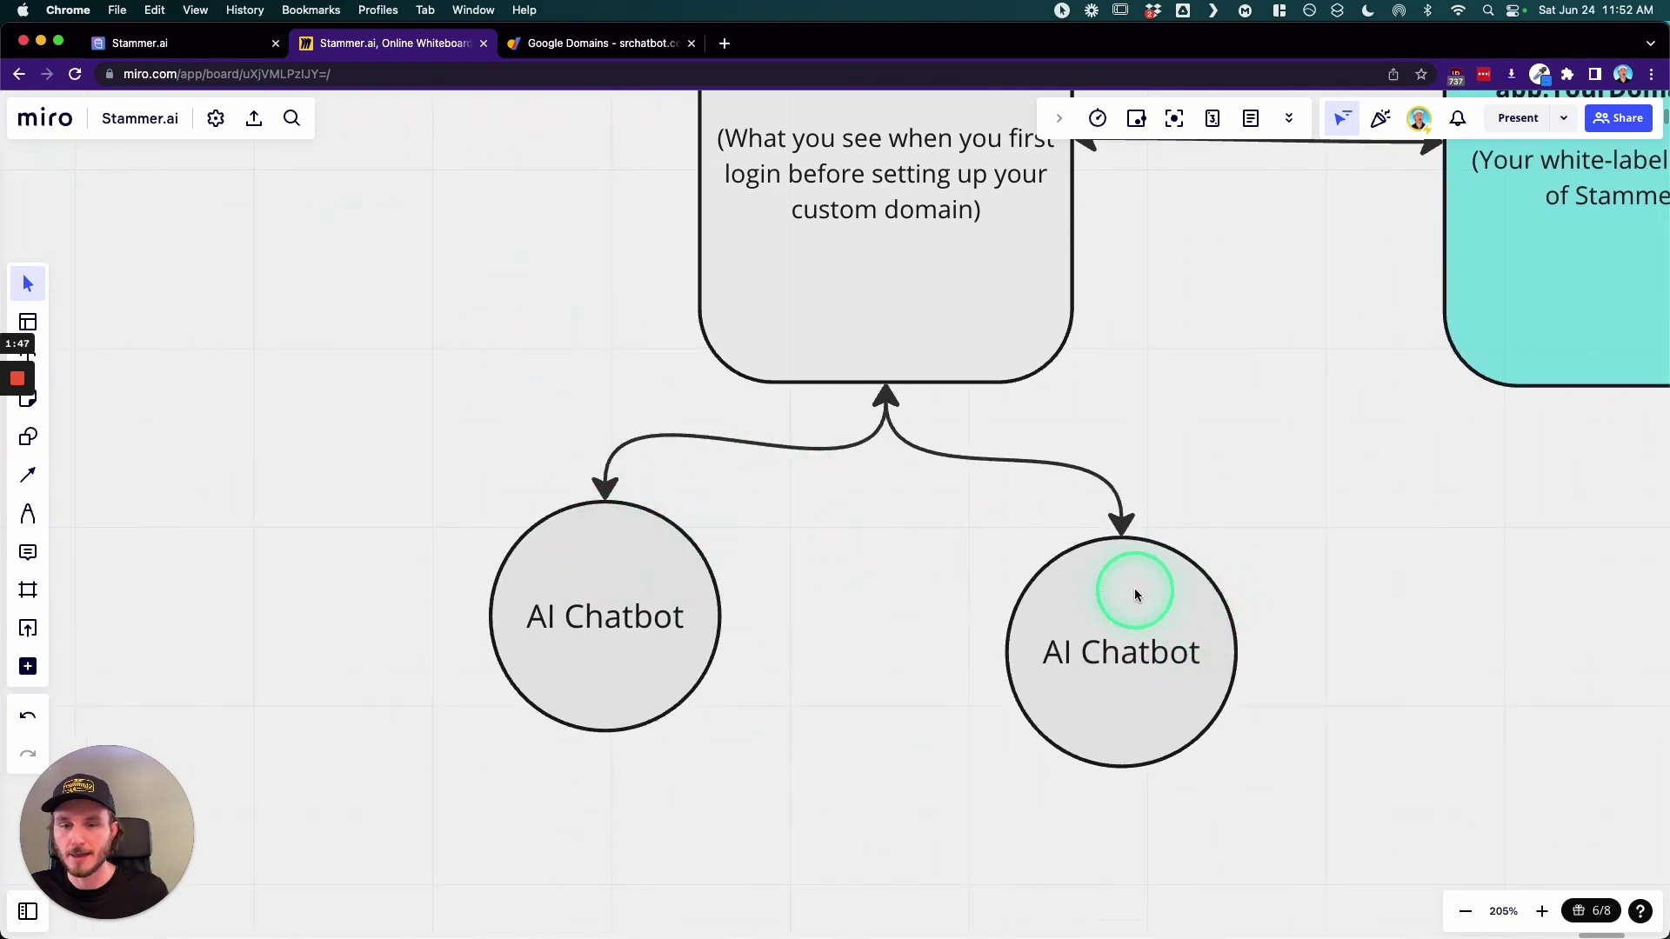
{"action": "left_click_drag", "start_coordinate": [558, 571], "coordinate": [561, 615]}
{"action": "left_click_drag", "start_coordinate": [1124, 669], "coordinate": [1127, 681]}
{"action": "left_click", "coordinate": [570, 613]}
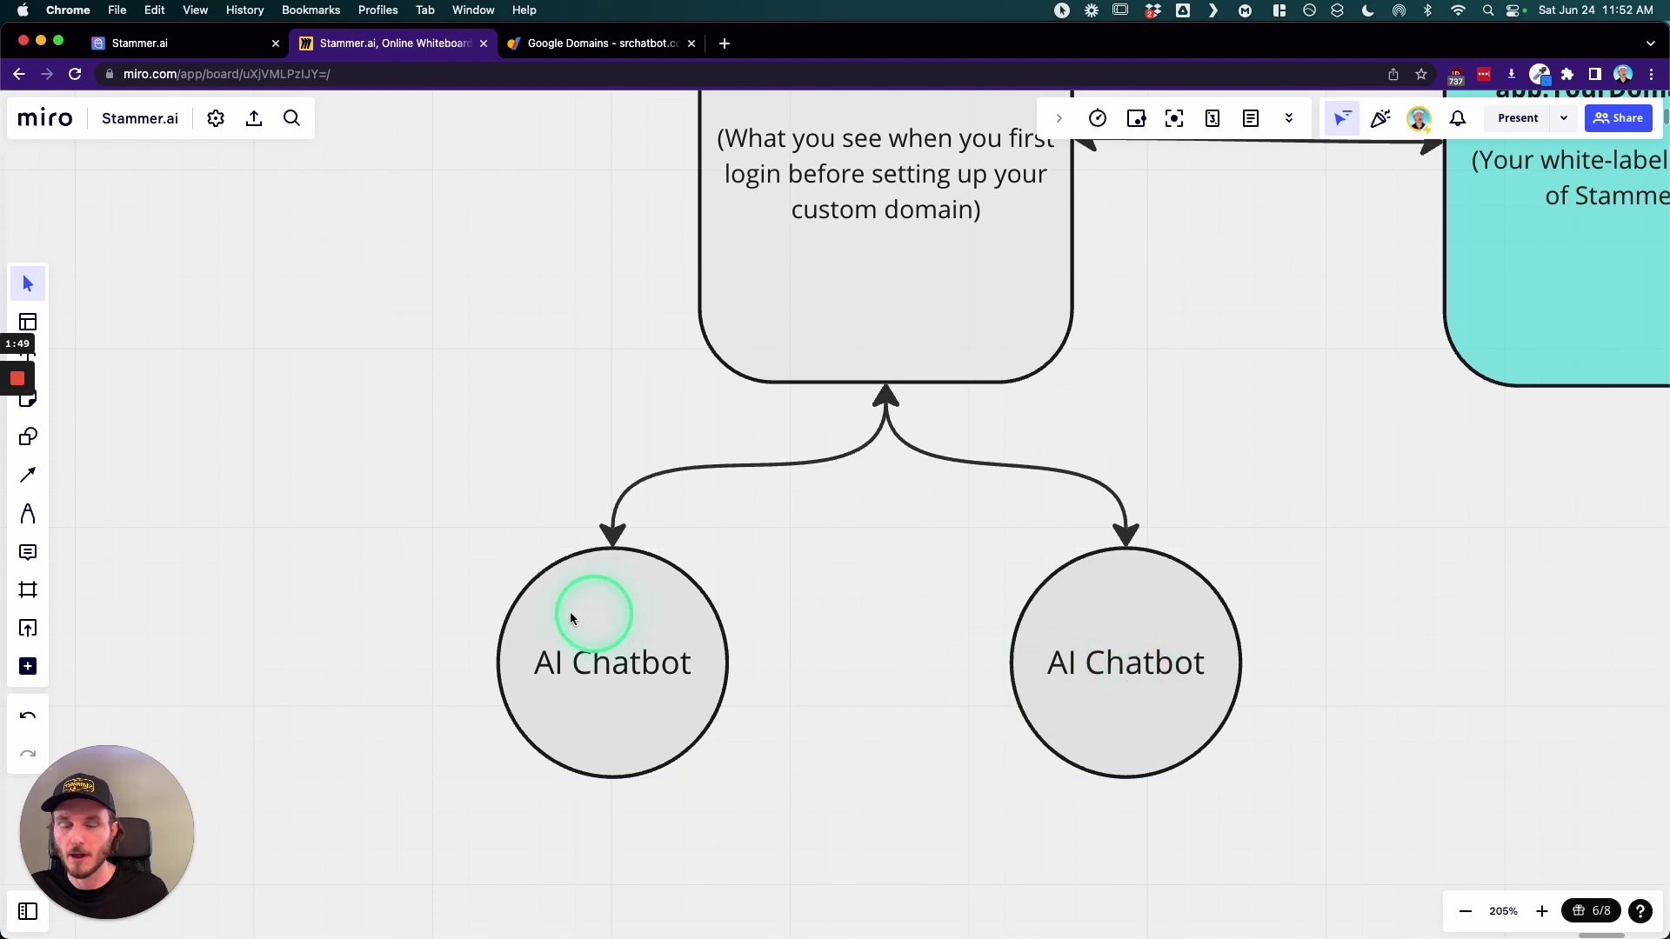
- Centre the app.Stammer.ai and app.YourDomain.com boxes in view
{"action": "left_click_drag", "start_coordinate": [455, 600], "coordinate": [412, 516]}
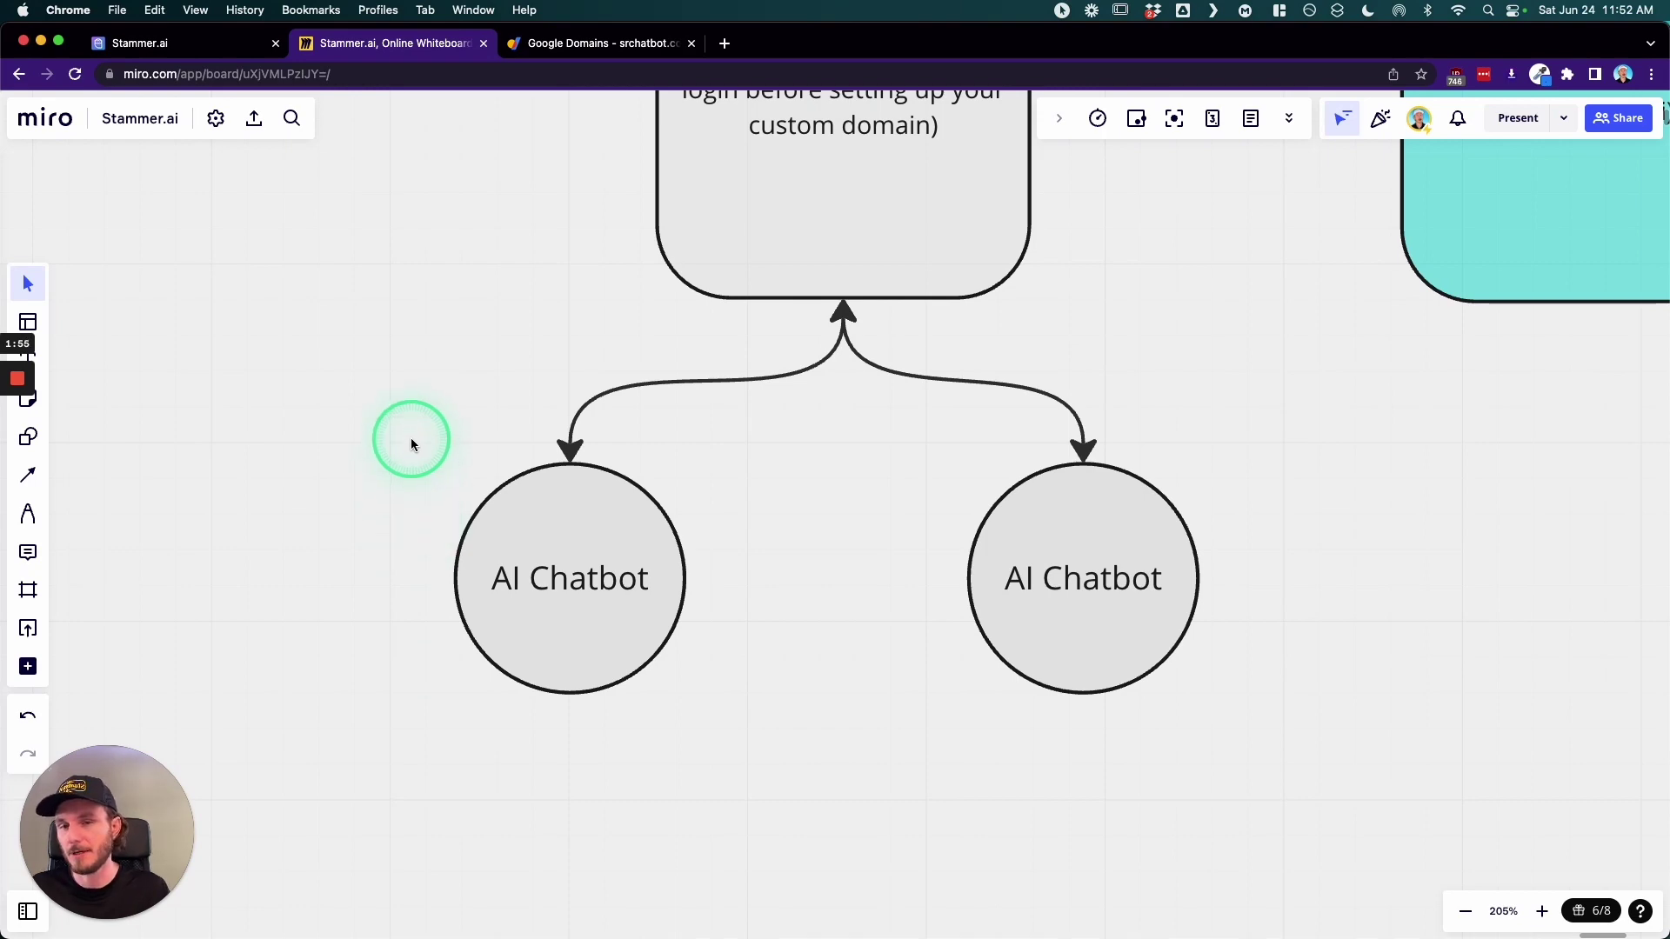
{"action": "left_click_drag", "start_coordinate": [758, 553], "coordinate": [708, 556]}
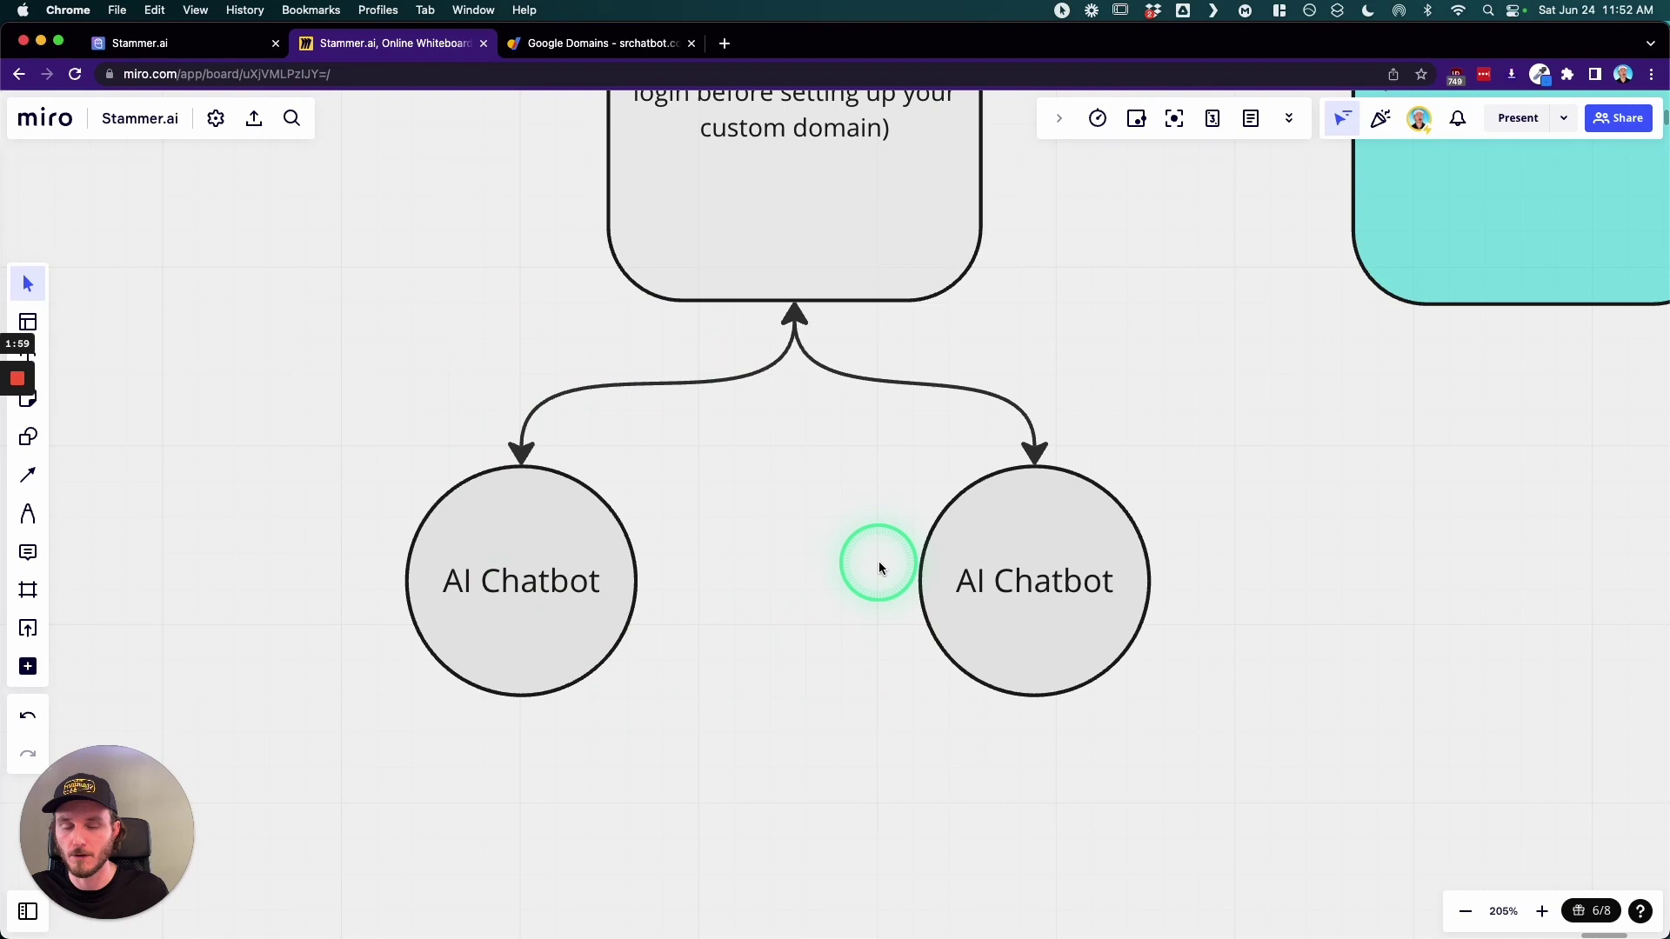
{"action": "left_click_drag", "start_coordinate": [861, 380], "coordinate": [850, 544]}
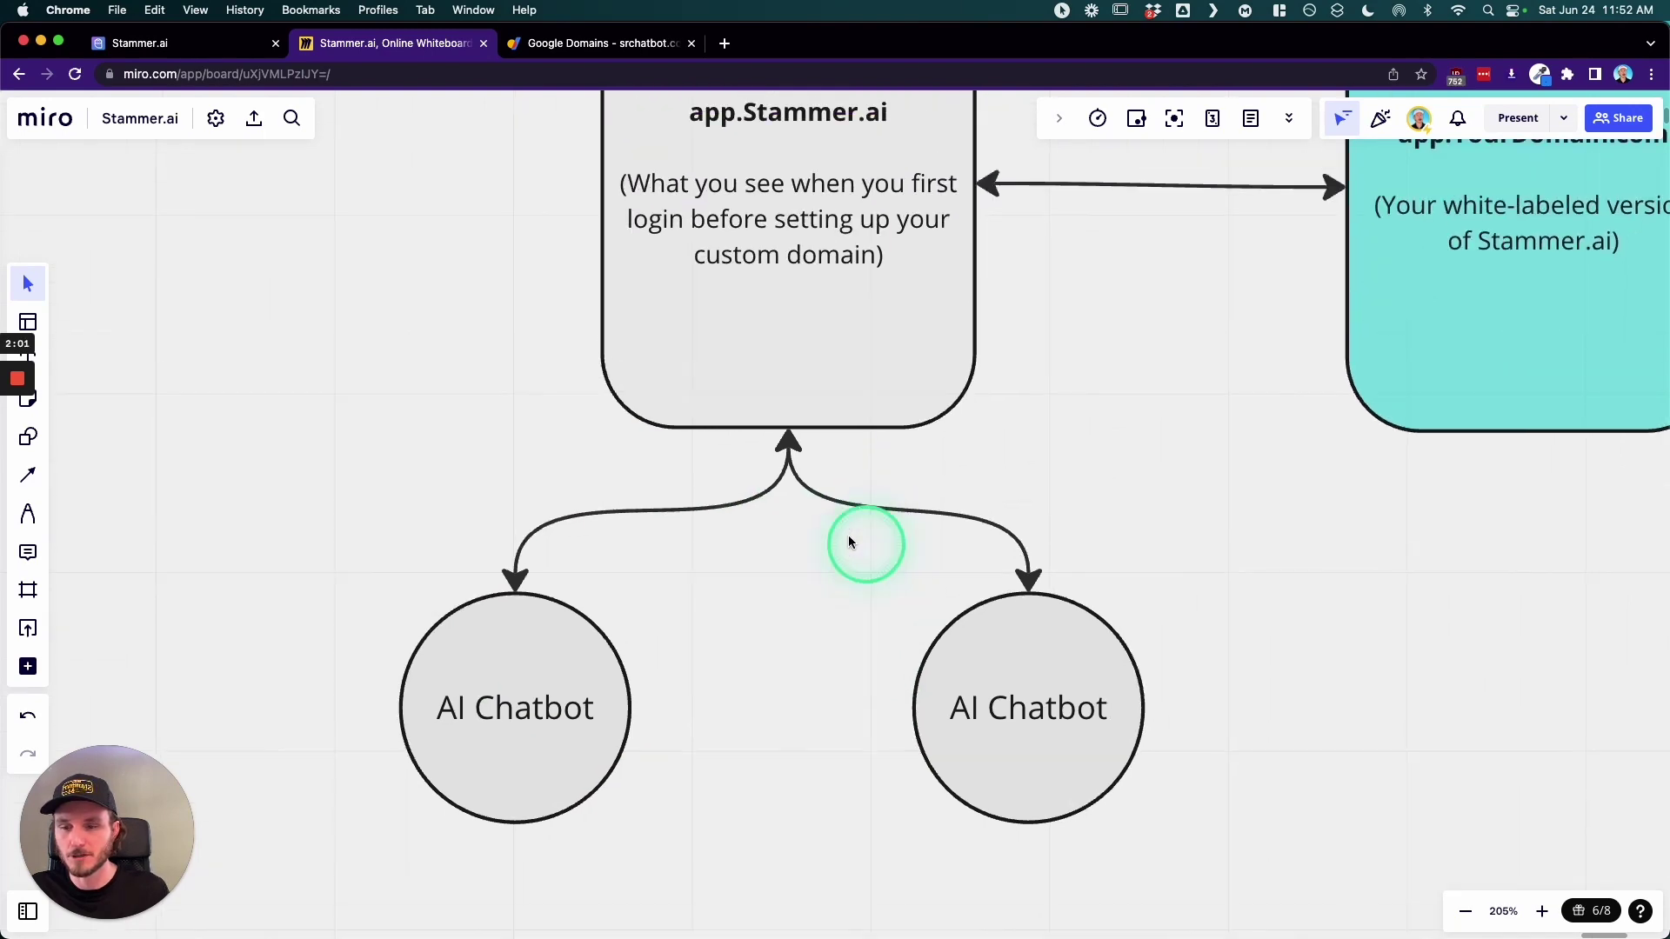
{"action": "left_click_drag", "start_coordinate": [696, 507], "coordinate": [702, 561]}
{"action": "left_click_drag", "start_coordinate": [655, 298], "coordinate": [627, 414]}
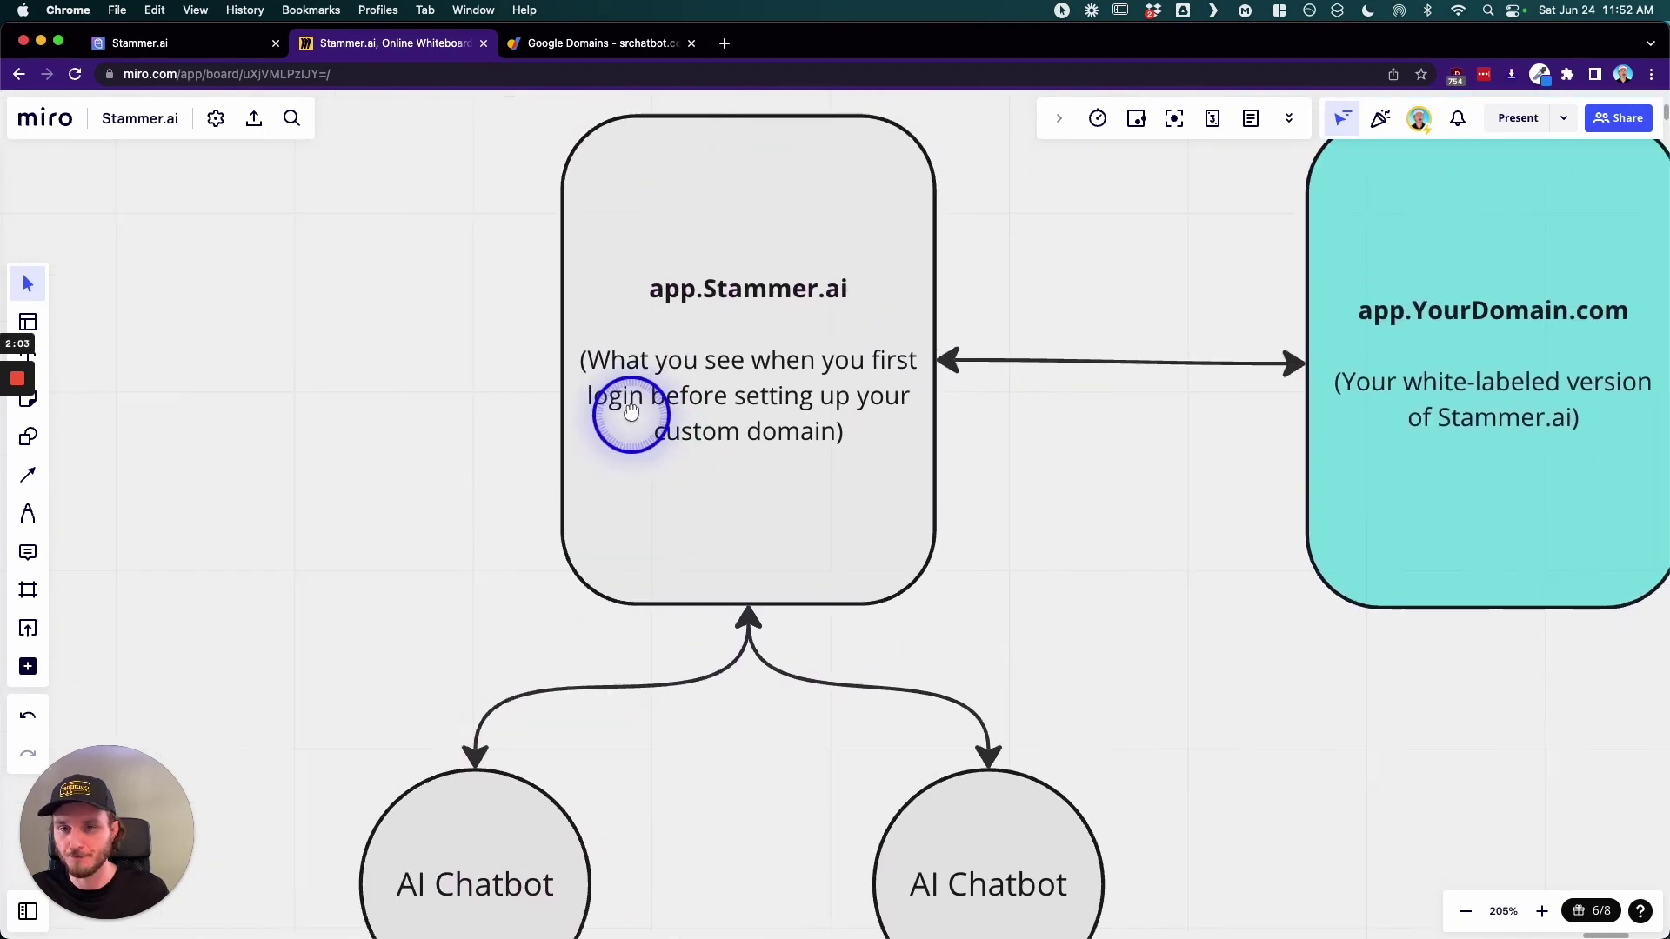
- Open Chatbot > My Chatbots, showing no chatbots, 1 remaining chatbot and 50 credits
{"action": "left_click", "coordinate": [168, 43]}
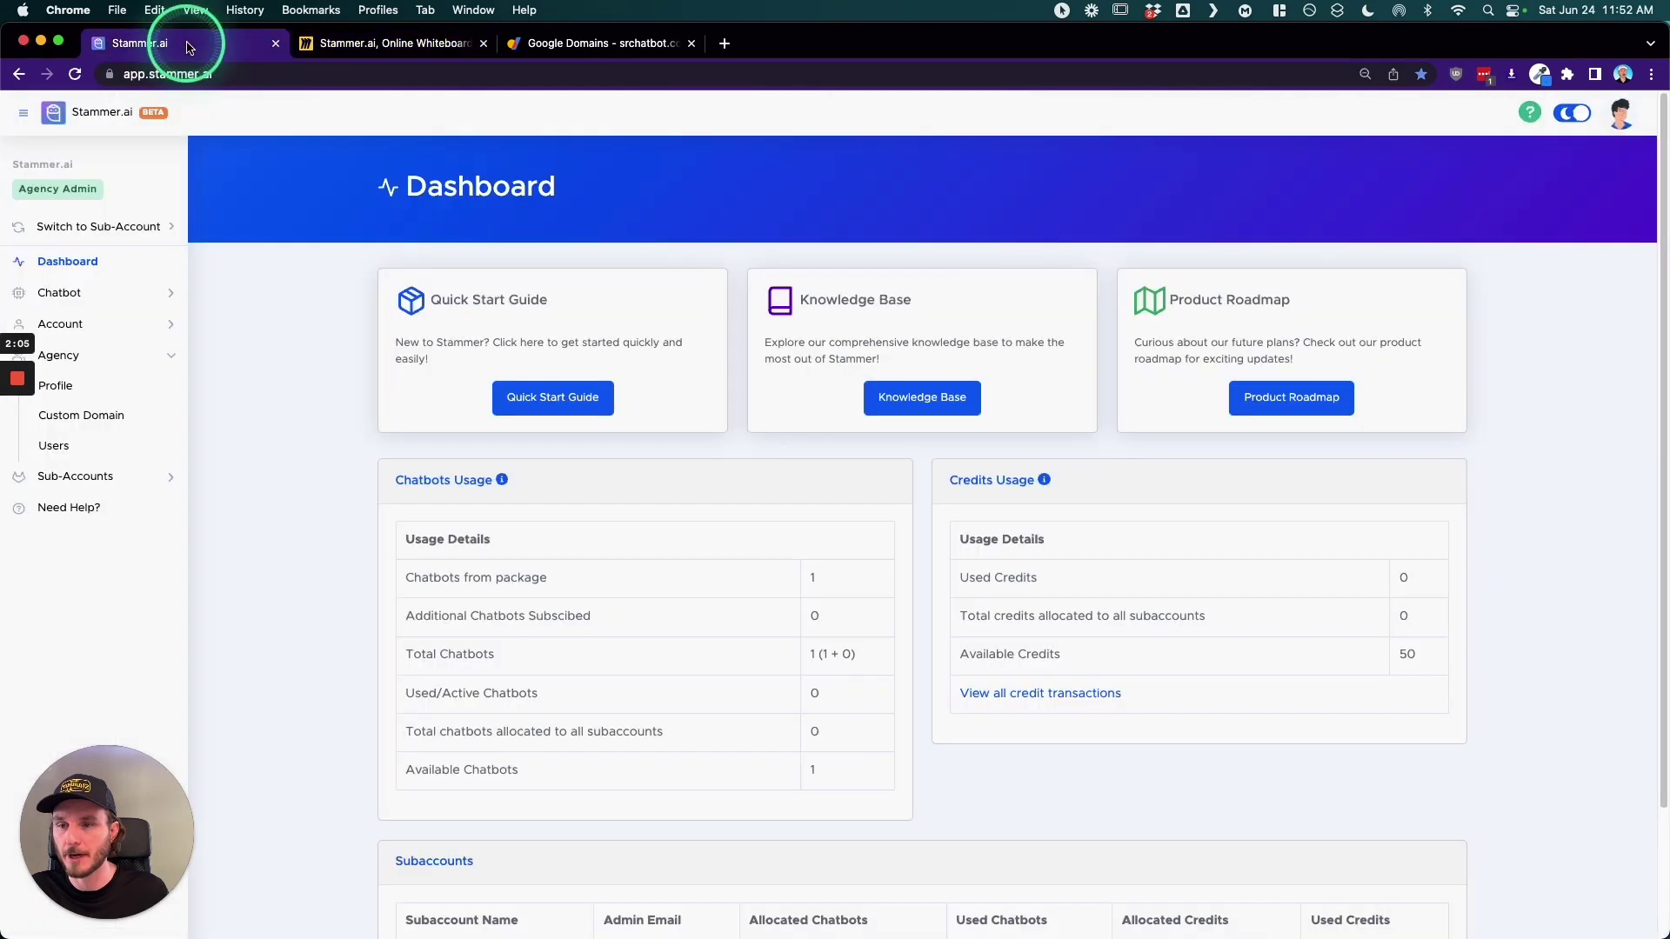
{"action": "left_click", "coordinate": [69, 294]}
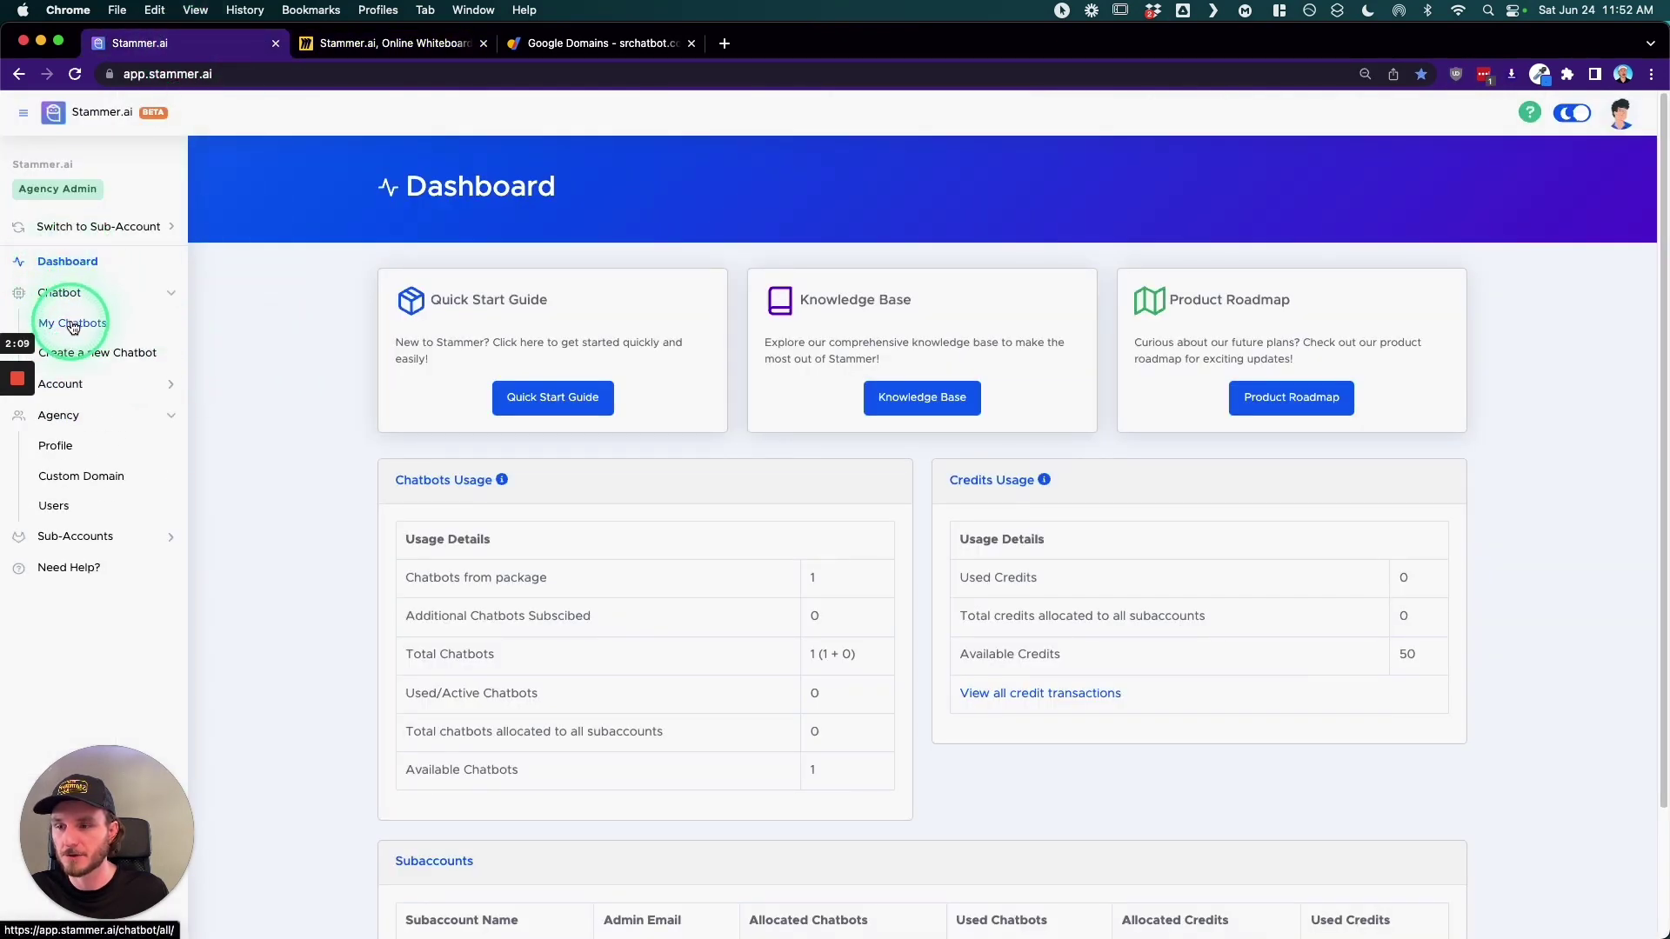
{"action": "left_click", "coordinate": [73, 327]}
{"action": "left_click", "coordinate": [1400, 293]}
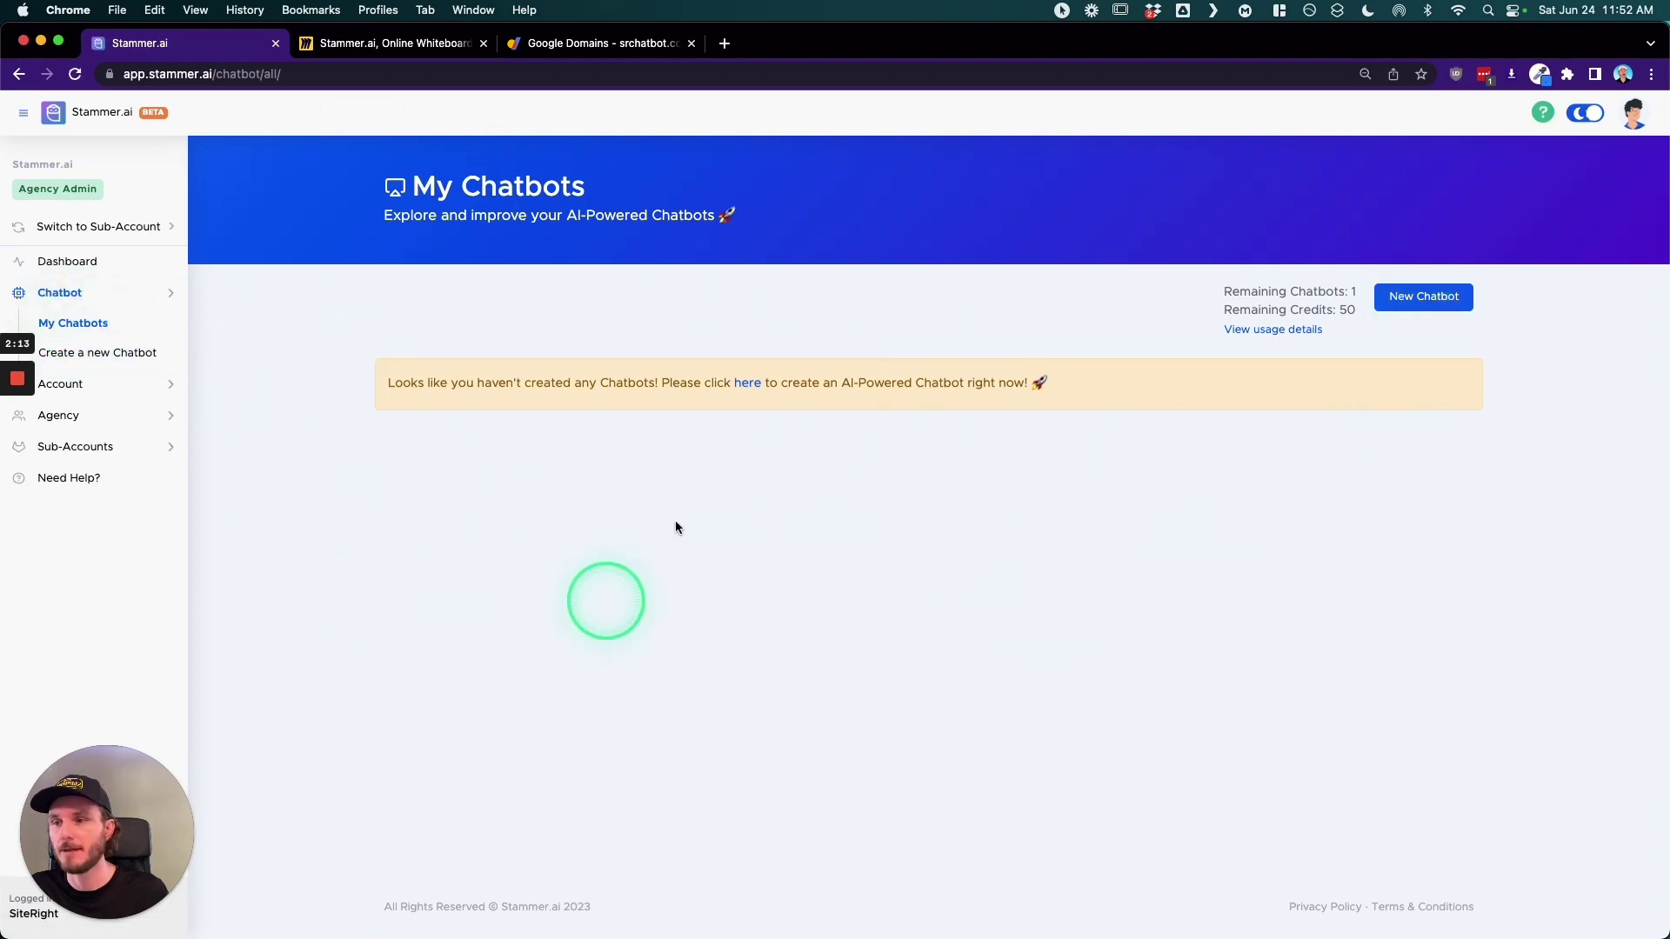
- Pan the whiteboard from app.YourDomain.com over to the Client A, B and C boxes
{"action": "left_click", "coordinate": [376, 54]}
{"action": "scroll", "coordinate": [745, 608], "scroll_direction": "up", "scroll_amount": 3}
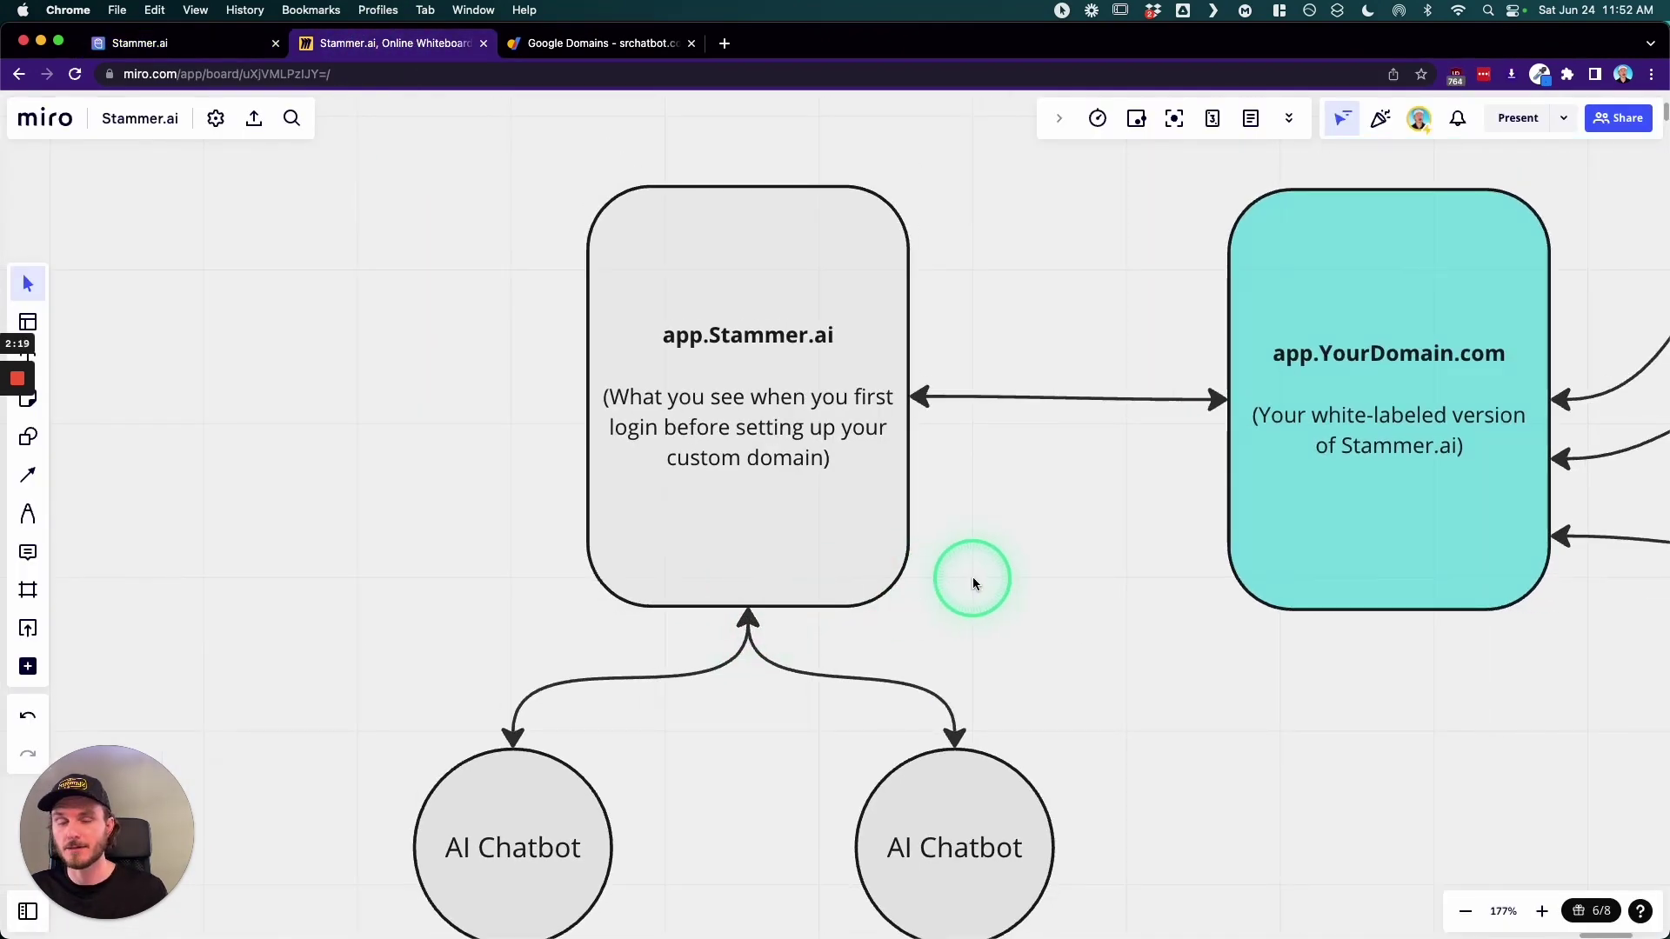
{"action": "scroll", "coordinate": [1001, 574], "scroll_direction": "down", "scroll_amount": 2}
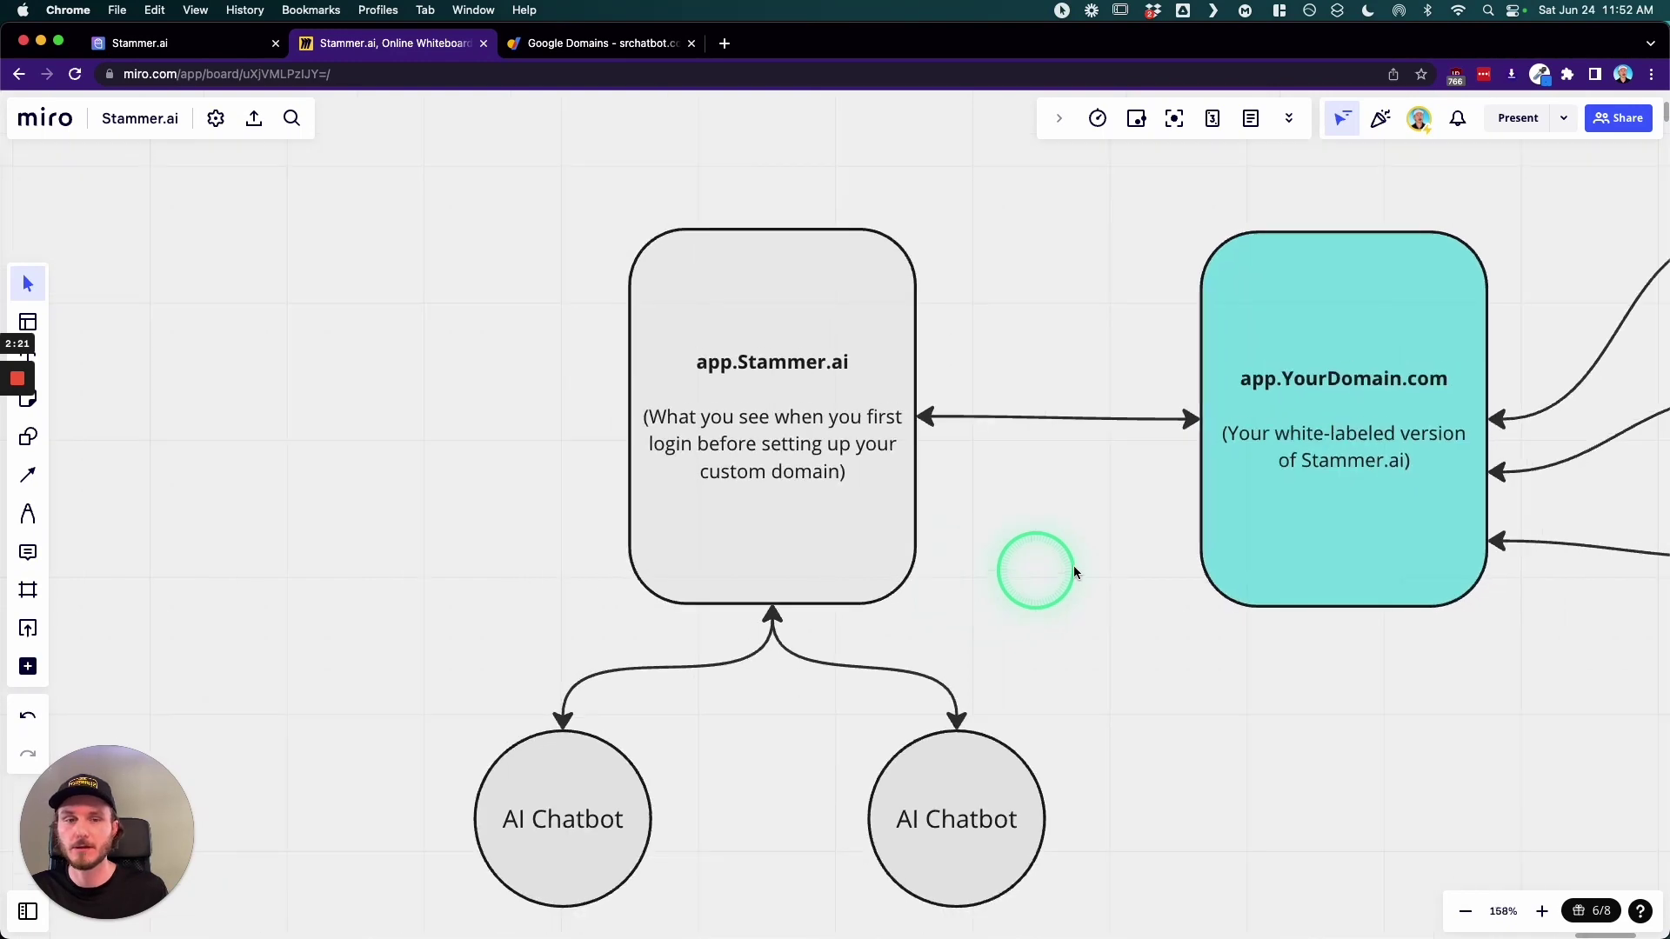
{"action": "left_click_drag", "start_coordinate": [1039, 571], "coordinate": [517, 529]}
{"action": "scroll", "coordinate": [516, 530], "scroll_direction": "up", "scroll_amount": 2}
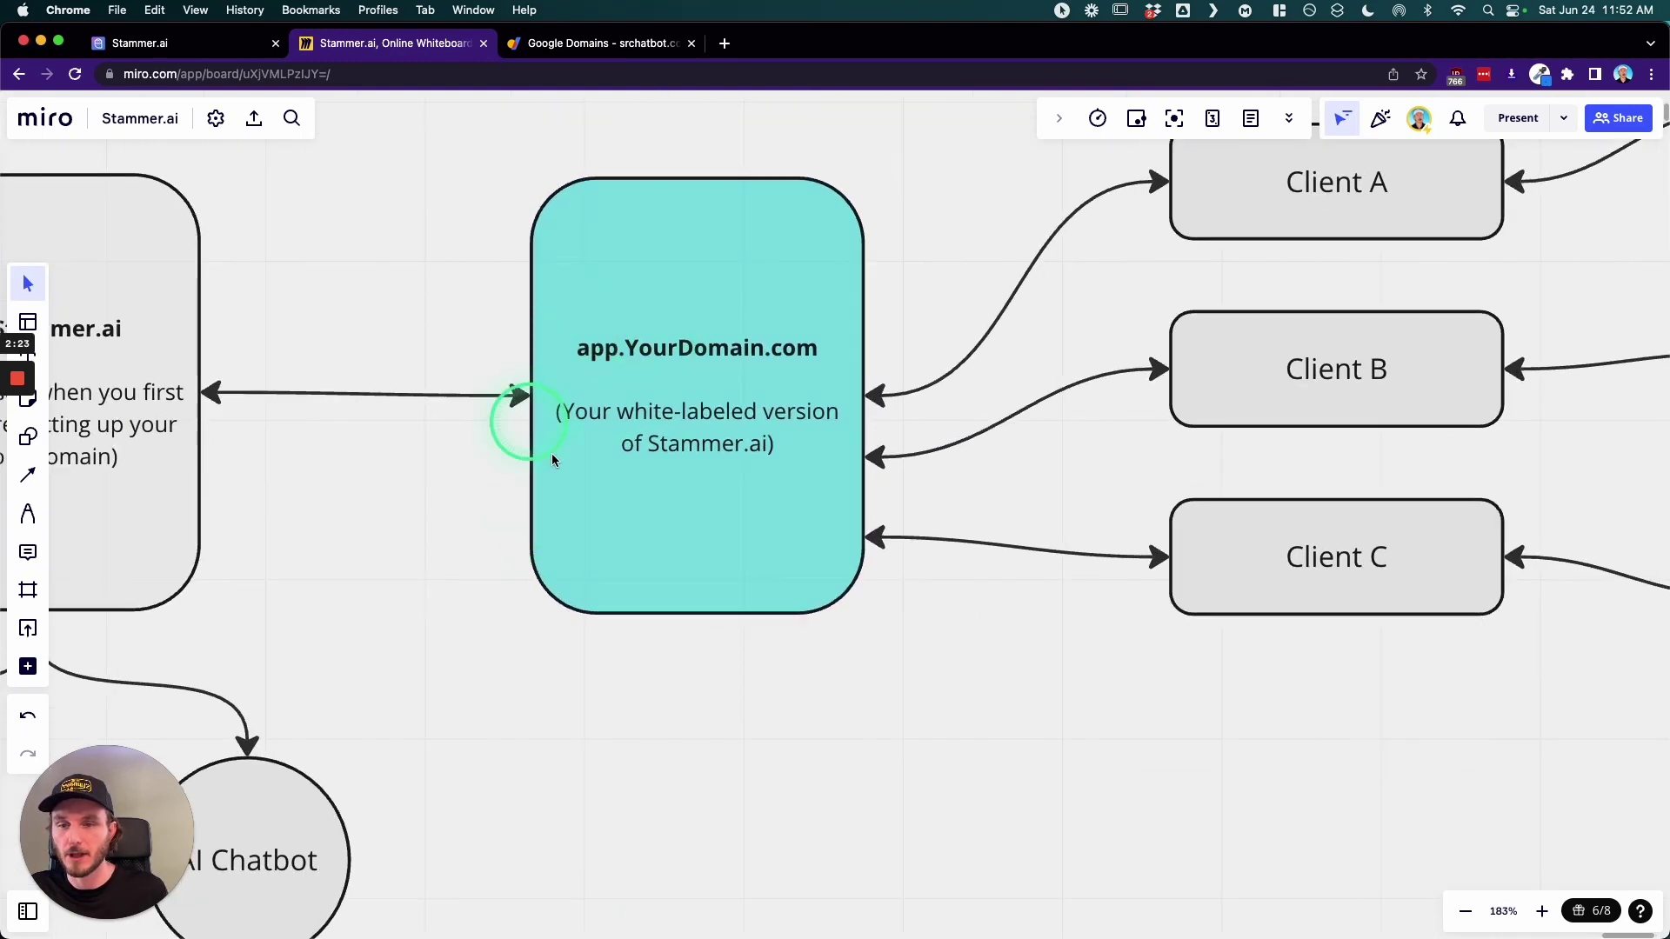
{"action": "scroll", "coordinate": [597, 465], "scroll_direction": "up", "scroll_amount": 3}
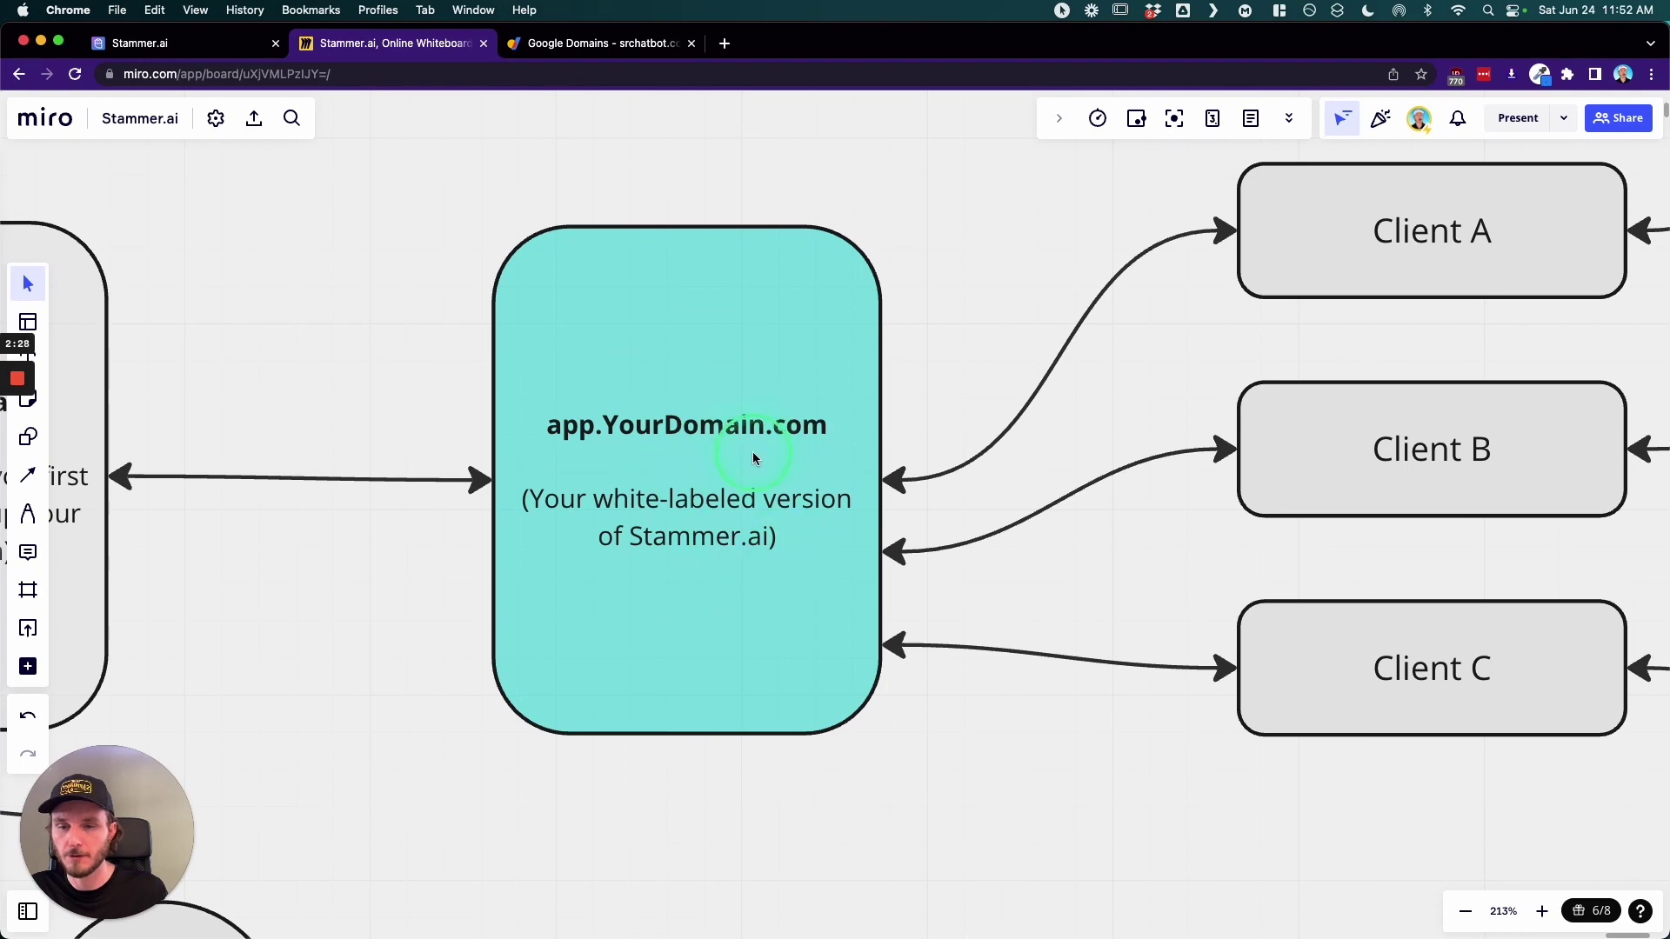
{"action": "left_click_drag", "start_coordinate": [753, 451], "coordinate": [634, 466]}
{"action": "scroll", "coordinate": [634, 463], "scroll_direction": "down", "scroll_amount": 1}
{"action": "scroll", "coordinate": [633, 468], "scroll_direction": "down", "scroll_amount": 2}
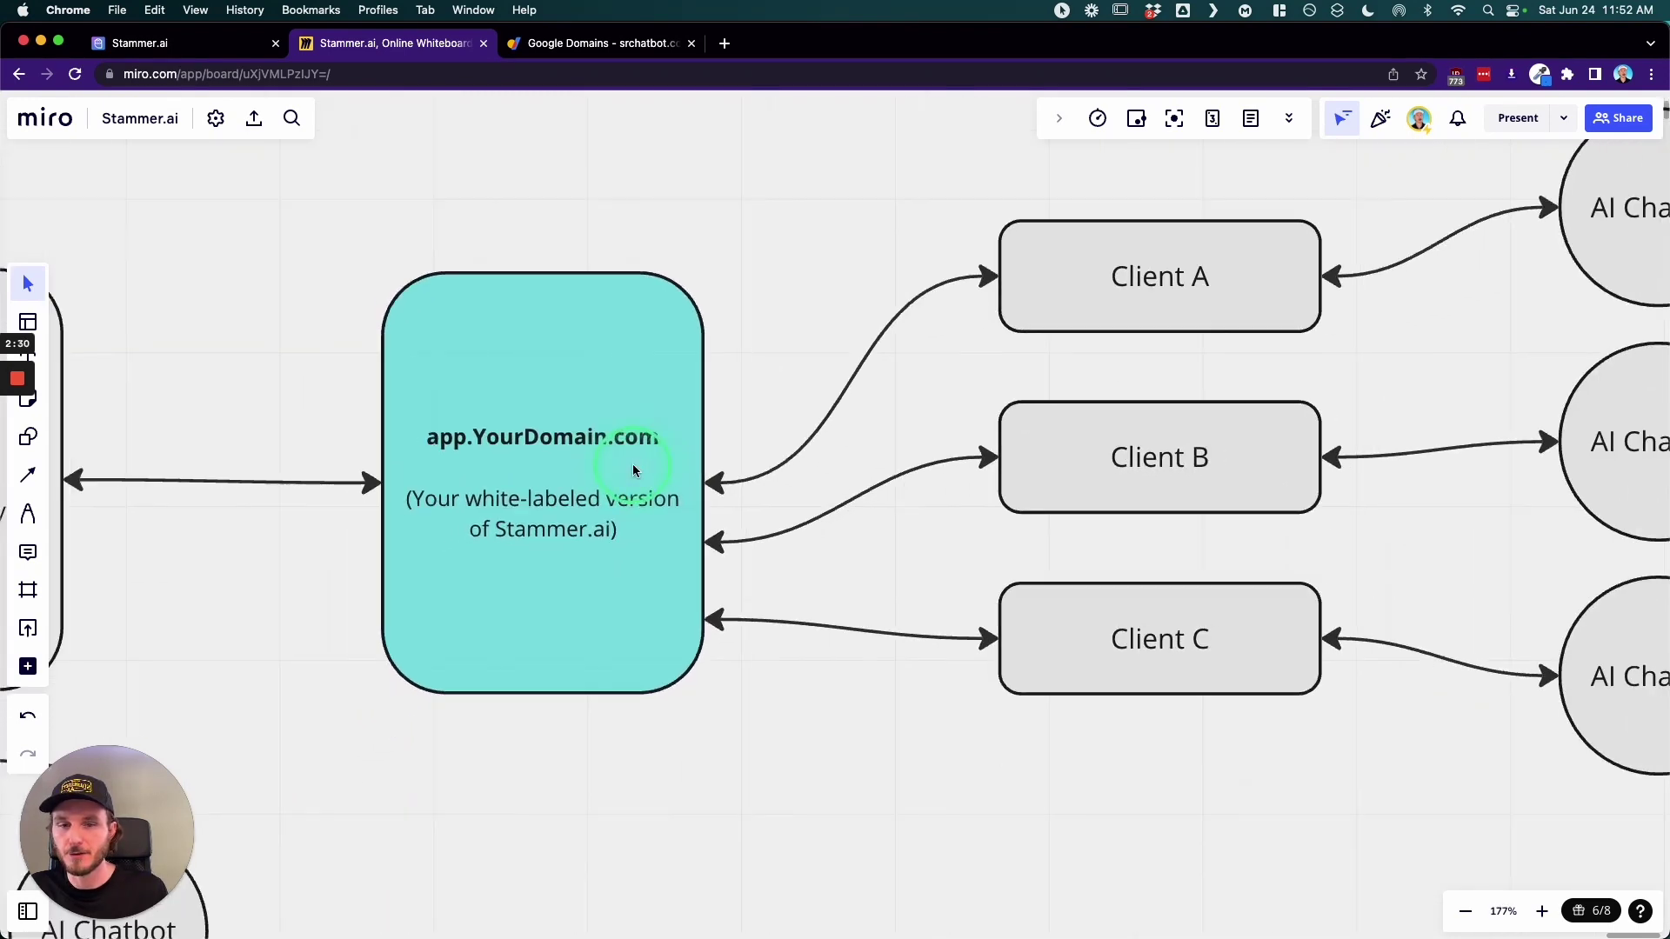
- Zoom around the client boxes, then return to the Stammer.ai My Chatbots page
{"action": "scroll", "coordinate": [619, 462], "scroll_direction": "right", "scroll_amount": 4}
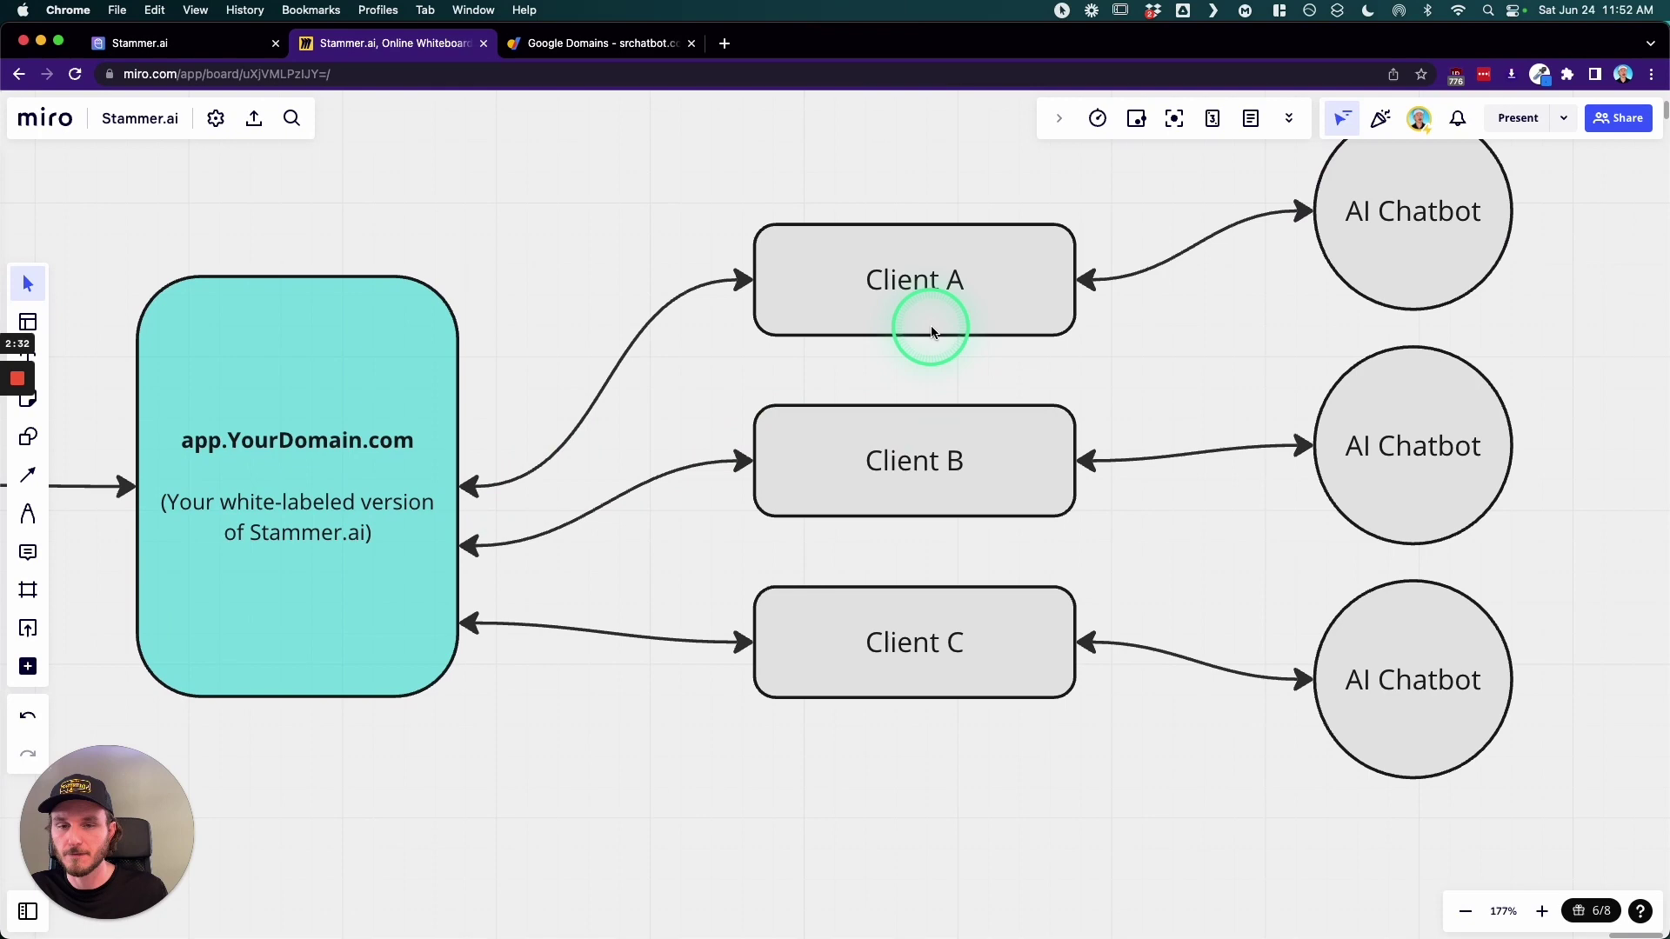
{"action": "scroll", "coordinate": [904, 322], "scroll_direction": "down", "scroll_amount": 1}
{"action": "scroll", "coordinate": [880, 331], "scroll_direction": "up", "scroll_amount": 2}
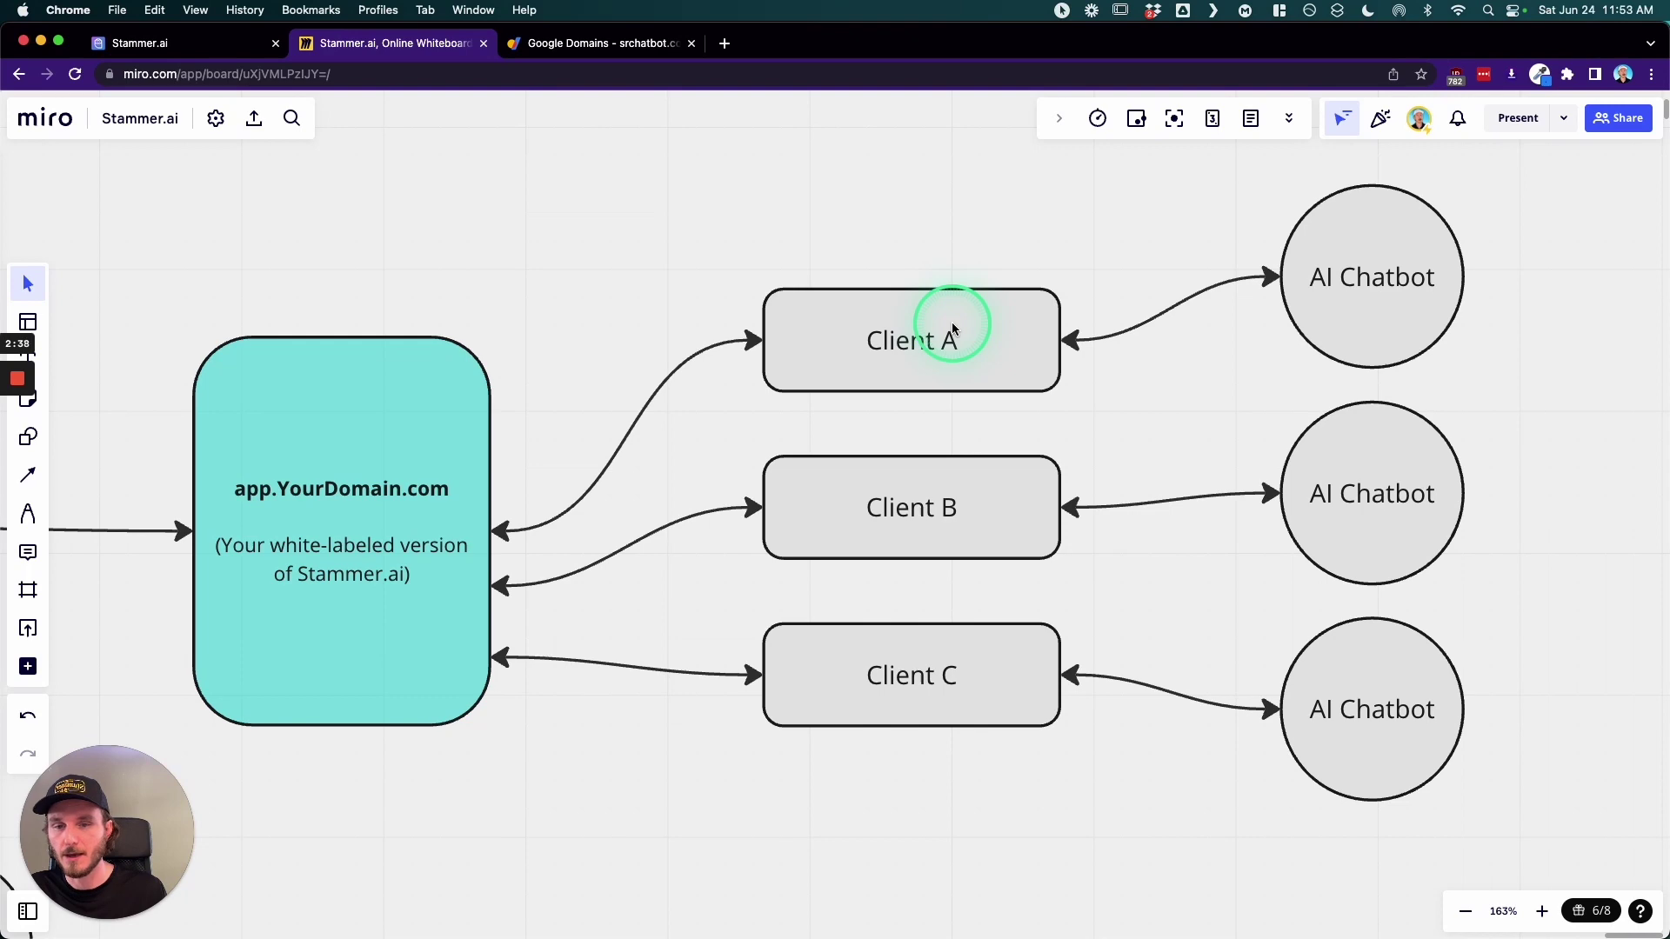
{"action": "scroll", "coordinate": [714, 288], "scroll_direction": "up", "scroll_amount": 3}
{"action": "scroll", "coordinate": [298, 436], "scroll_direction": "left", "scroll_amount": 5}
{"action": "scroll", "coordinate": [298, 436], "scroll_direction": "down", "scroll_amount": 5}
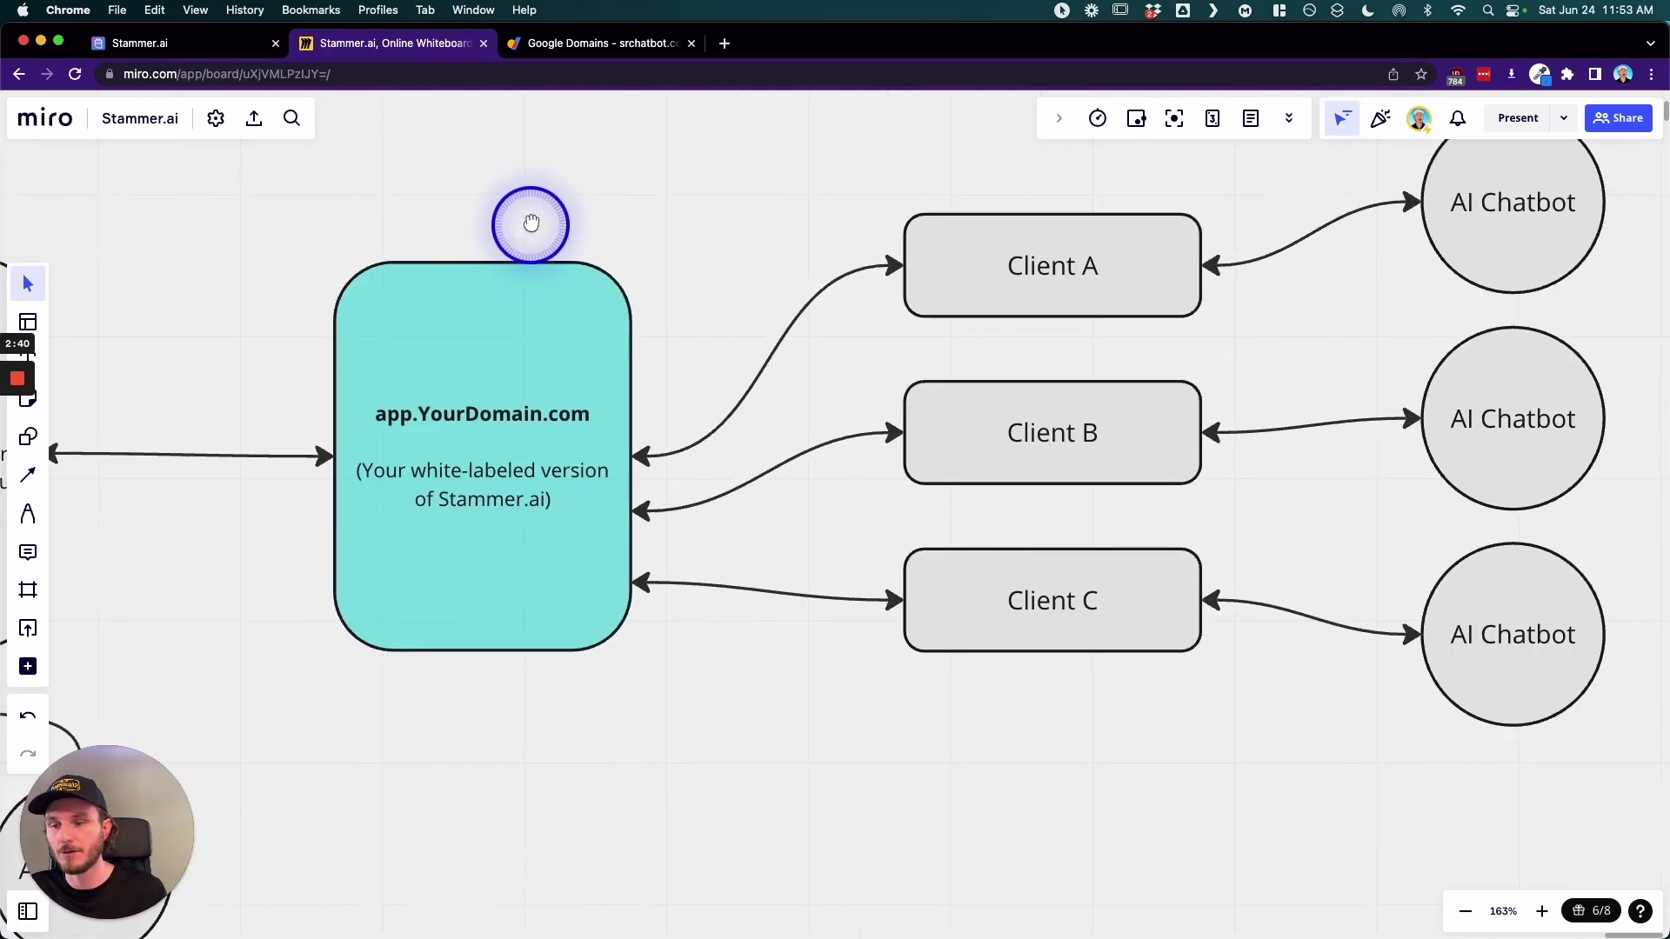
{"action": "scroll", "coordinate": [505, 448], "scroll_direction": "right", "scroll_amount": 2}
{"action": "scroll", "coordinate": [505, 448], "scroll_direction": "down", "scroll_amount": 1}
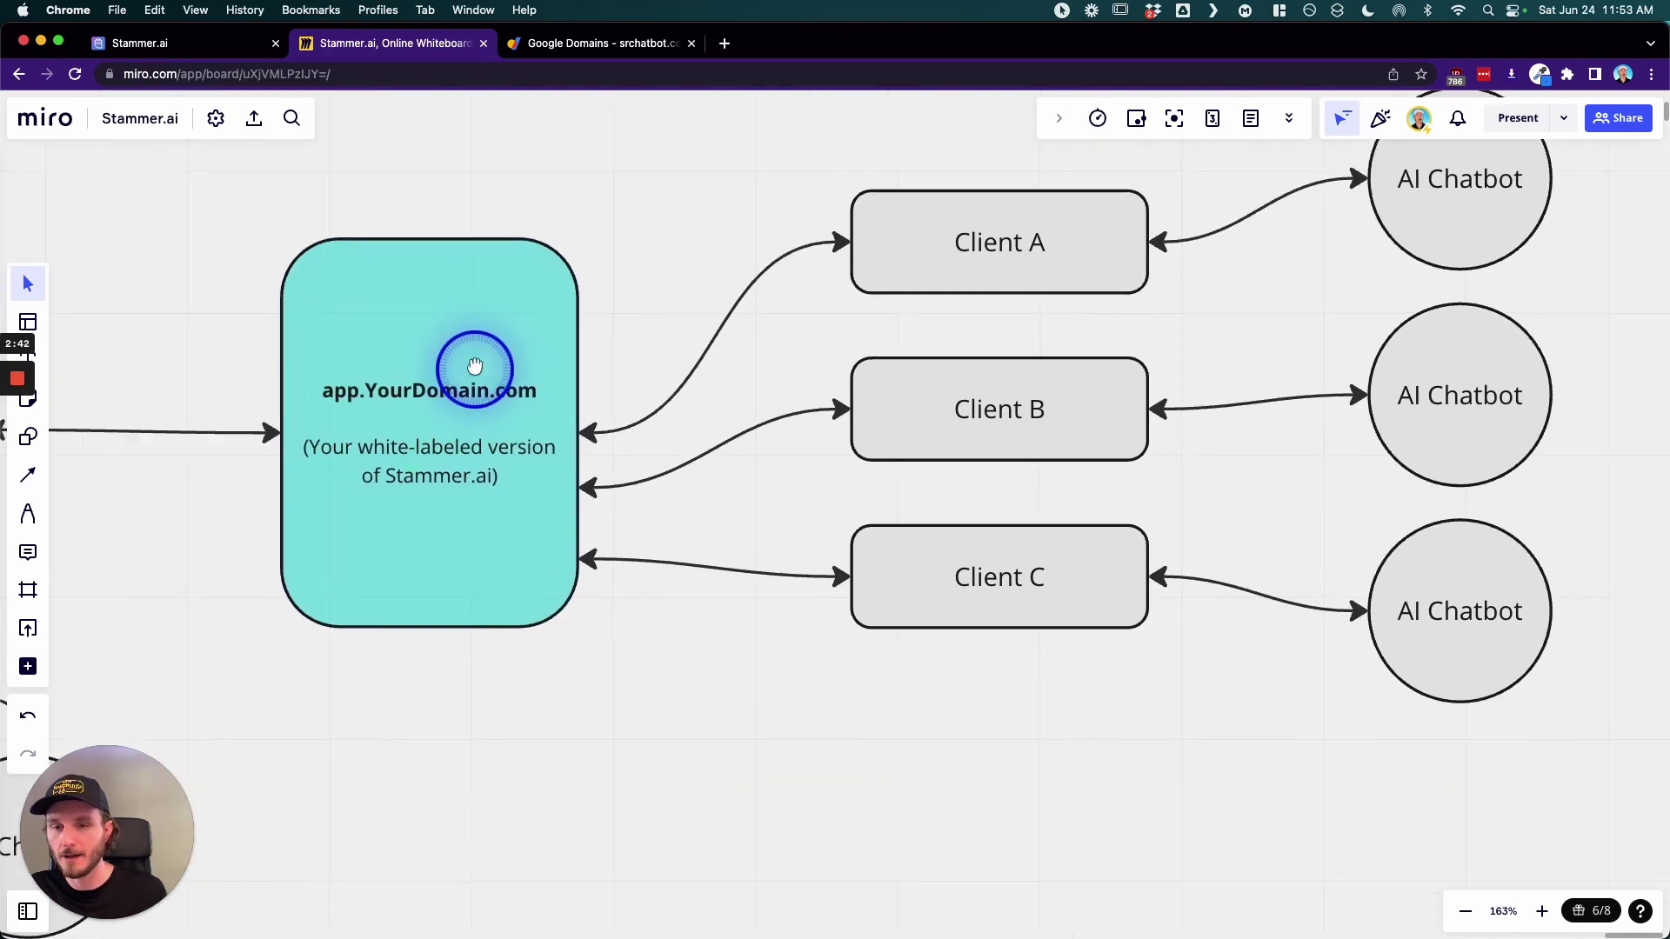
{"action": "left_click", "coordinate": [166, 42]}
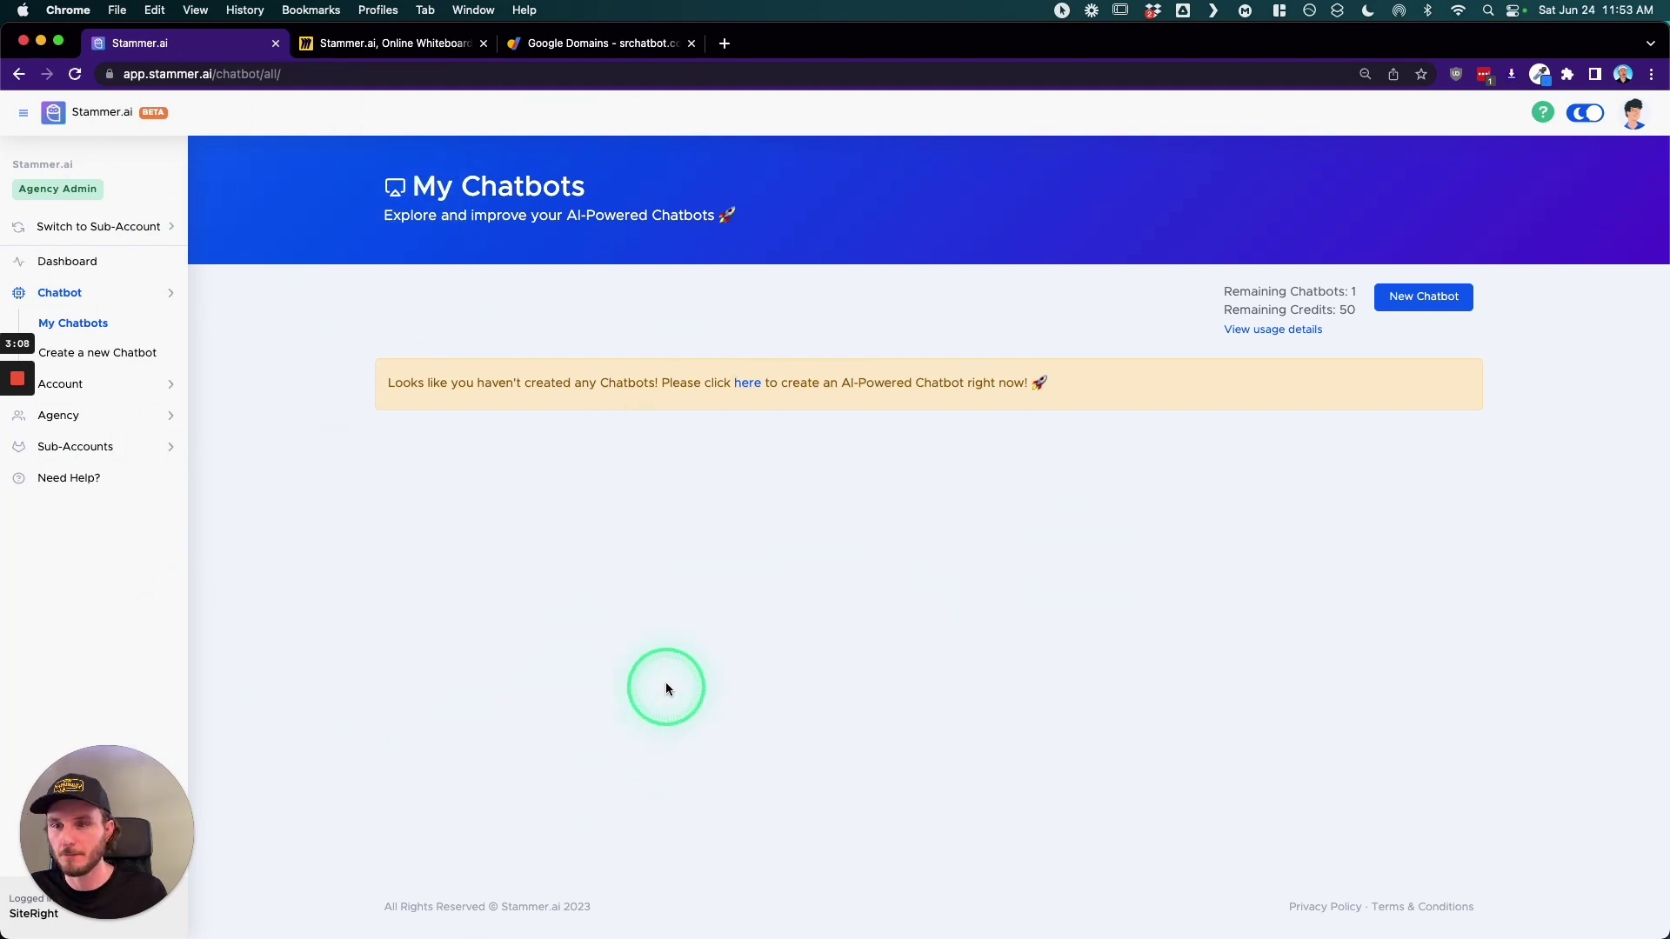
- Show the app.srchatbot.com dashboard's SR Chatbot 2023 footer, 24 chatbots and 49602 credits
{"action": "left_click", "coordinate": [354, 43]}
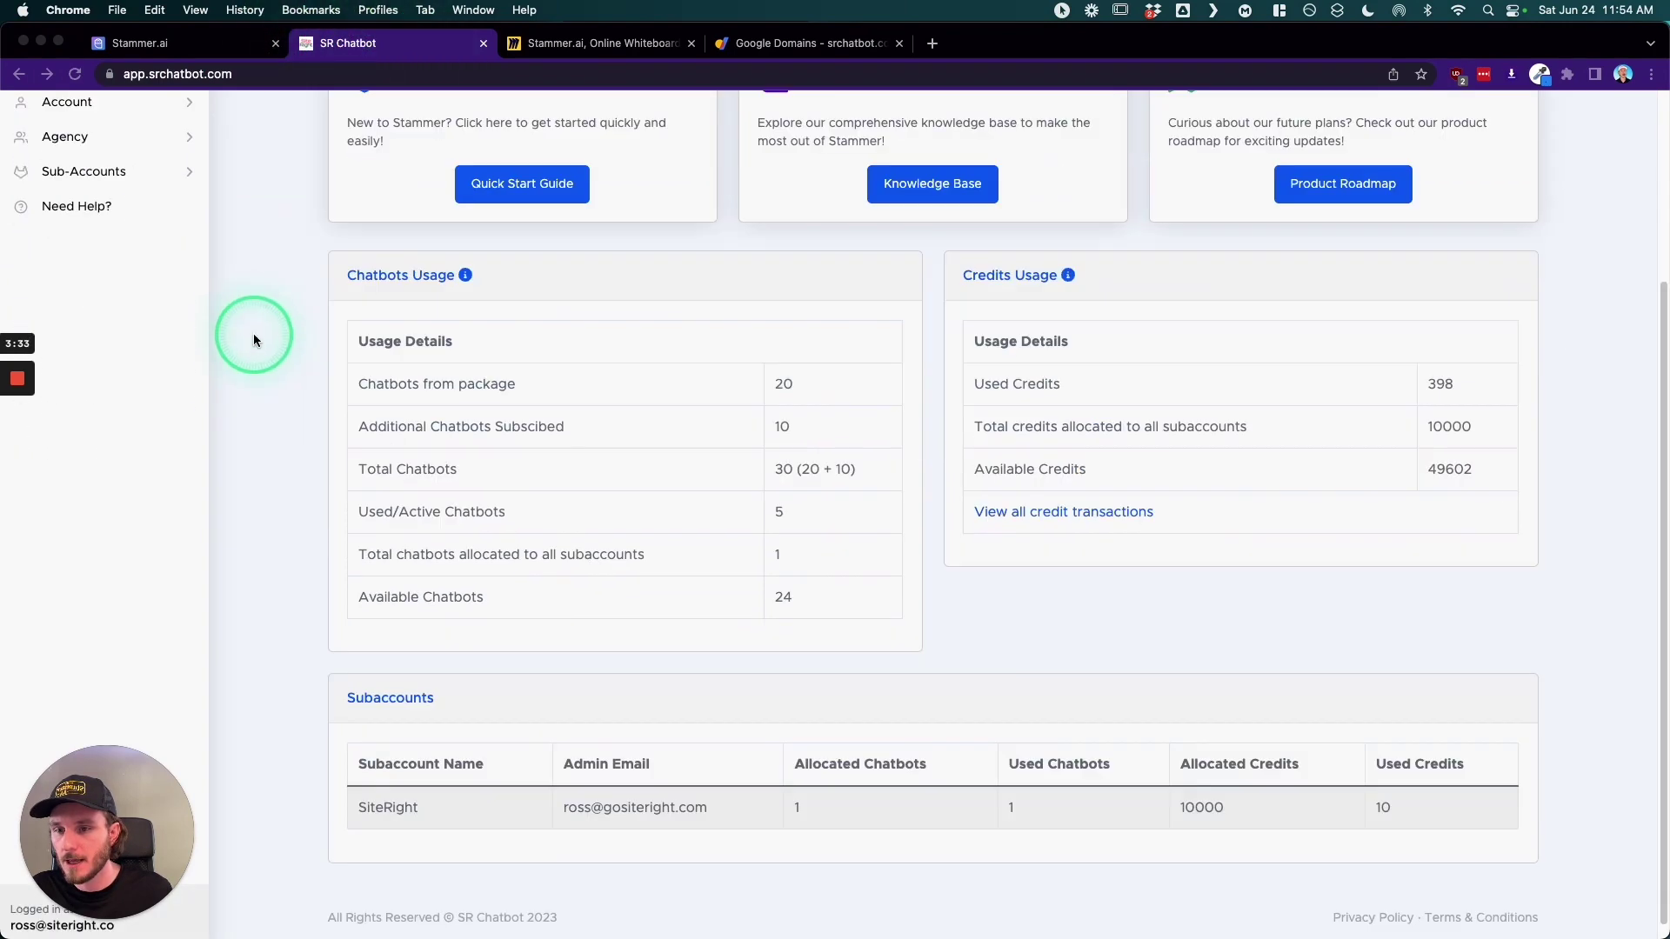
{"action": "scroll", "coordinate": [253, 339], "scroll_direction": "down", "scroll_amount": 1}
{"action": "left_click", "coordinate": [291, 257]}
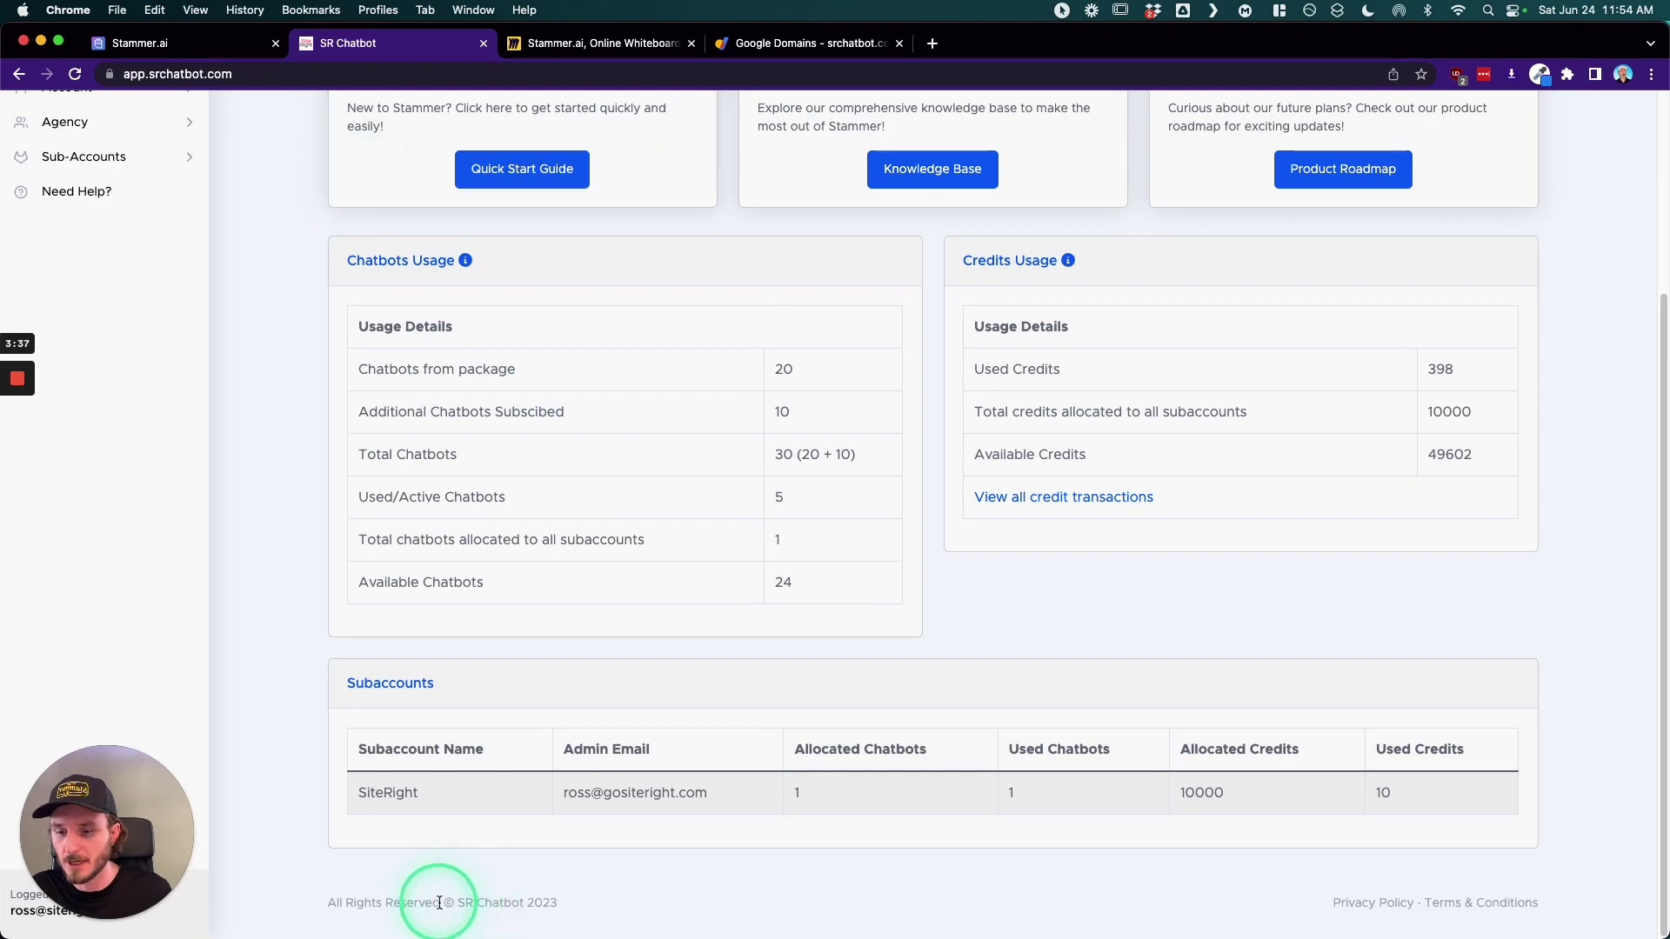
{"action": "left_click_drag", "start_coordinate": [600, 902], "coordinate": [458, 903]}
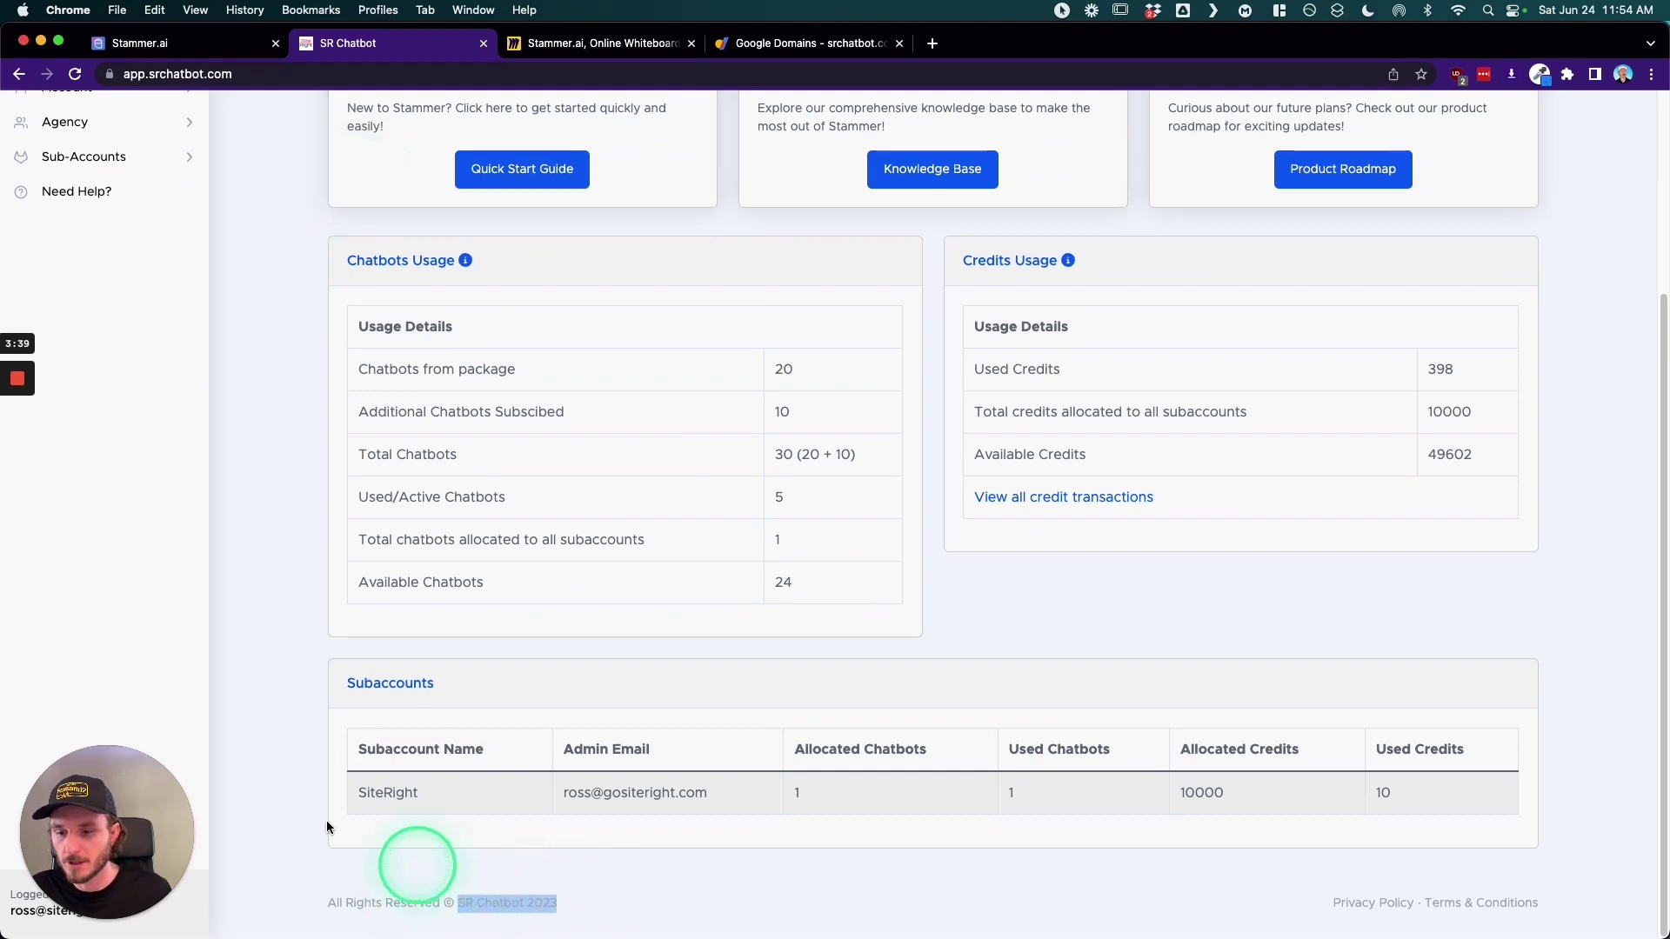
{"action": "left_click", "coordinate": [263, 701]}
{"action": "scroll", "coordinate": [275, 692], "scroll_direction": "up", "scroll_amount": 5}
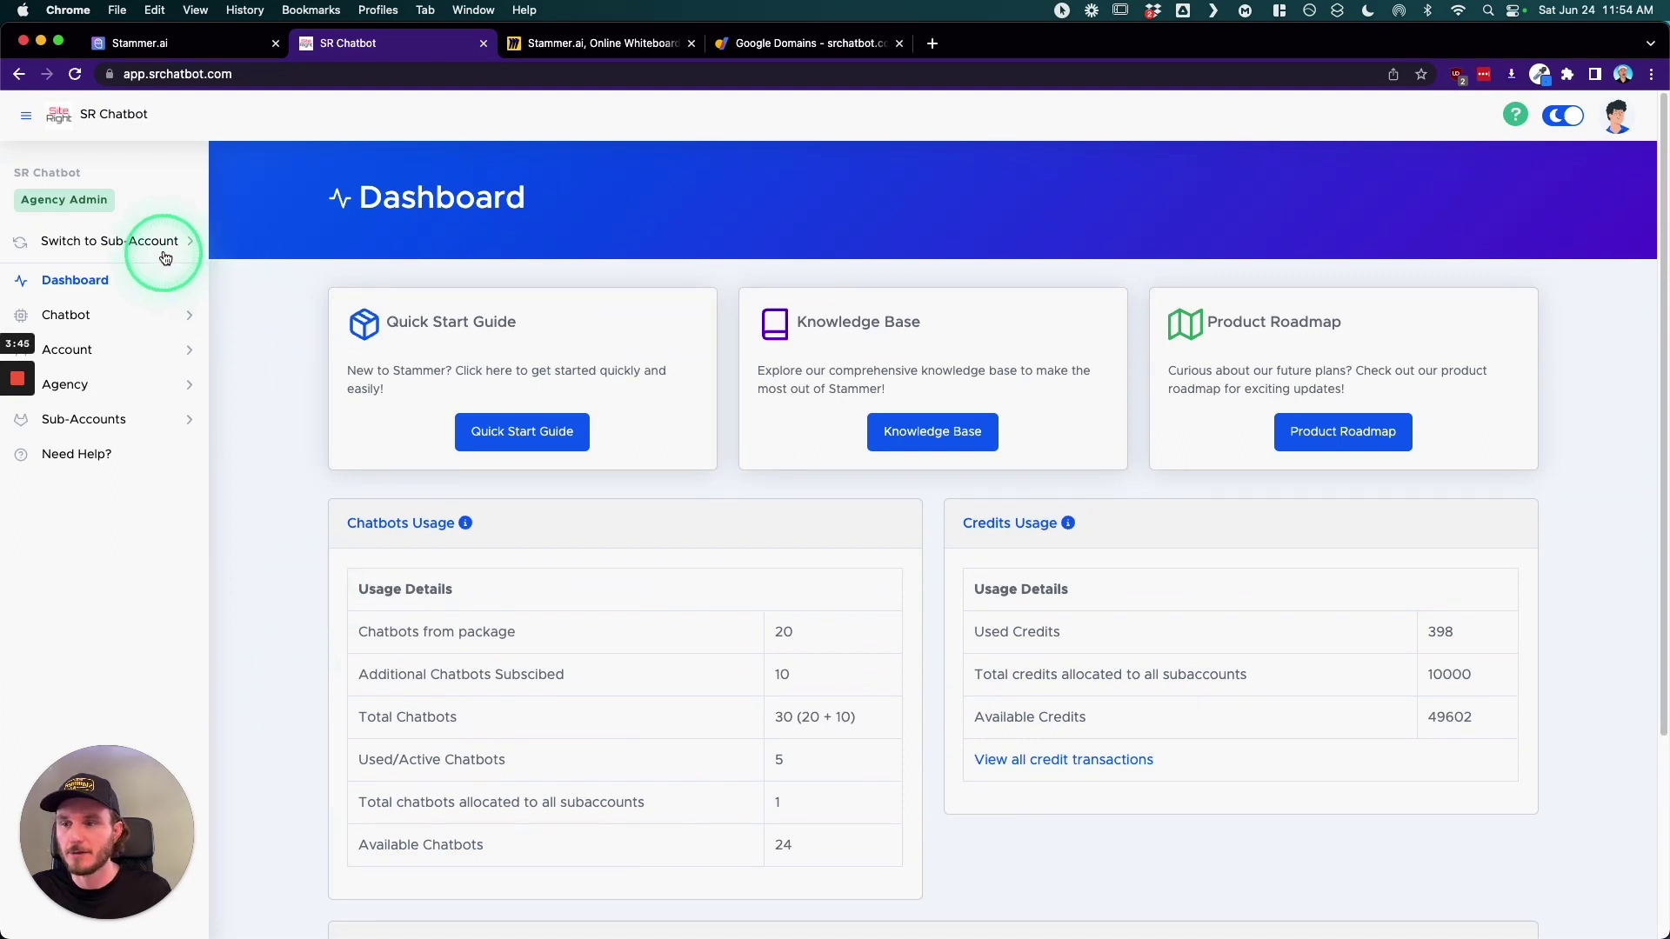
{"action": "left_click", "coordinate": [104, 420]}
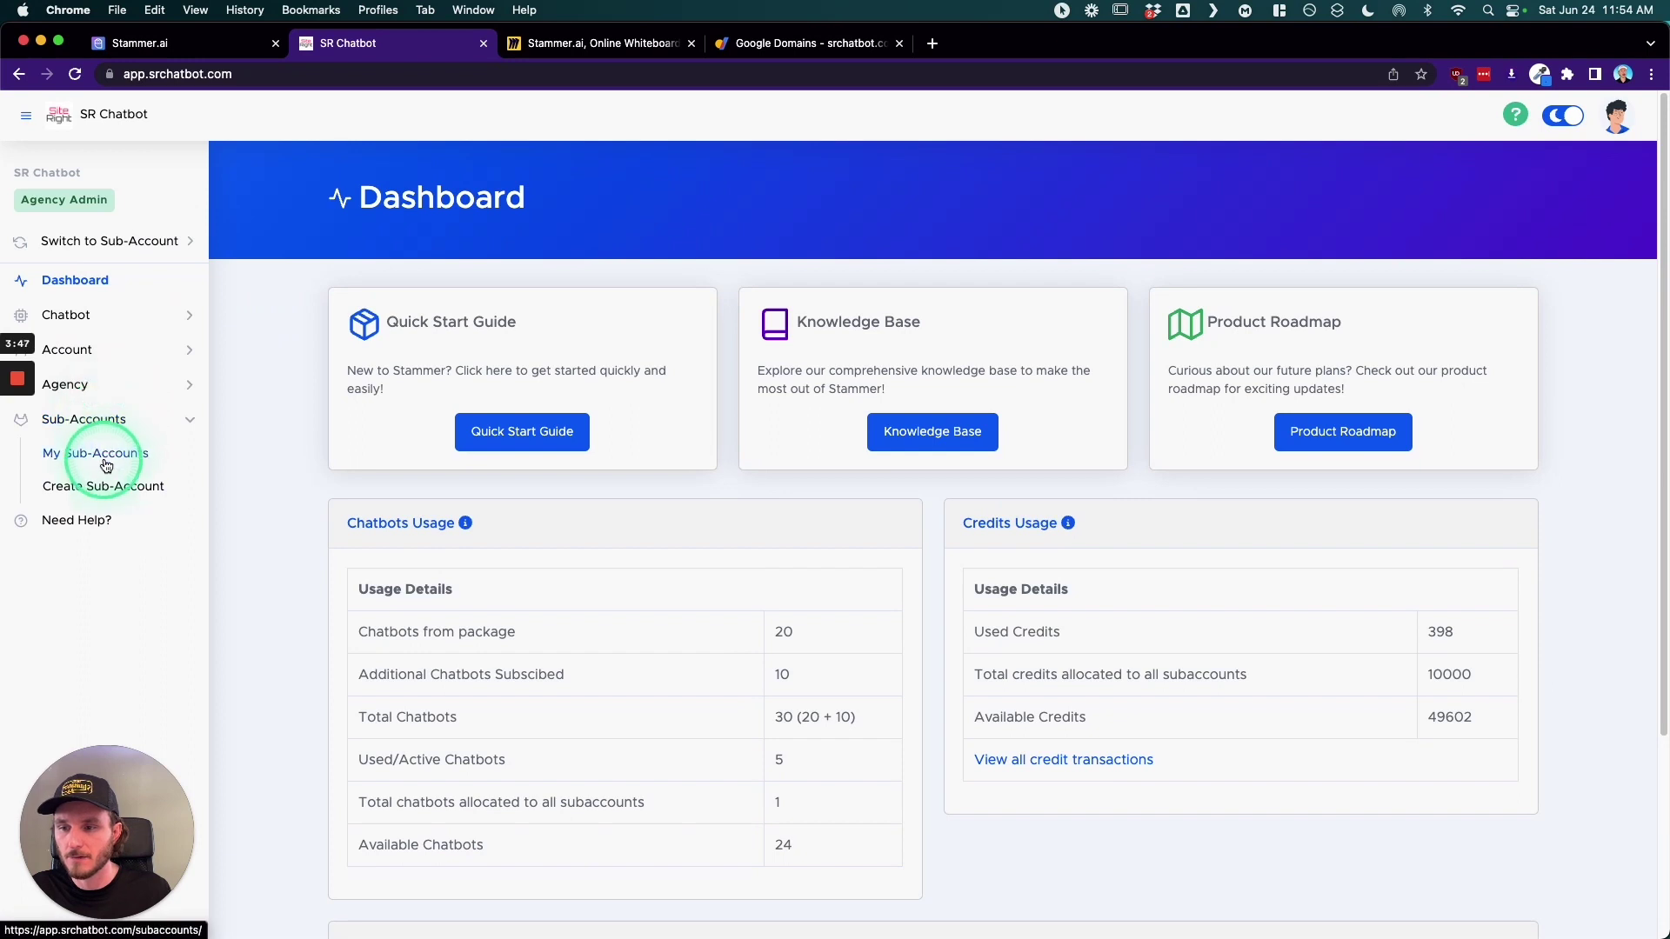
- Open My Sub-Accounts and log into the SiteRight sub-account's dashboard
{"action": "left_click", "coordinate": [103, 450]}
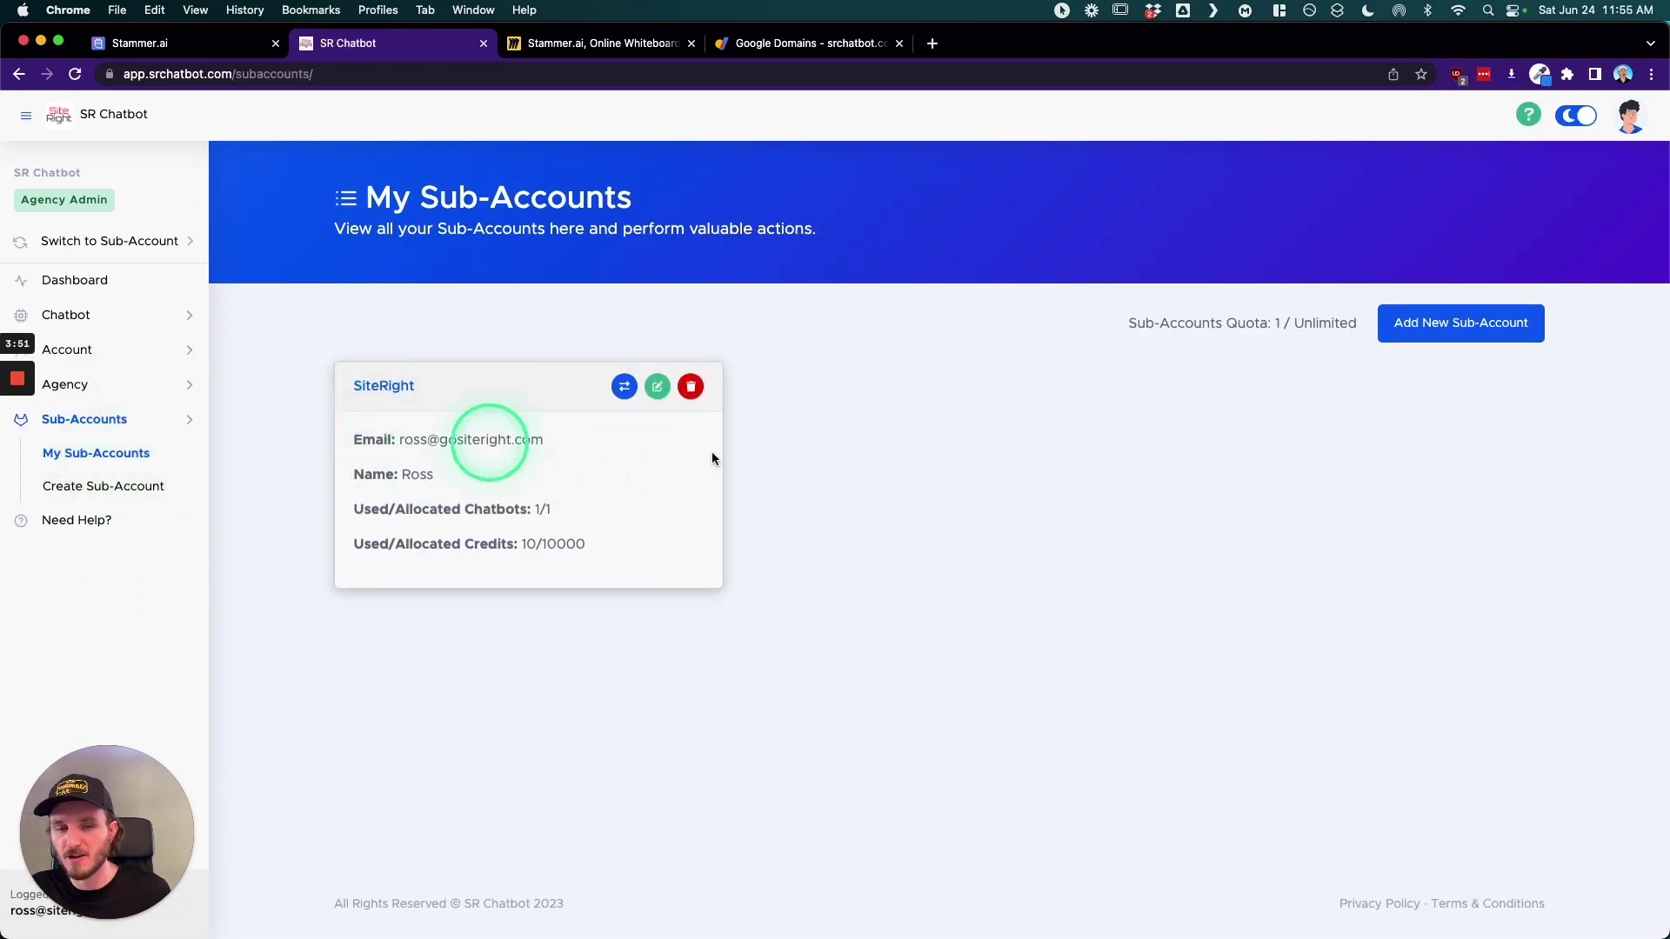
{"action": "left_click", "coordinate": [1440, 338]}
{"action": "left_click", "coordinate": [1516, 328]}
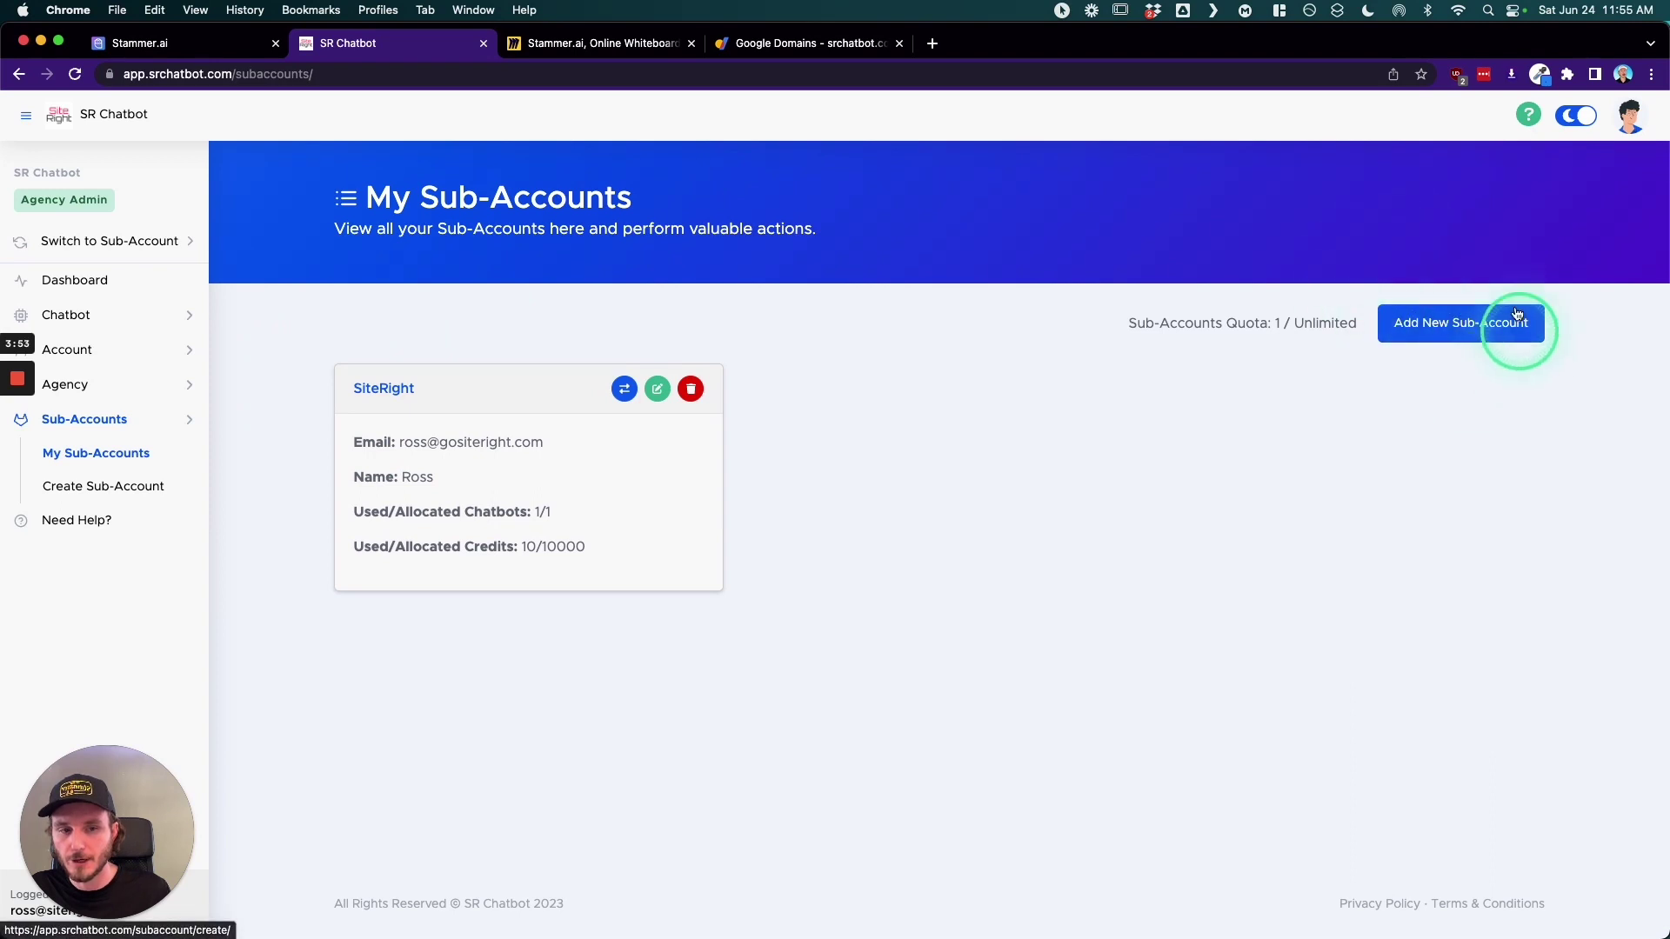
{"action": "left_click", "coordinate": [1448, 324]}
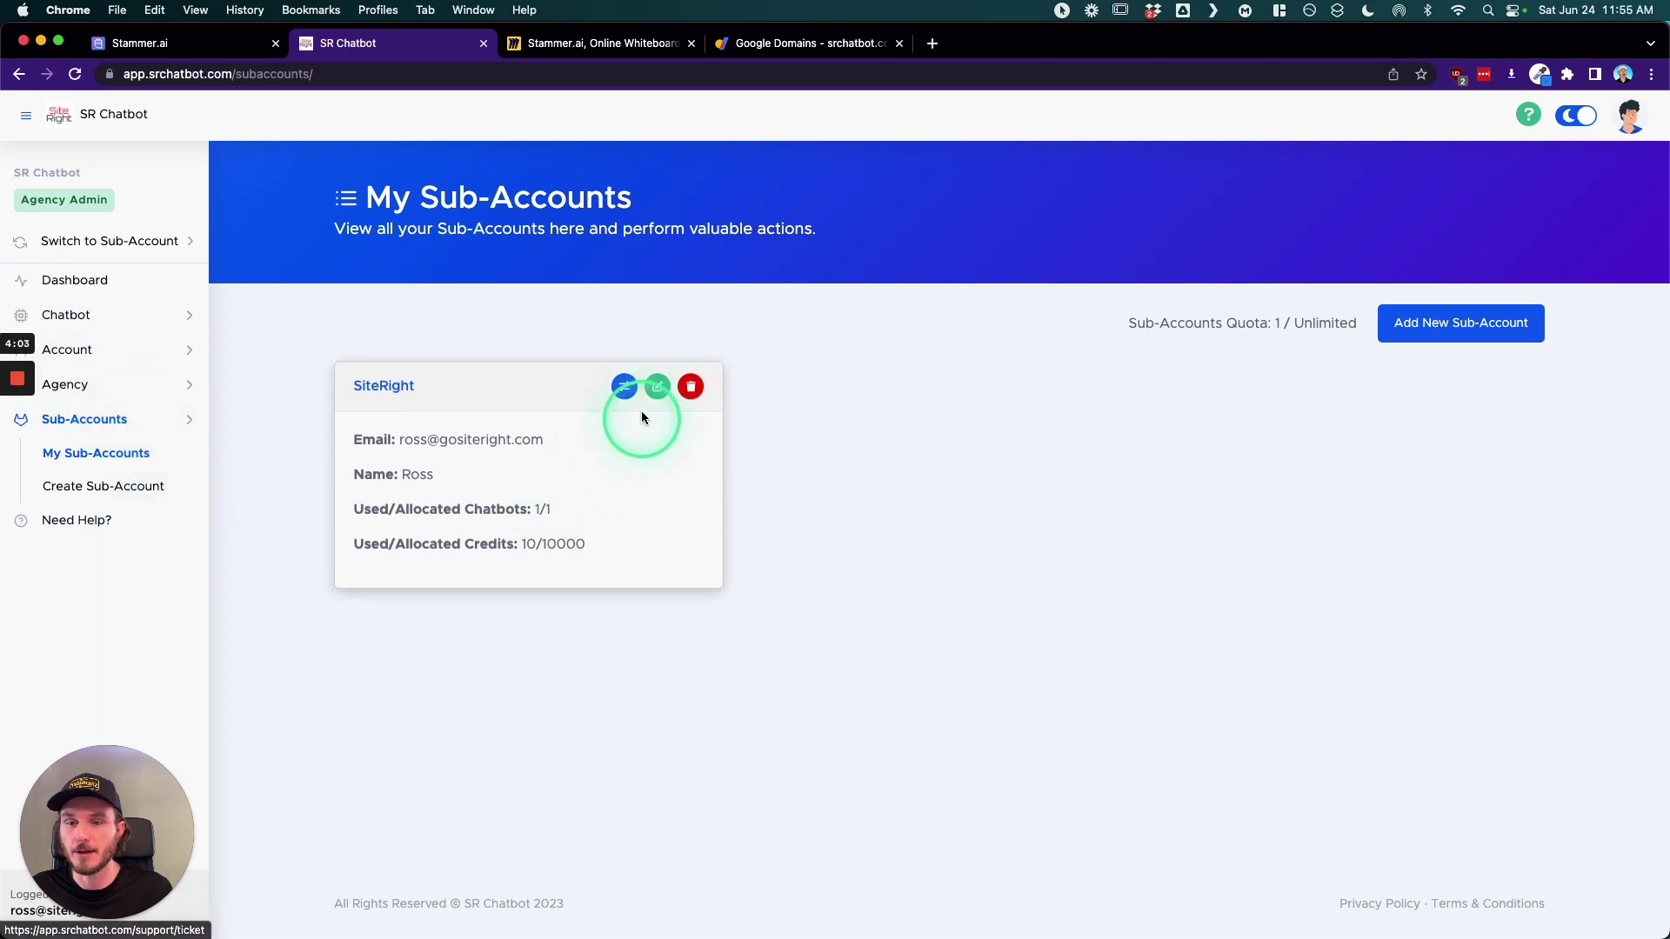
{"action": "left_click", "coordinate": [624, 388]}
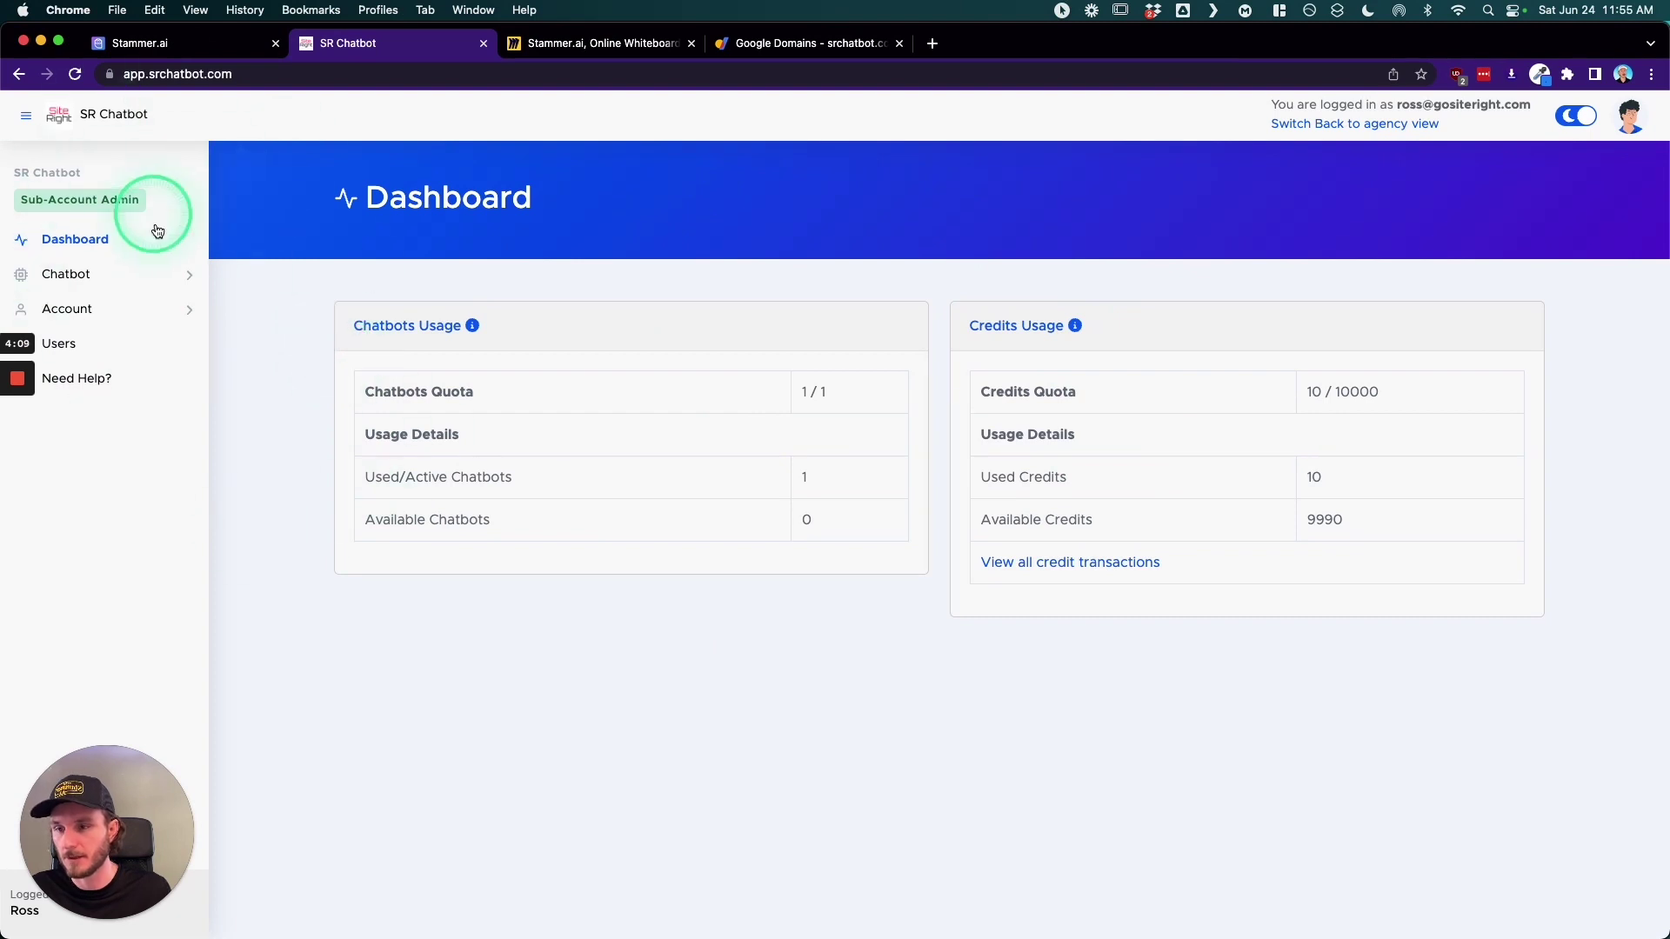
- Open SiteRight's Chatbot > My Chatbots page listing SR Test Chatbot
{"action": "left_click", "coordinate": [71, 274]}
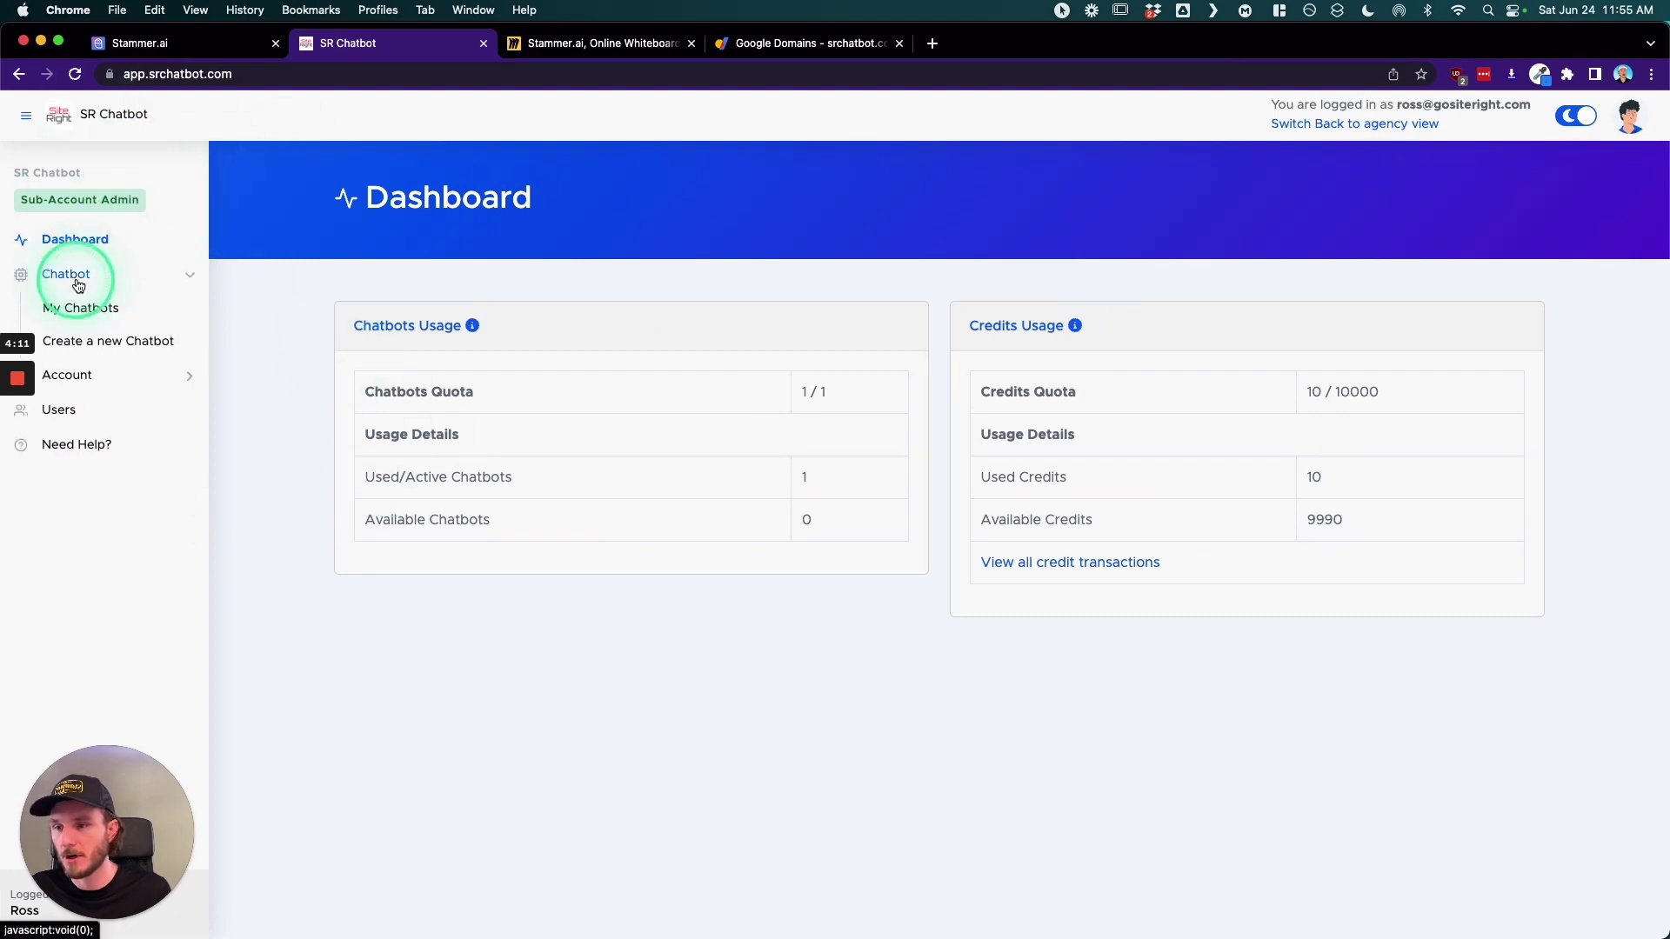
{"action": "left_click", "coordinate": [81, 315]}
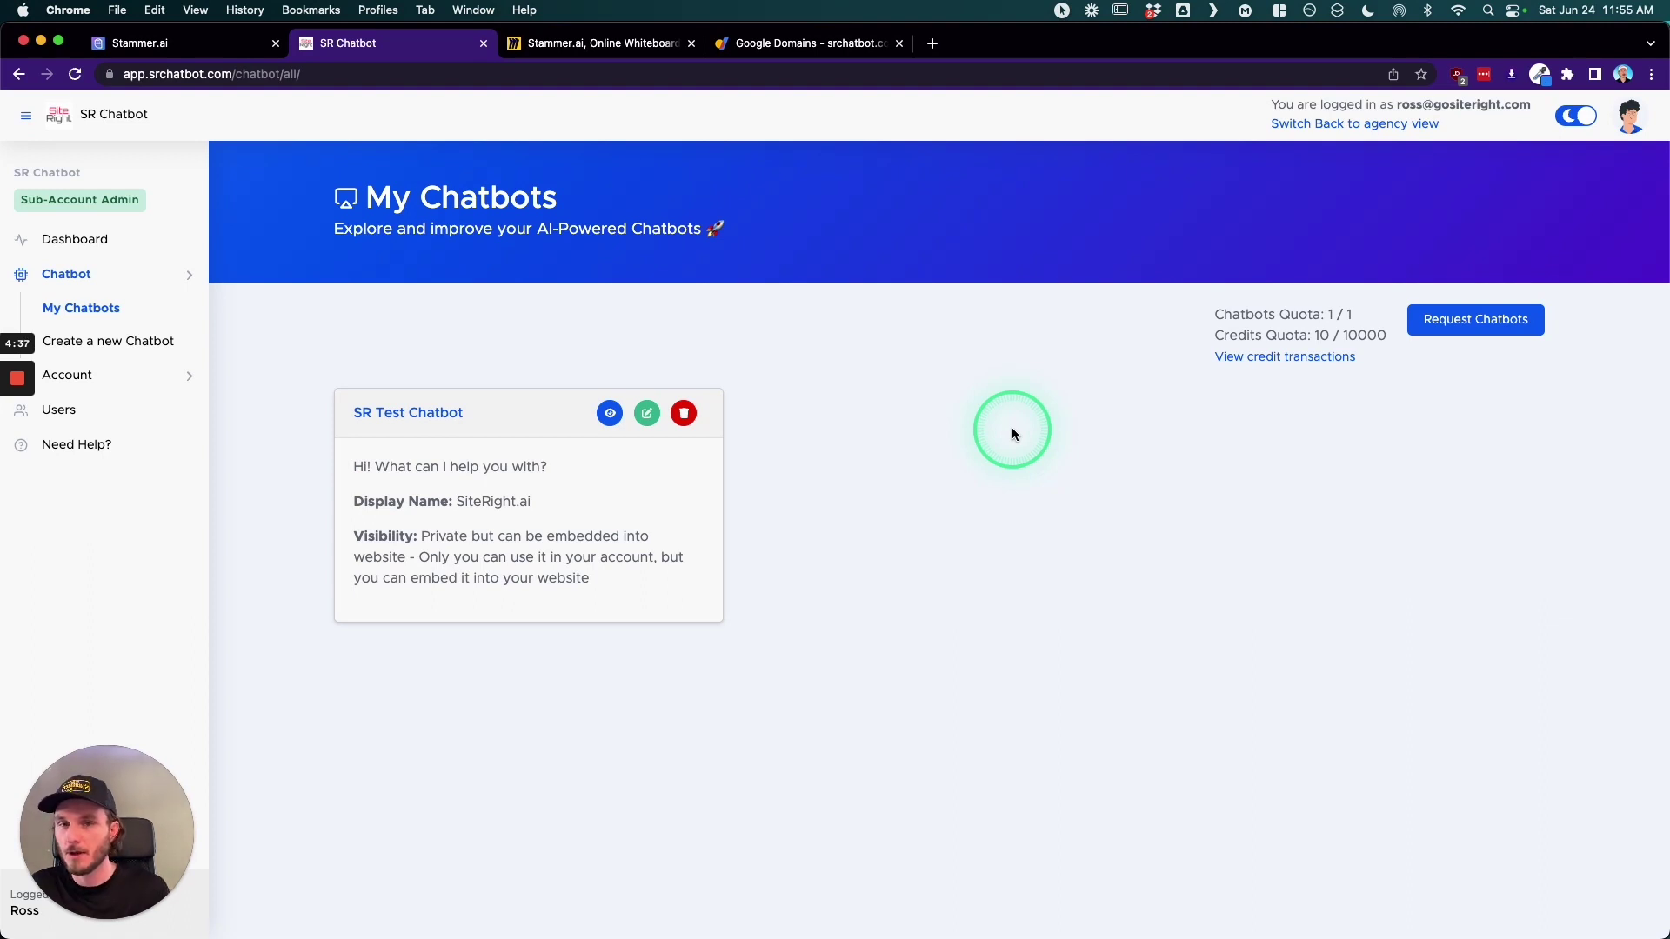
- Switch back to the agency view and open Agency > Profile showing SR Chatbot names
{"action": "left_click", "coordinate": [1336, 125]}
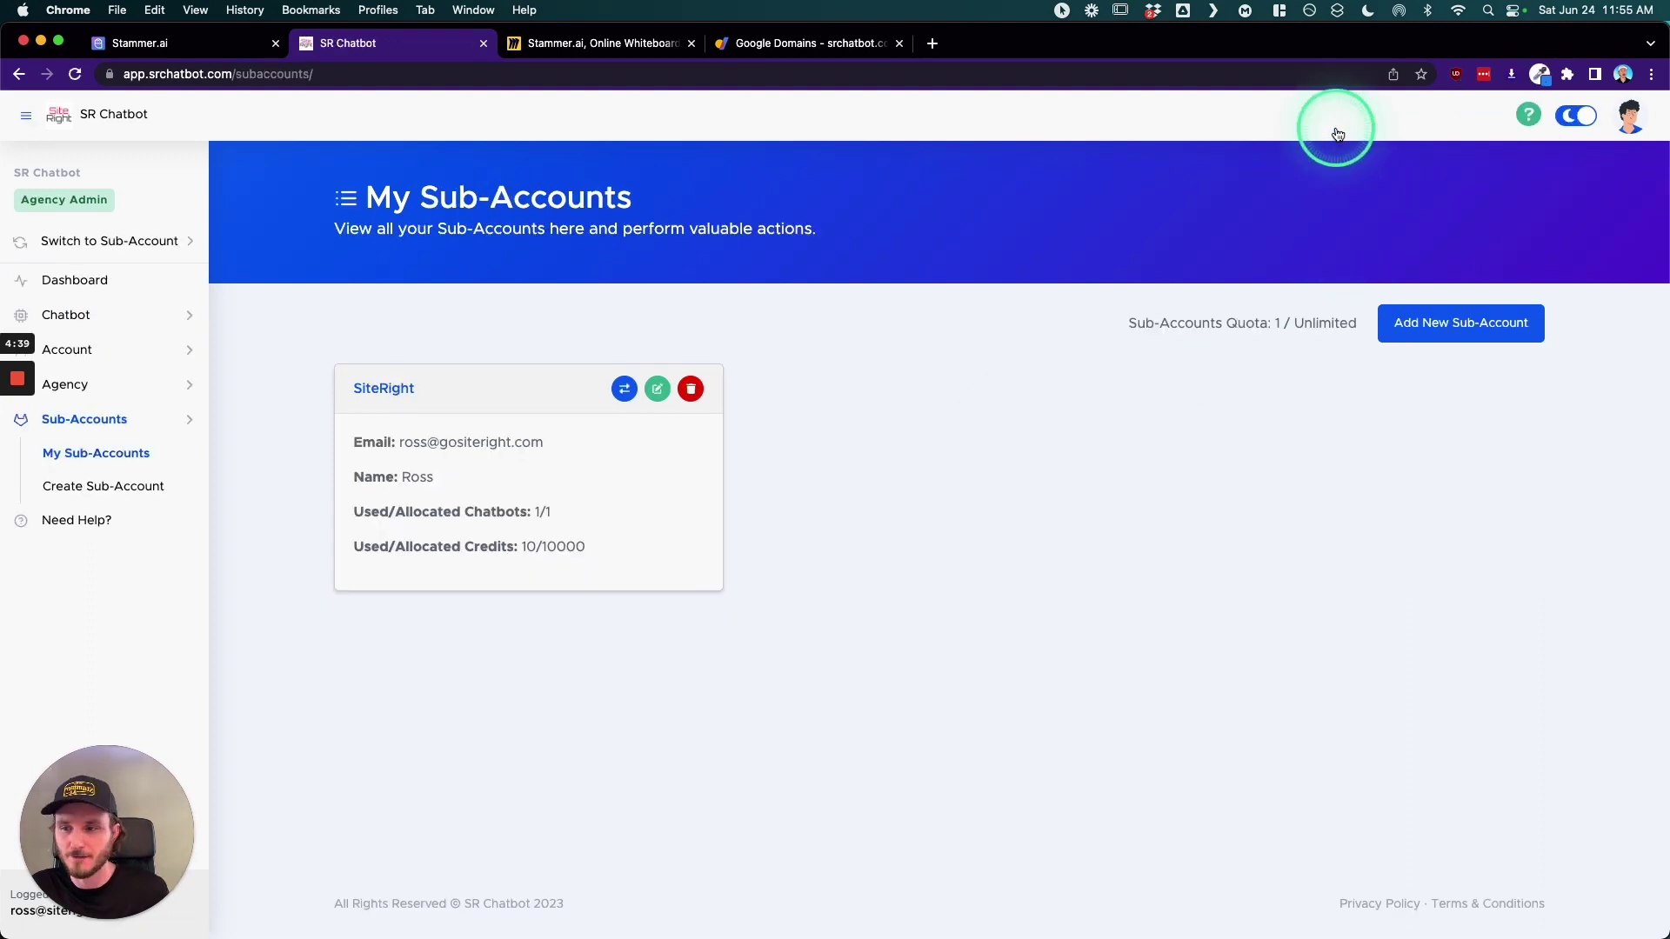
{"action": "left_click", "coordinate": [113, 383]}
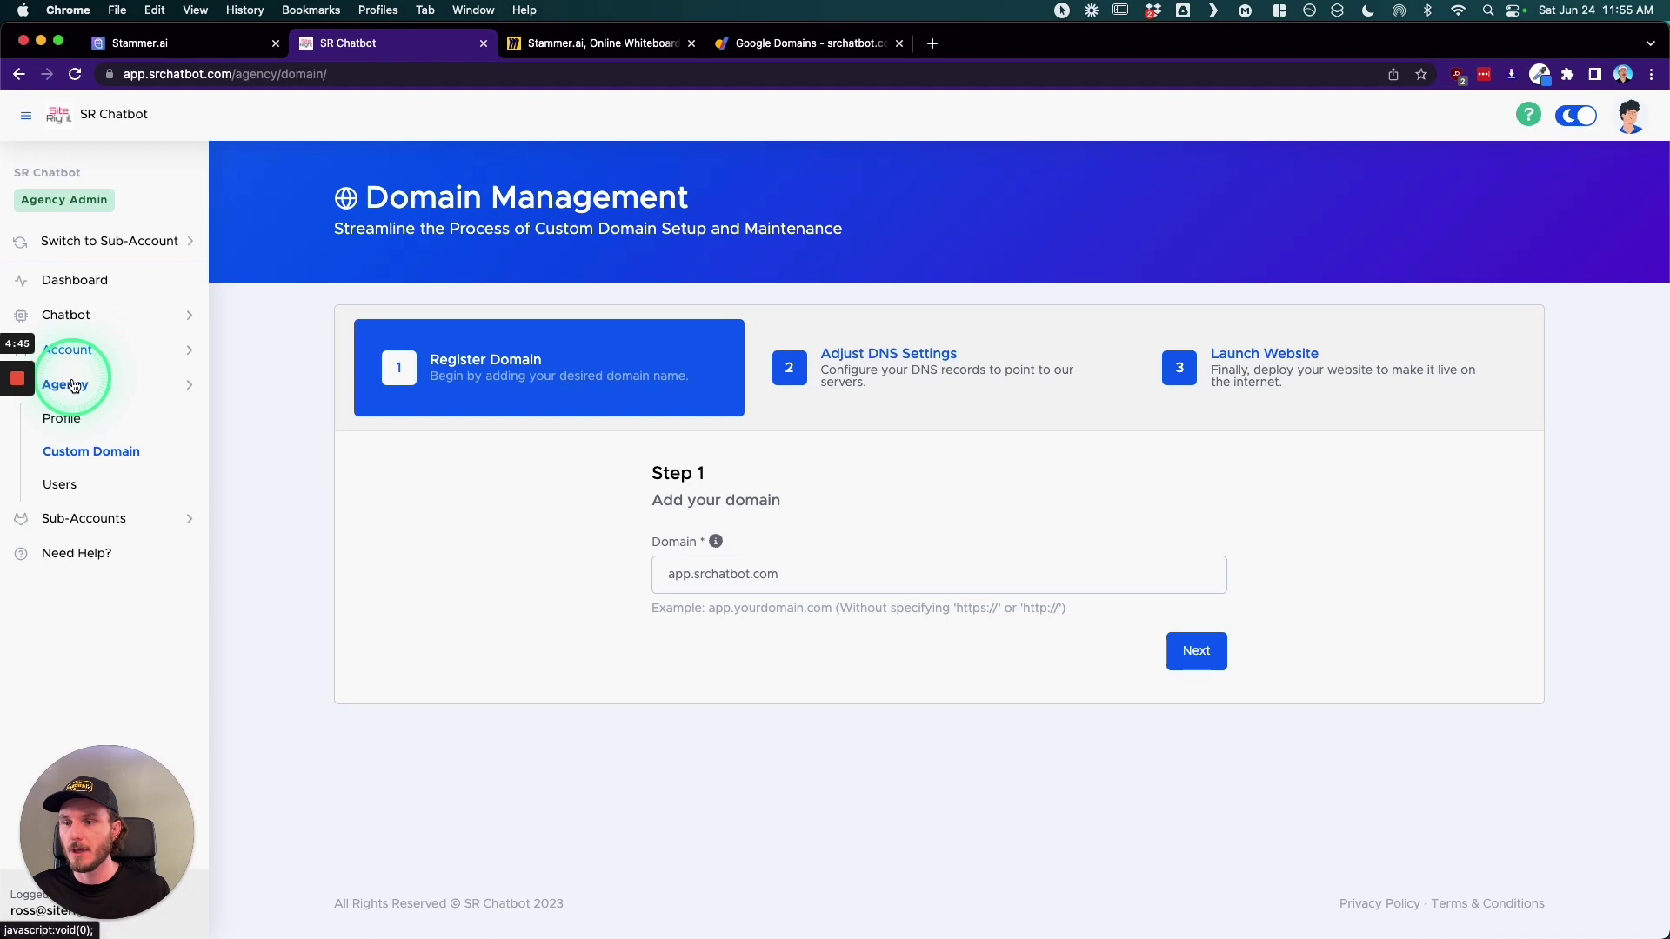
{"action": "left_click", "coordinate": [68, 421]}
{"action": "left_click", "coordinate": [452, 427]}
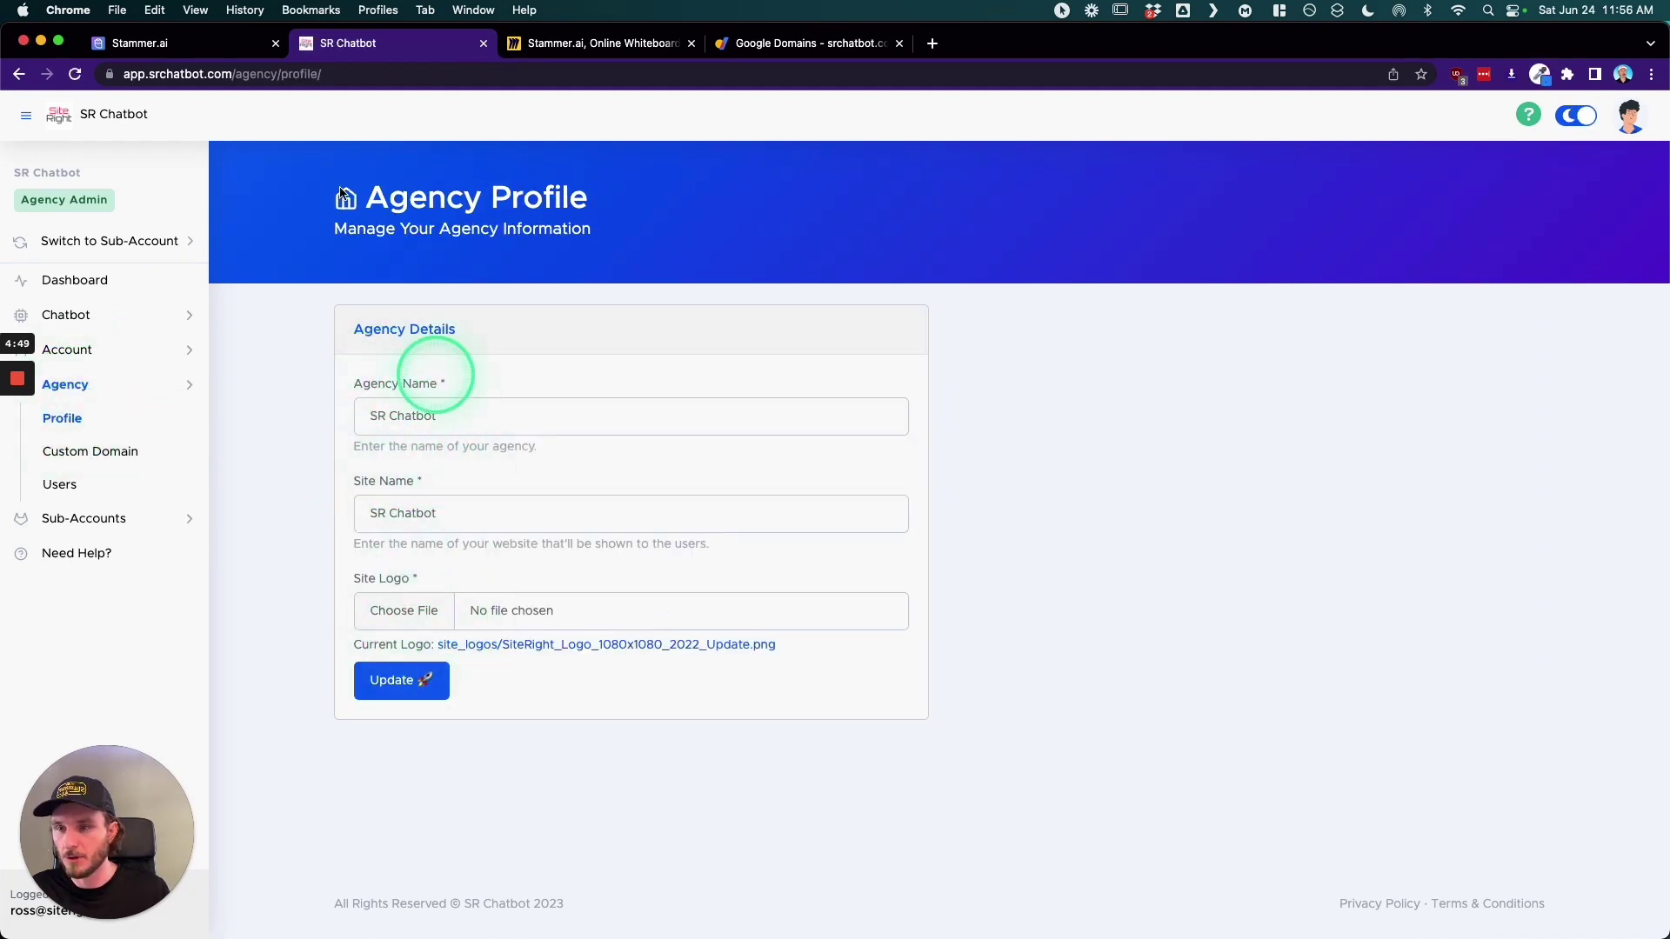
{"action": "left_click", "coordinate": [70, 112]}
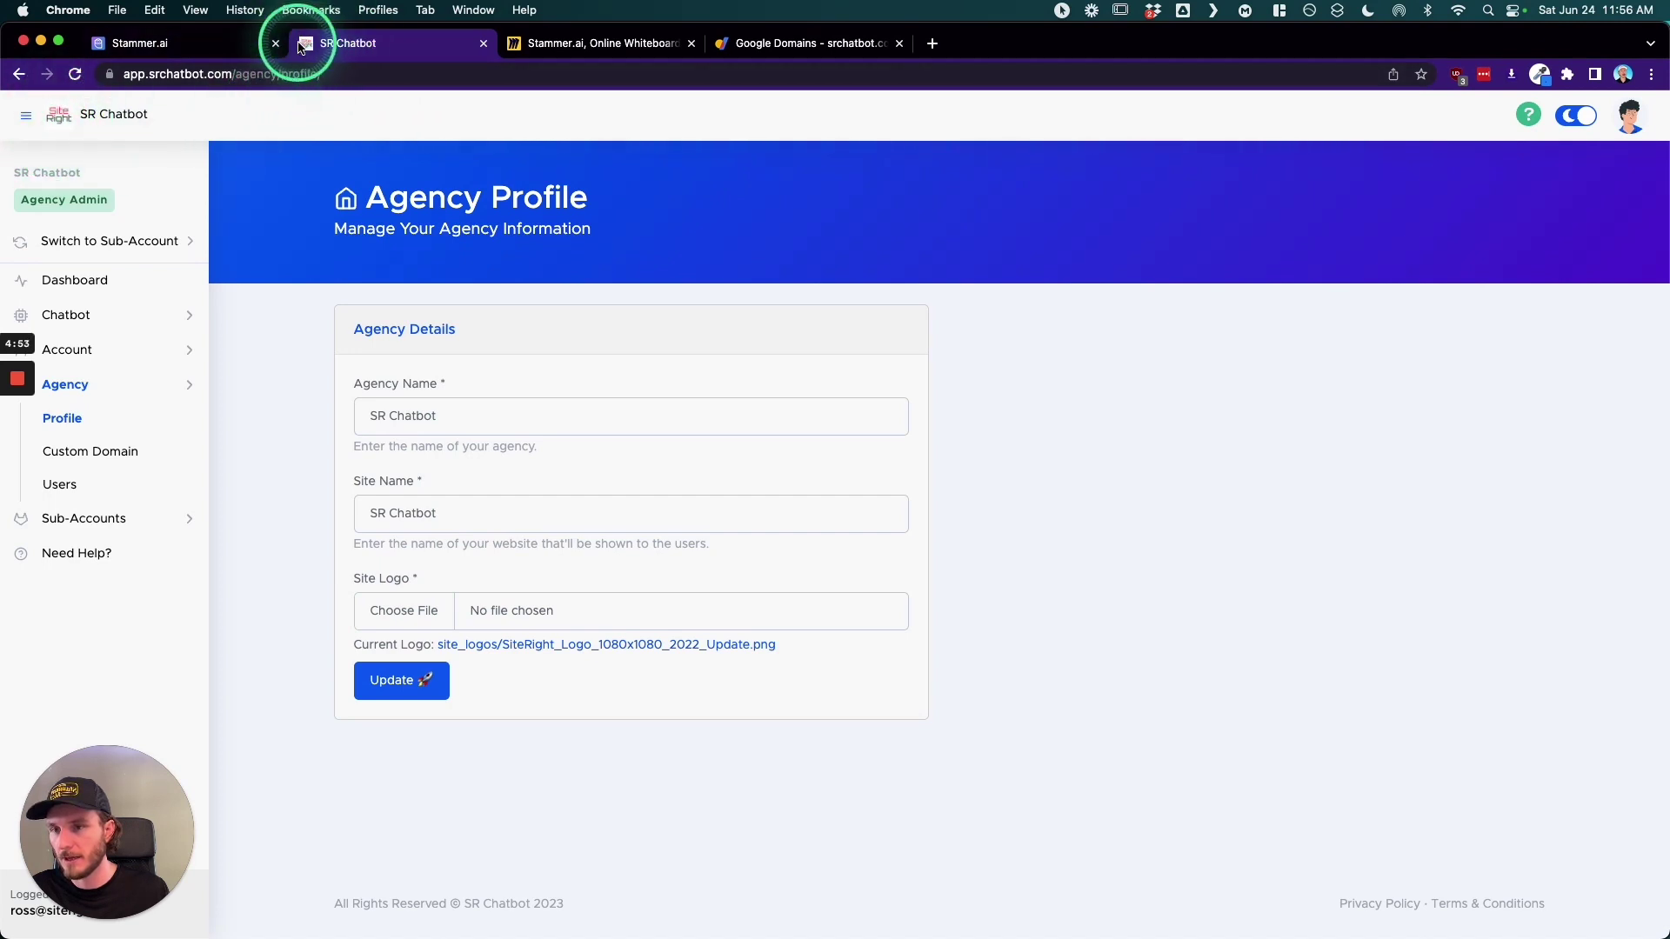
- Open Agency > Custom Domain for app.srchatbot.com, moving the Google Domains tab ahead of the whiteboard
{"action": "left_click", "coordinate": [78, 458]}
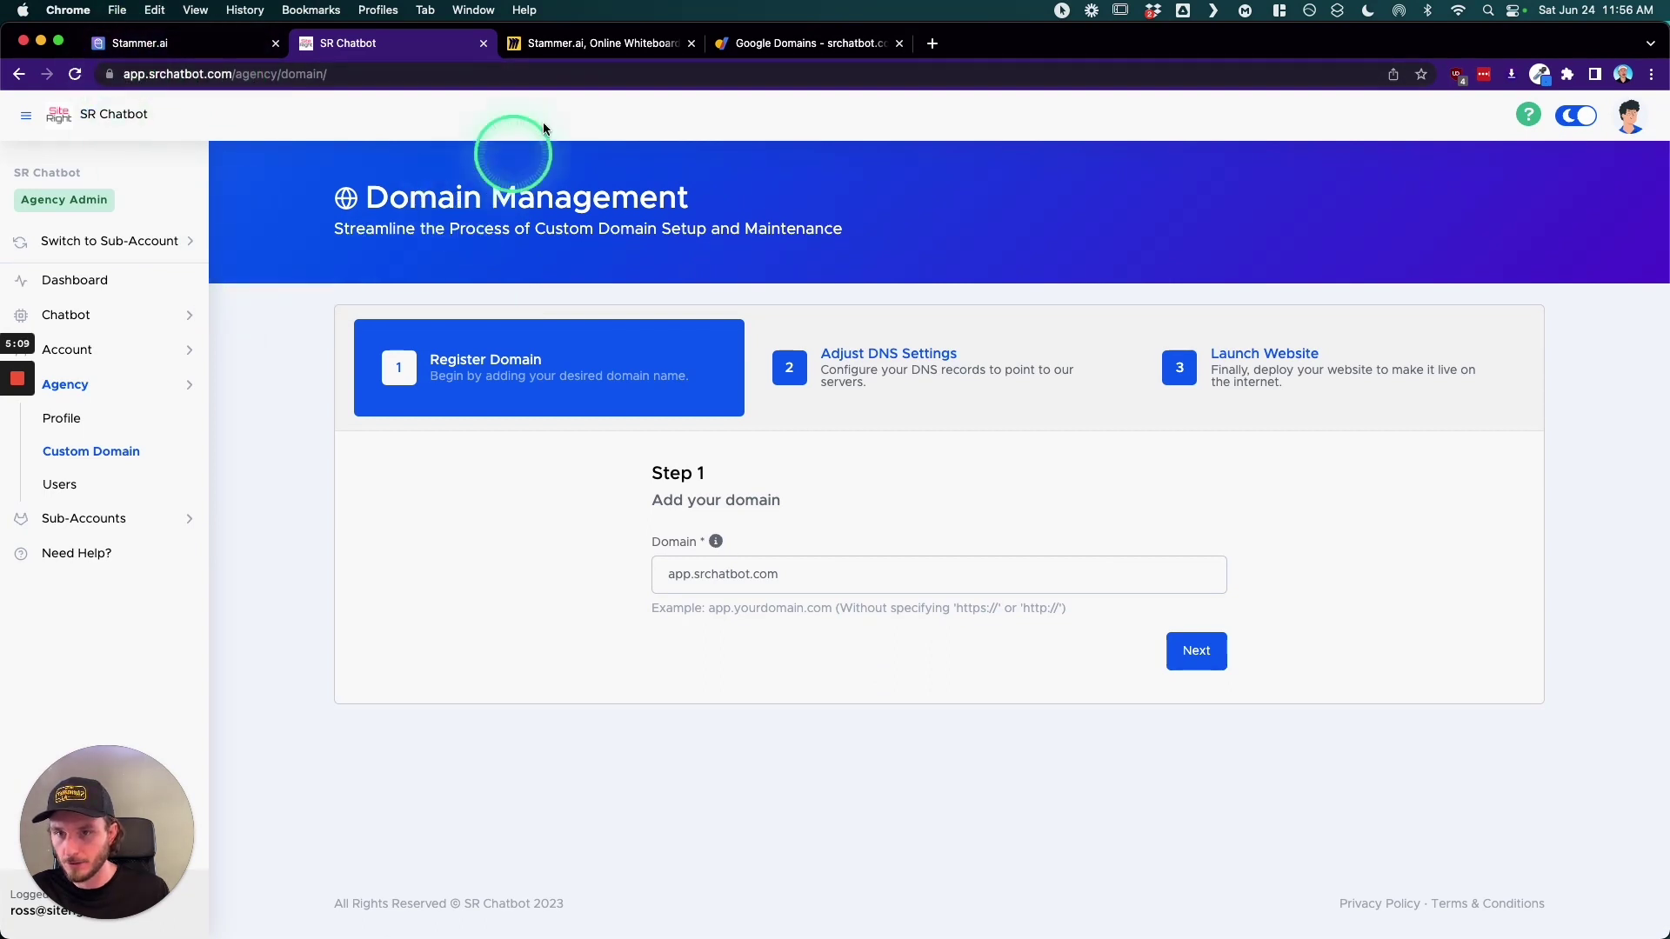
{"action": "left_click_drag", "start_coordinate": [739, 48], "coordinate": [531, 48]}
{"action": "left_click", "coordinate": [353, 43]}
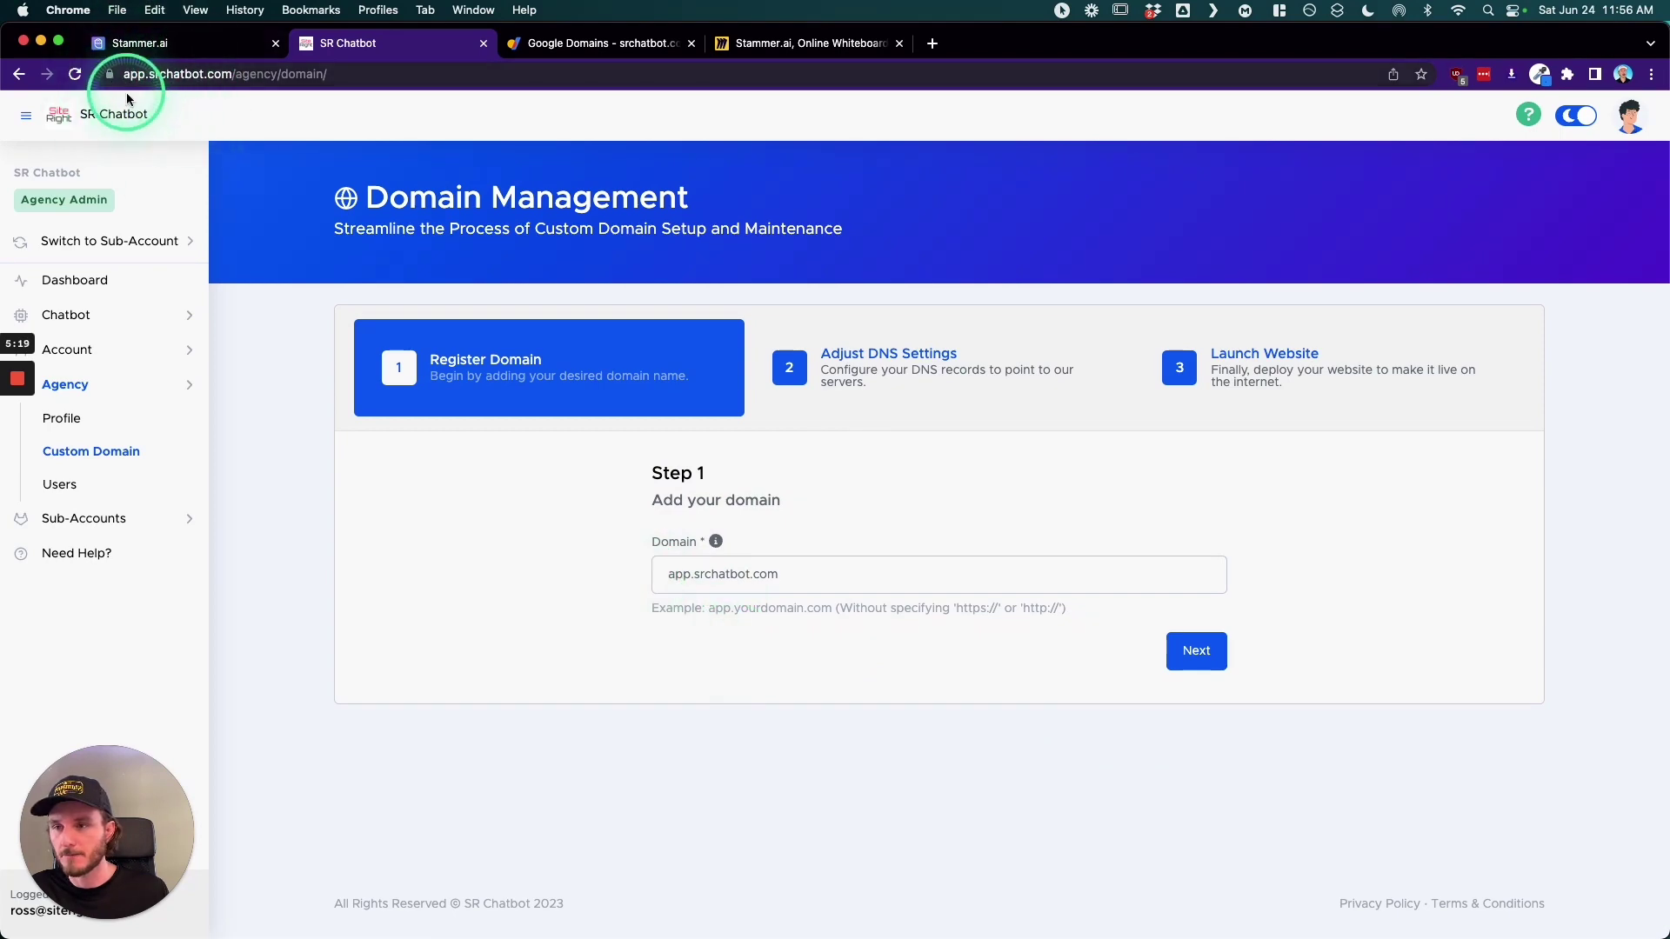
- Submit the domain and select the A-record IP 165.227.242.156 in the DNS instructions
{"action": "left_click", "coordinate": [1199, 654]}
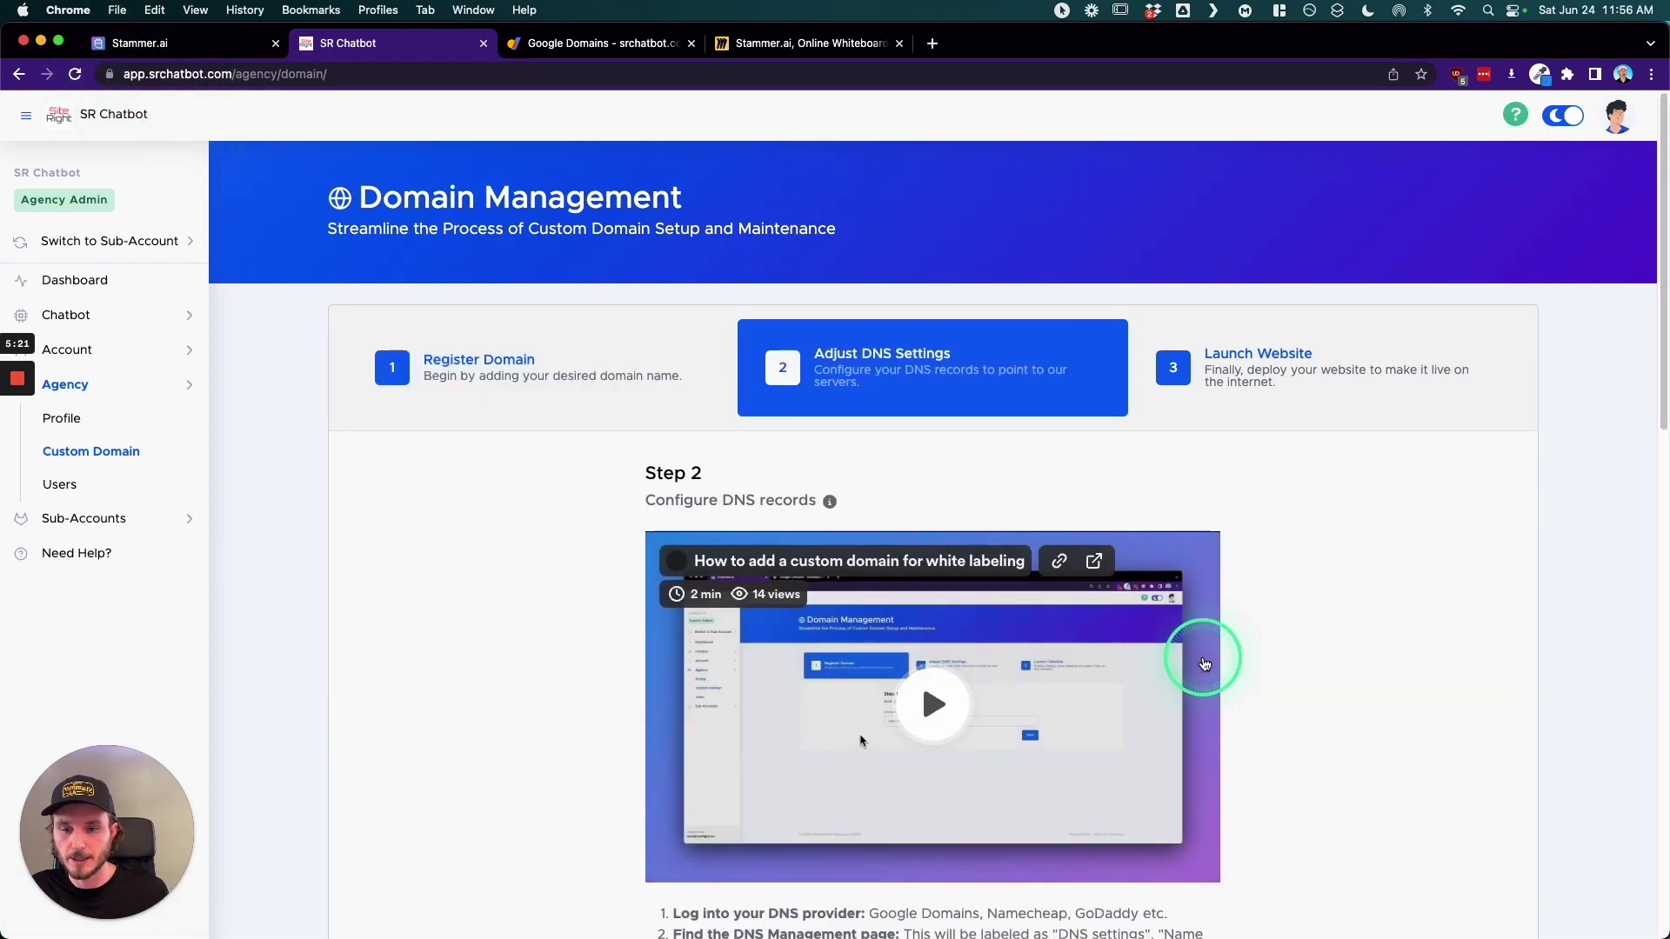
{"action": "scroll", "coordinate": [576, 520], "scroll_direction": "down", "scroll_amount": 1}
{"action": "scroll", "coordinate": [922, 261], "scroll_direction": "down", "scroll_amount": 9}
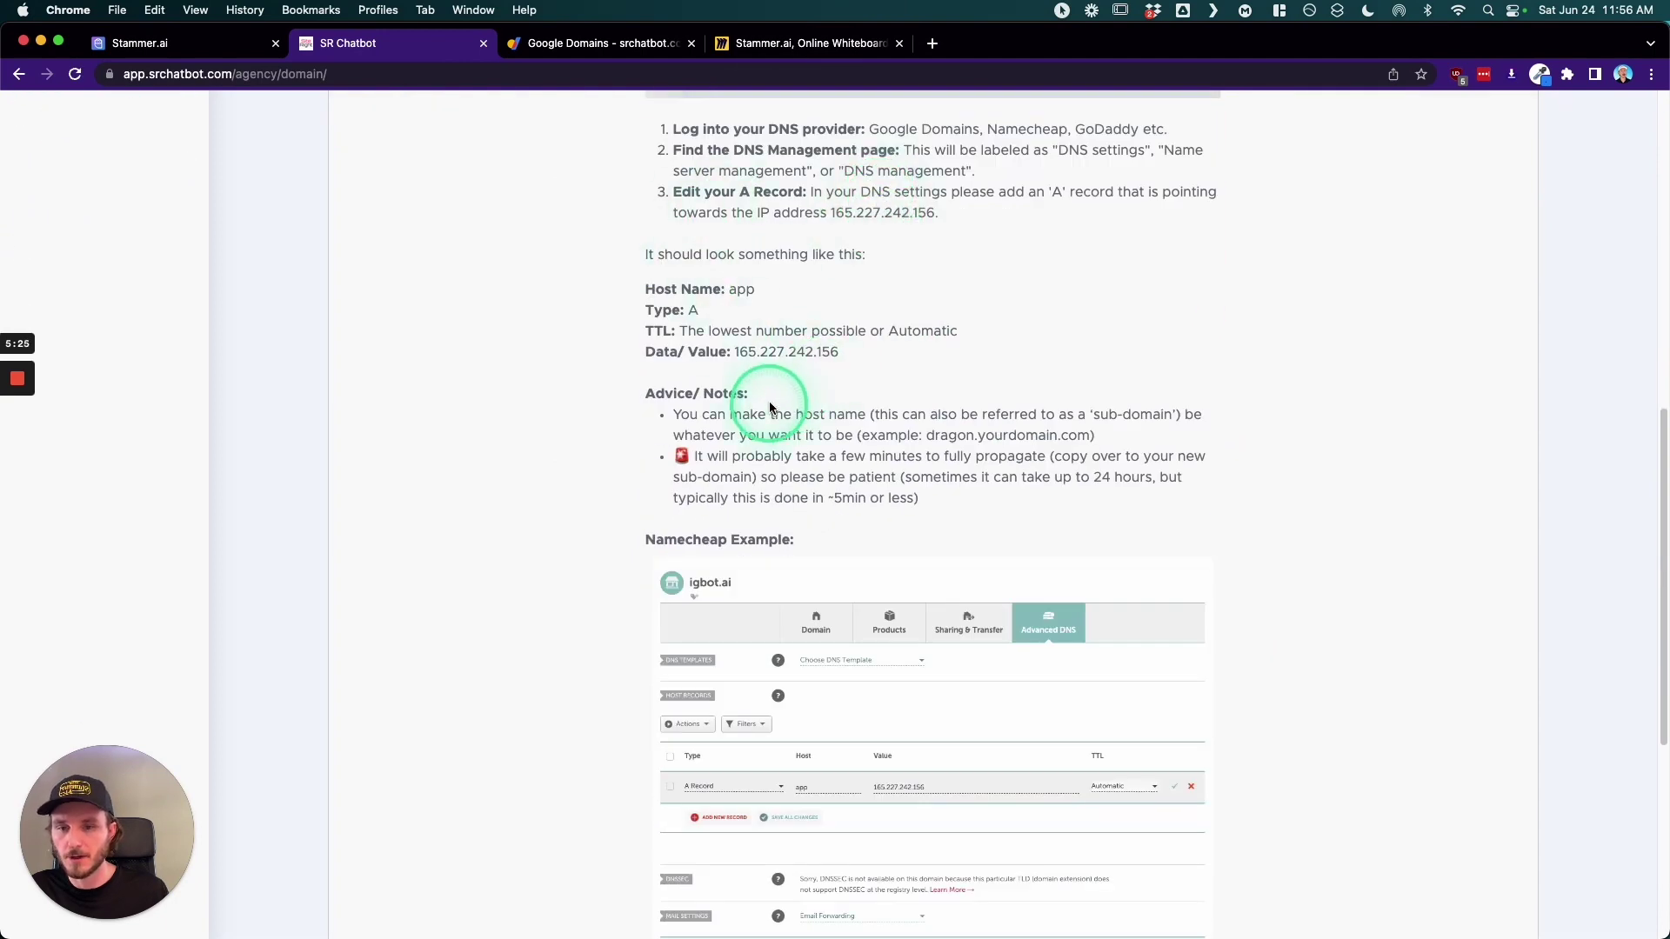
{"action": "scroll", "coordinate": [769, 402], "scroll_direction": "up", "scroll_amount": 2}
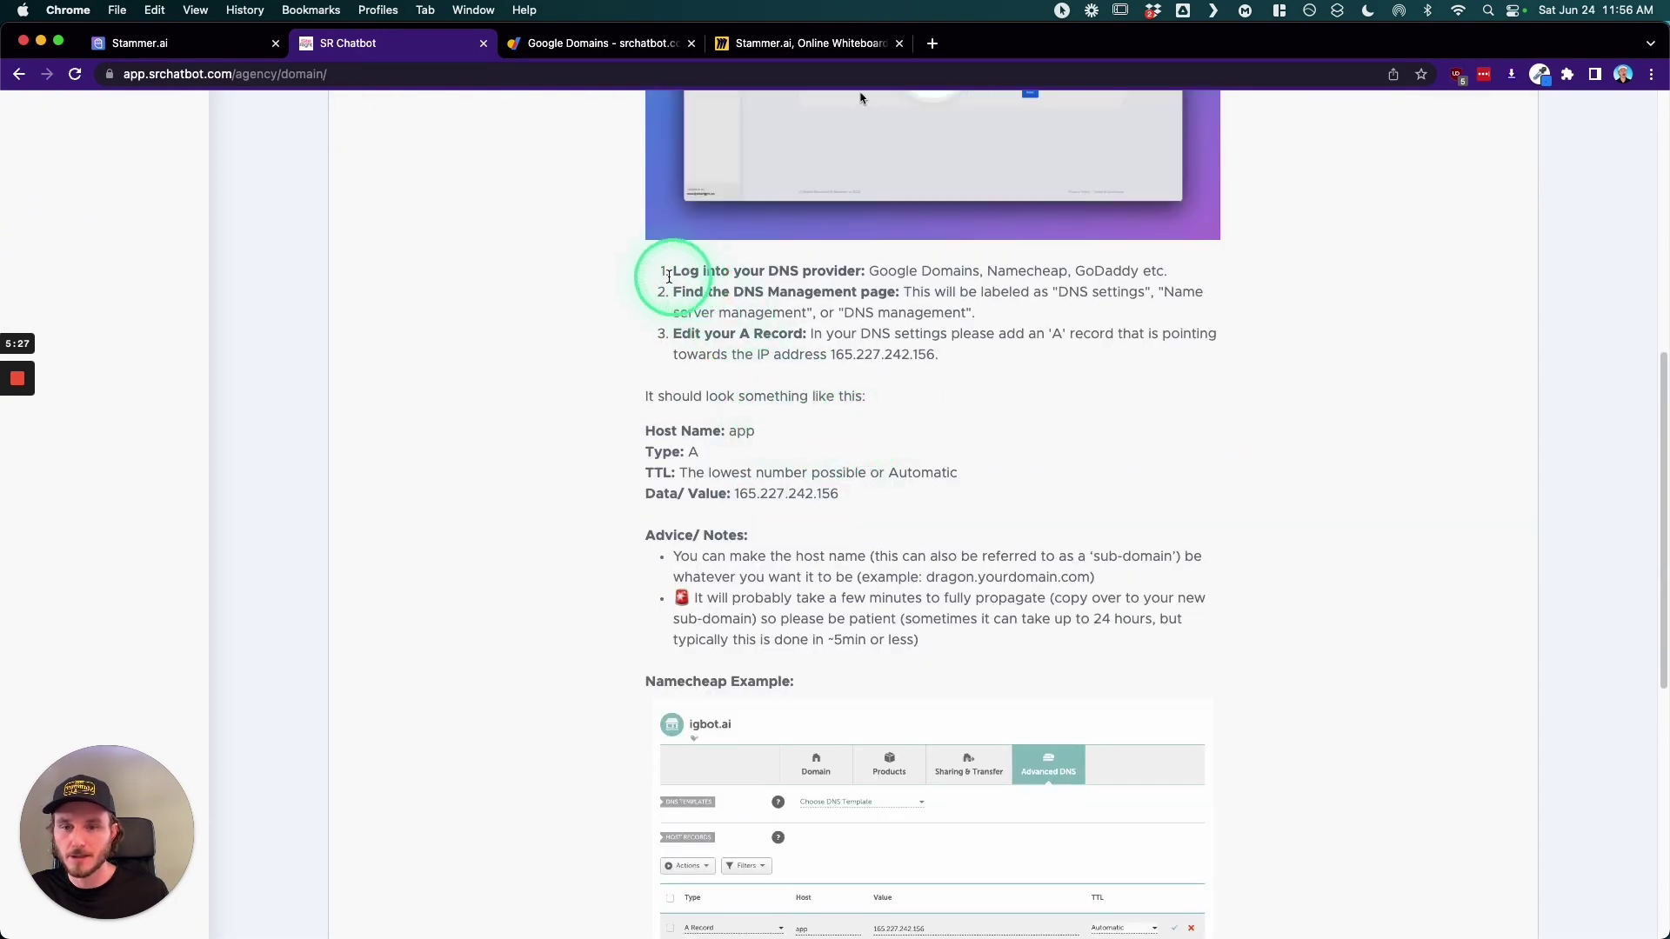
{"action": "left_click_drag", "start_coordinate": [668, 271], "coordinate": [957, 356]}
{"action": "left_click", "coordinate": [889, 398]}
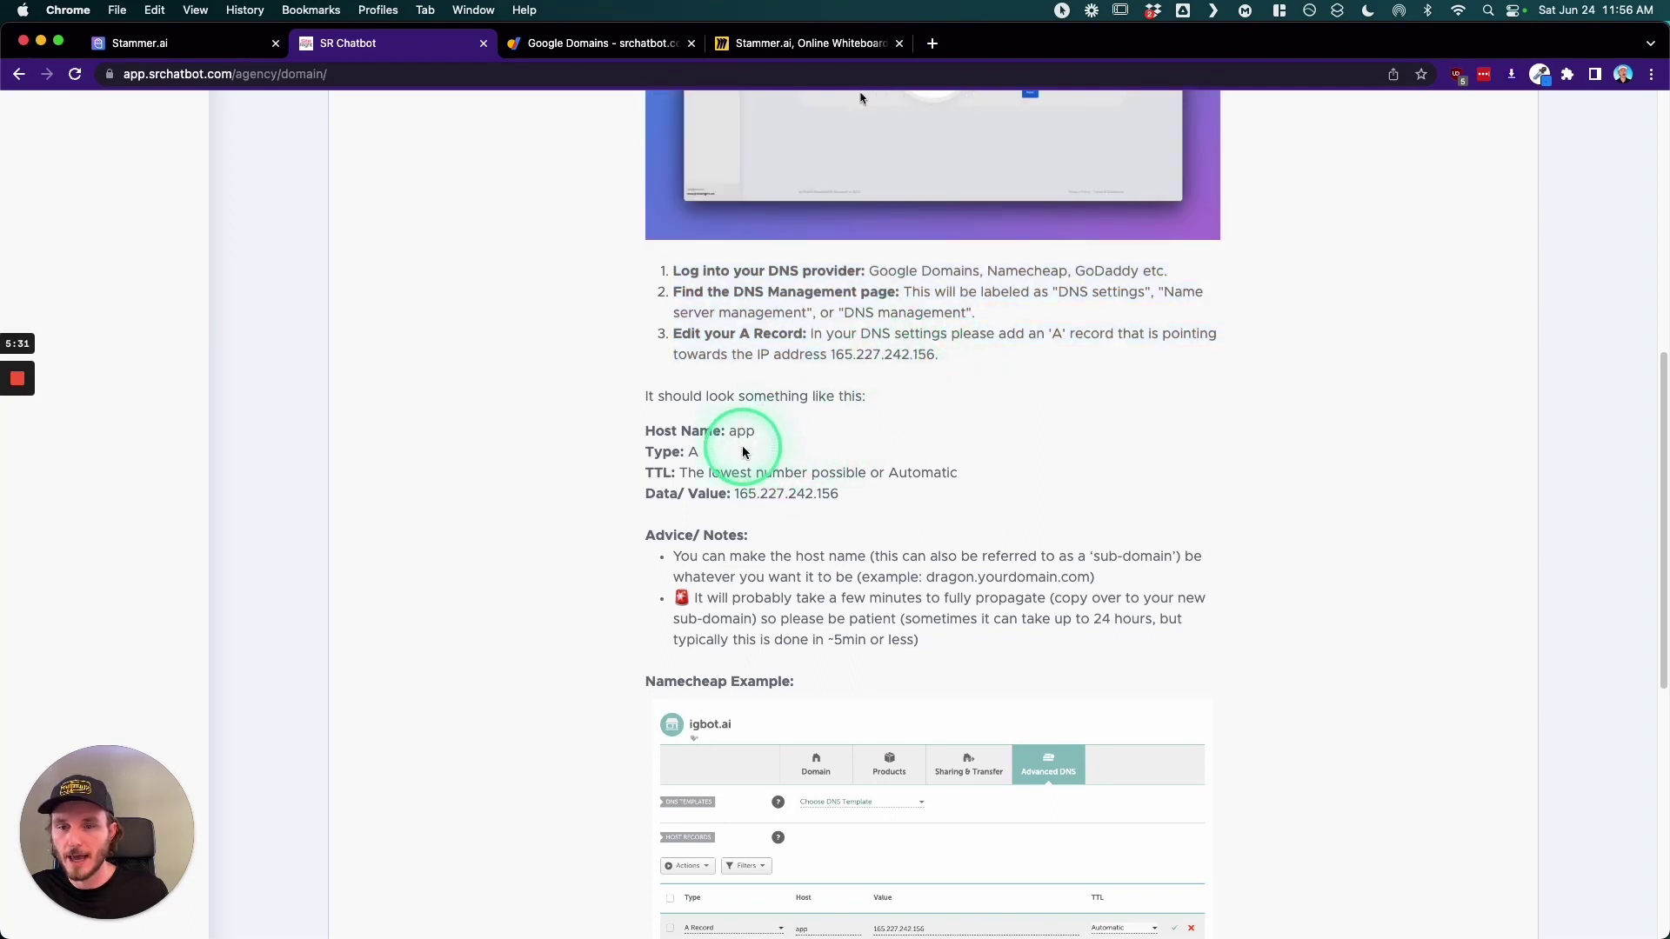
{"action": "left_click", "coordinate": [830, 354]}
{"action": "left_click_drag", "start_coordinate": [830, 354], "coordinate": [936, 354]}
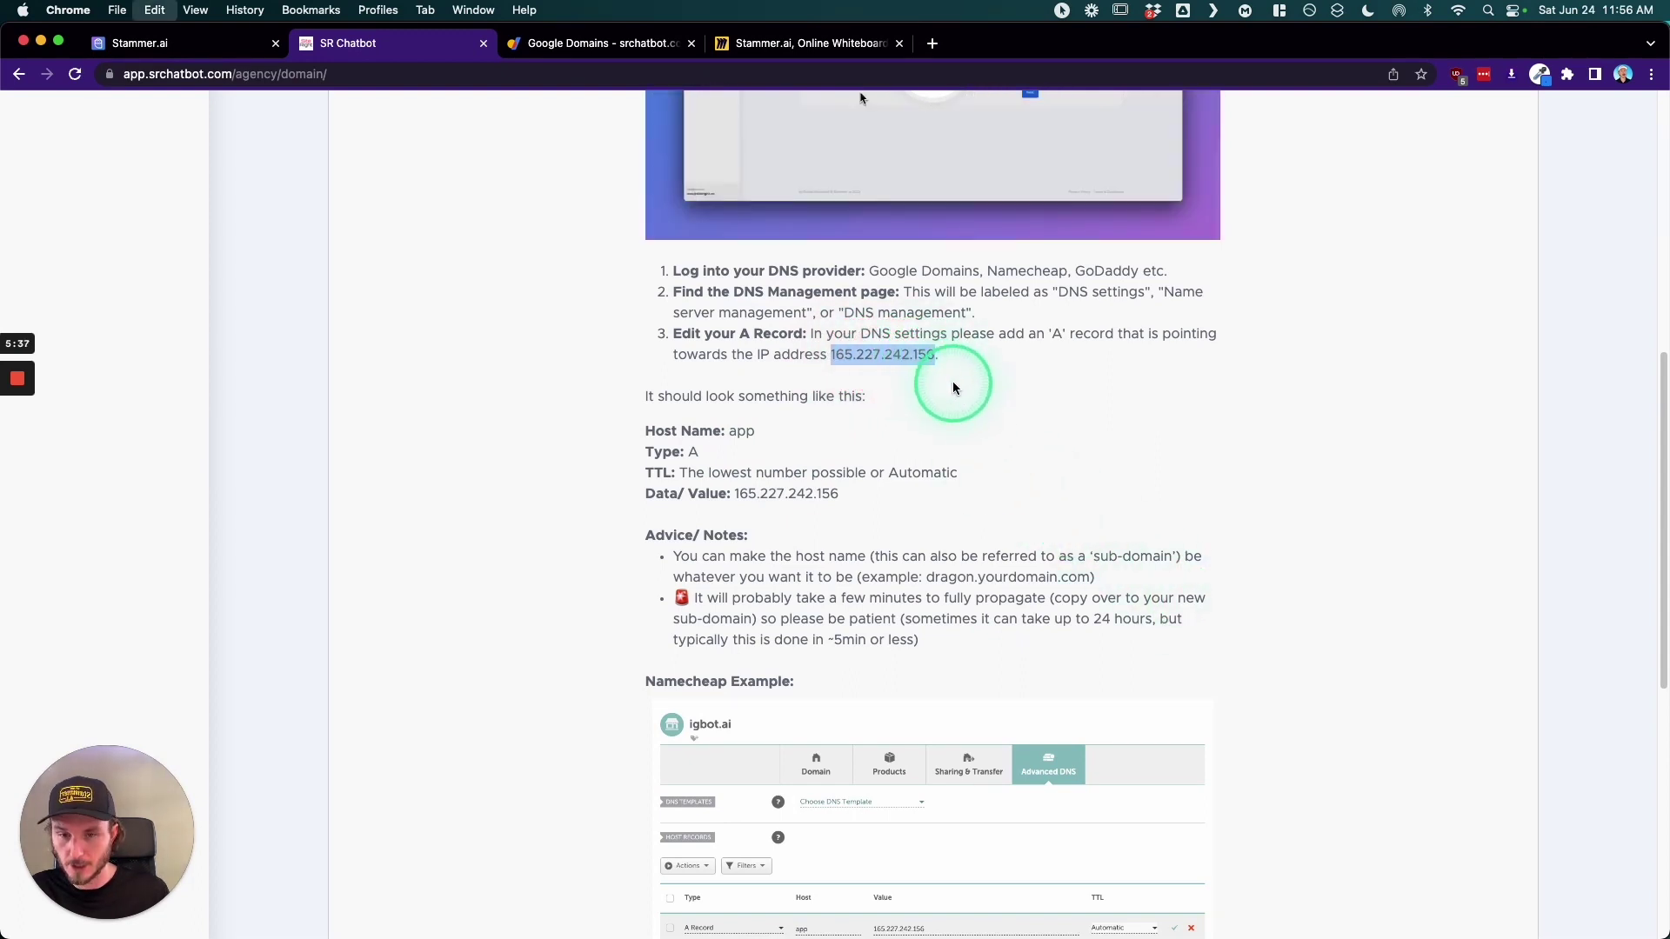
- Compare the DNS instructions with the srchatbot.com overview in Google Domains
{"action": "left_click", "coordinate": [548, 52]}
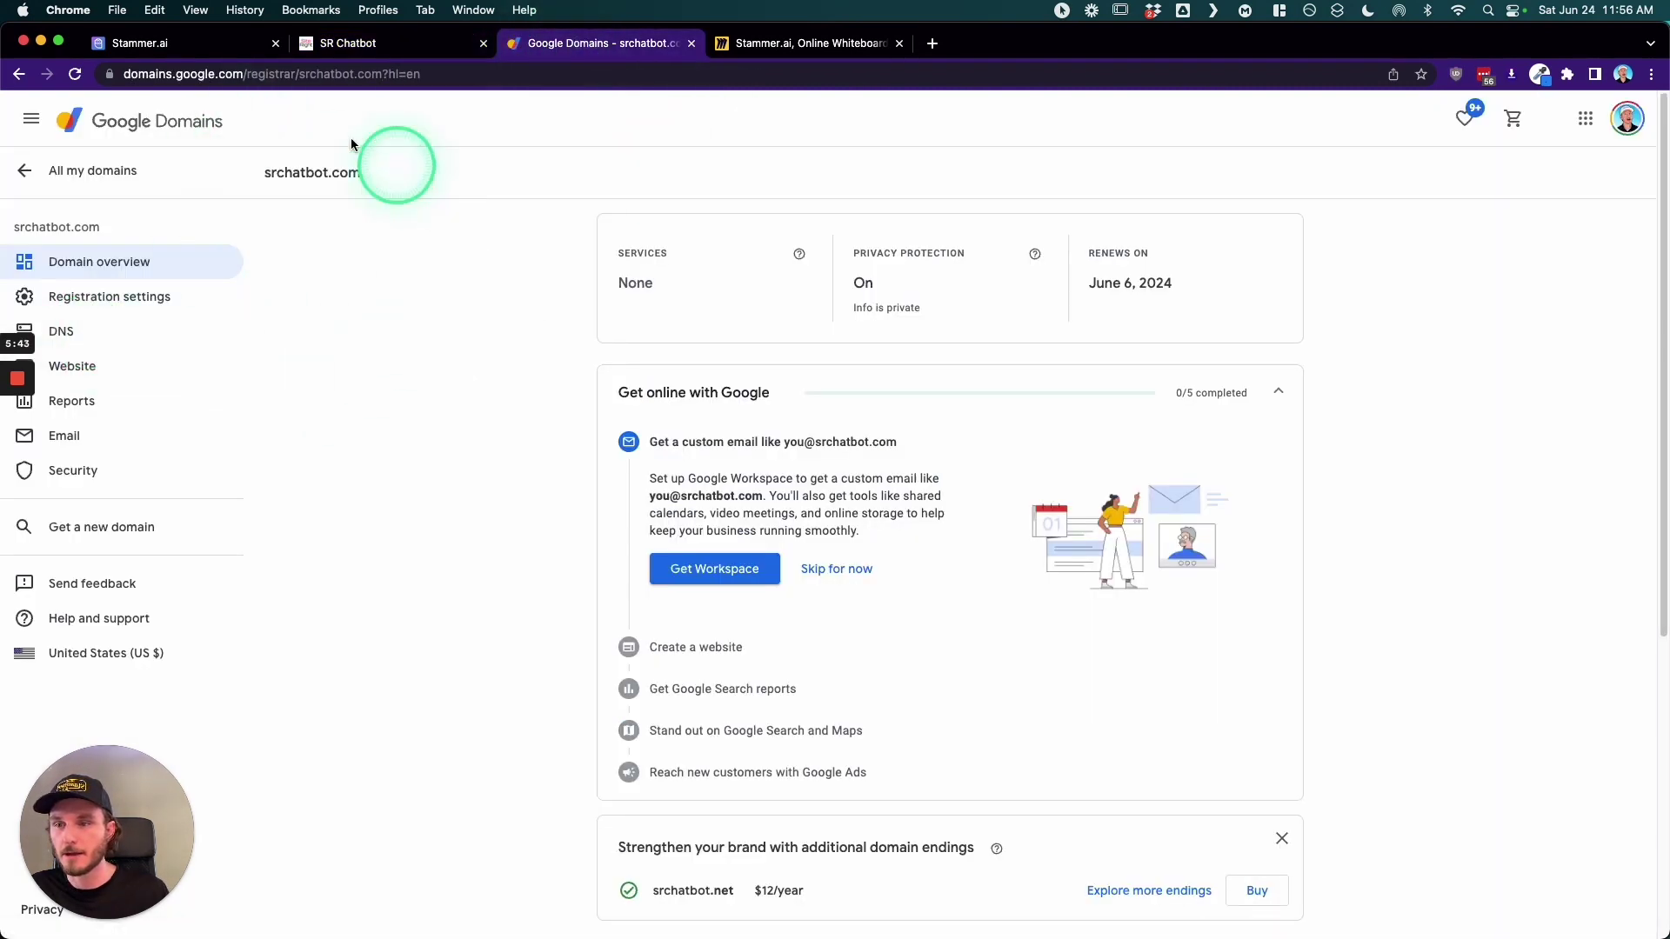
{"action": "left_click", "coordinate": [395, 50]}
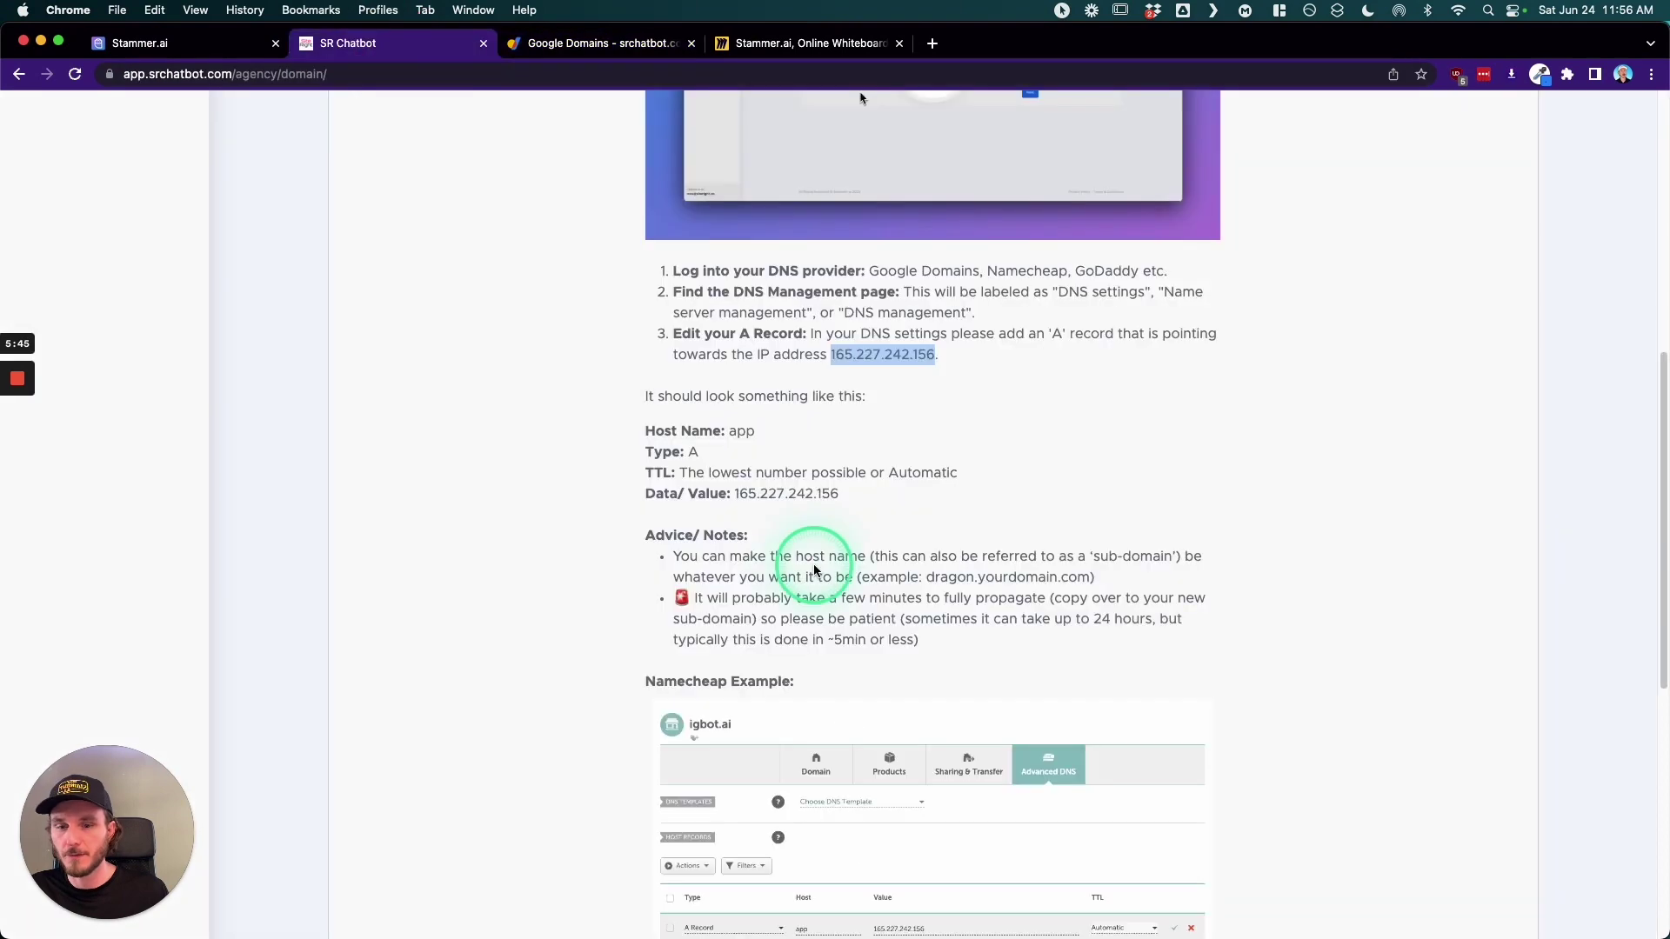
{"action": "scroll", "coordinate": [812, 552], "scroll_direction": "down", "scroll_amount": 5}
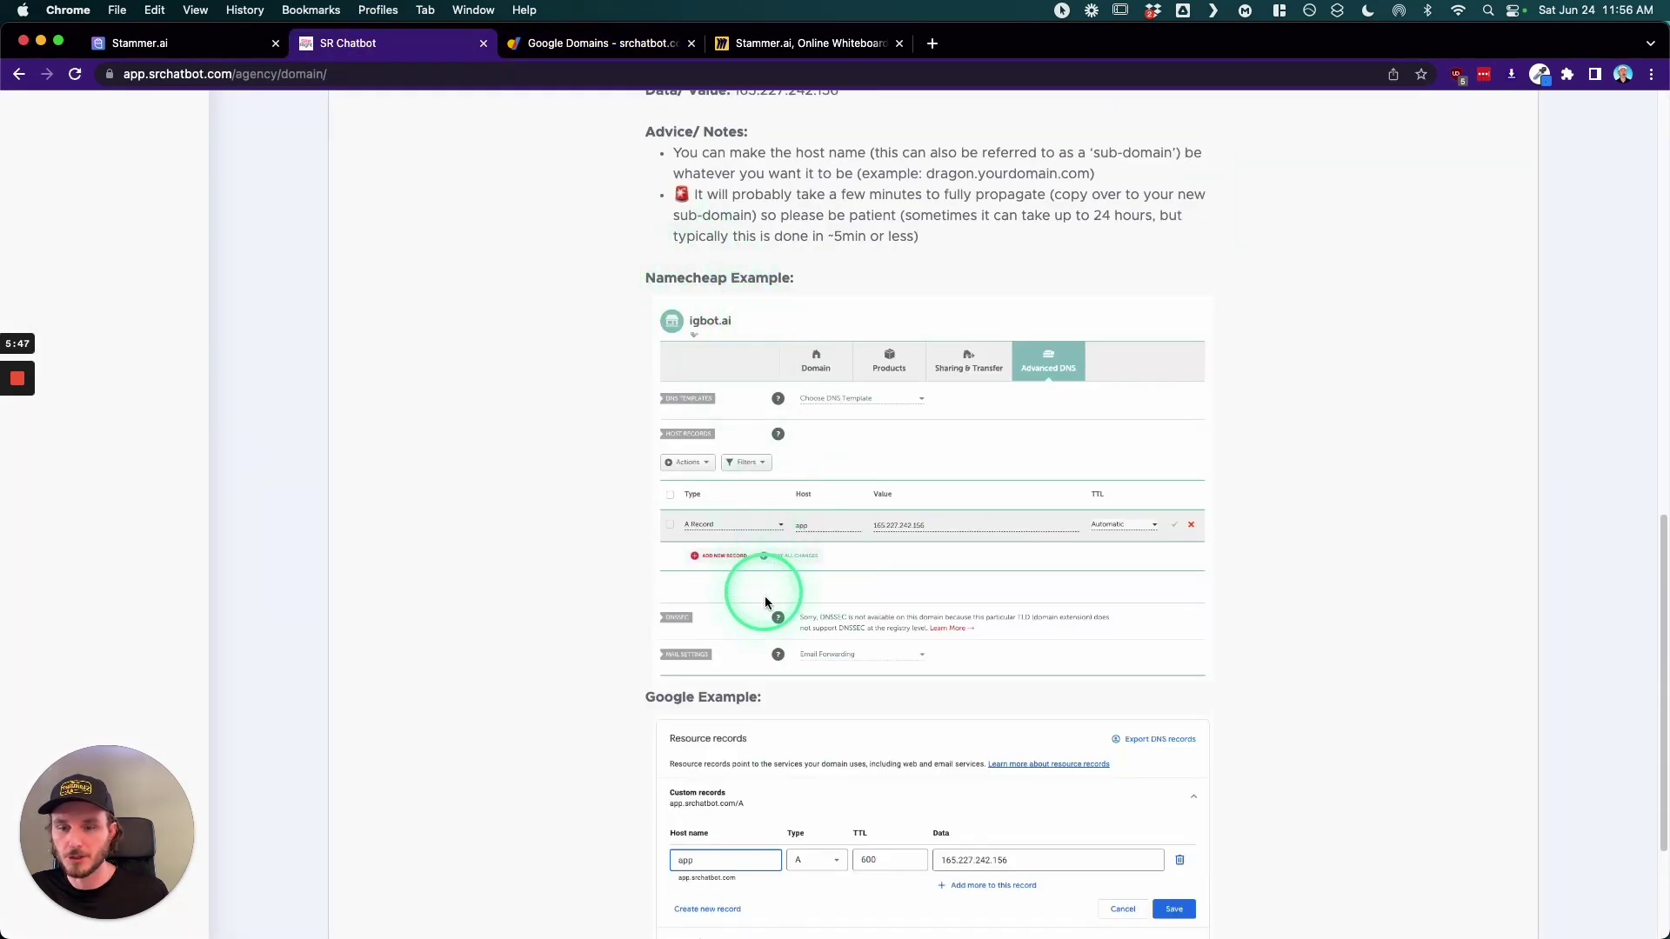
{"action": "scroll", "coordinate": [764, 598], "scroll_direction": "down", "scroll_amount": 3}
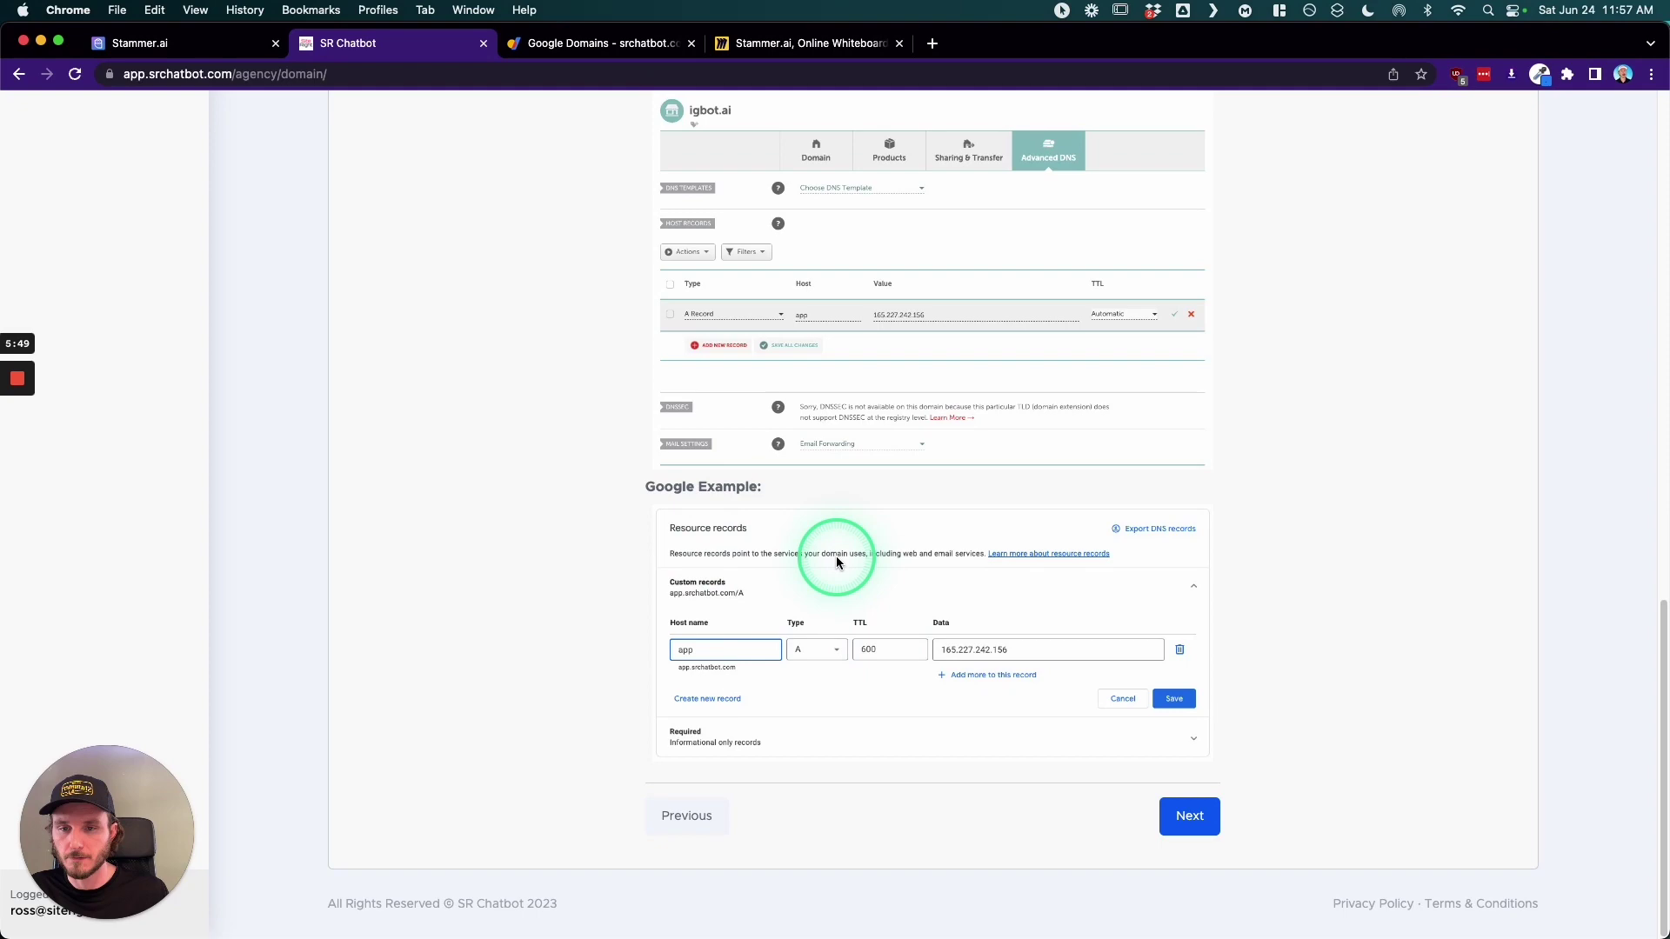
{"action": "scroll", "coordinate": [839, 561], "scroll_direction": "up", "scroll_amount": 5}
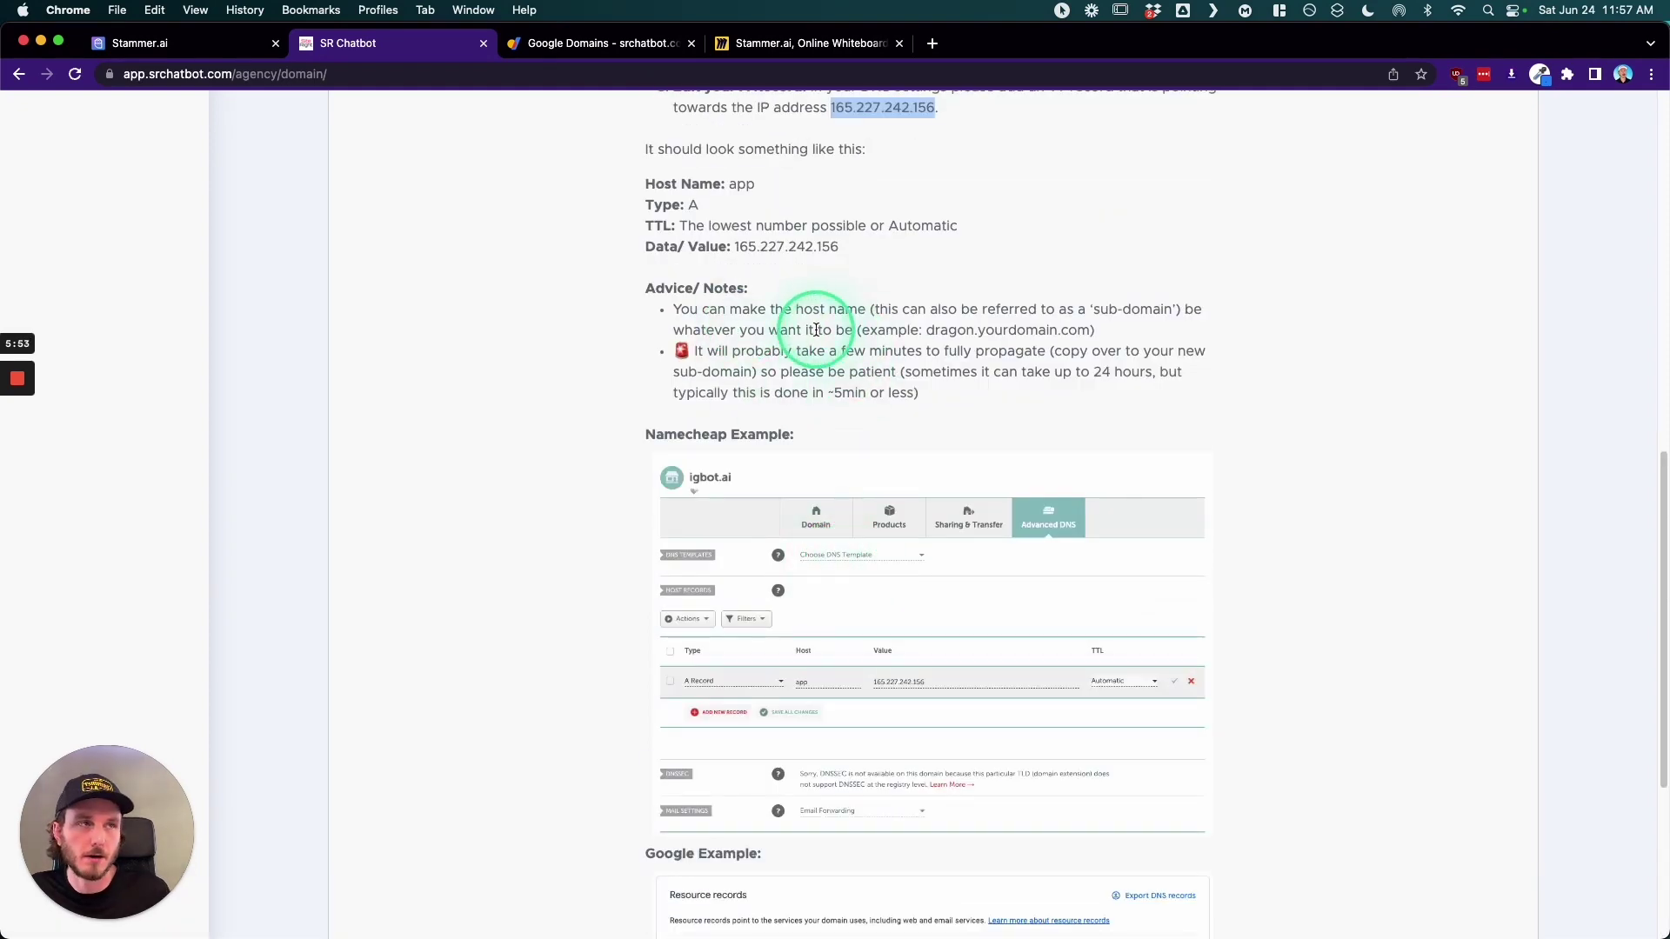
{"action": "left_click", "coordinate": [573, 54]}
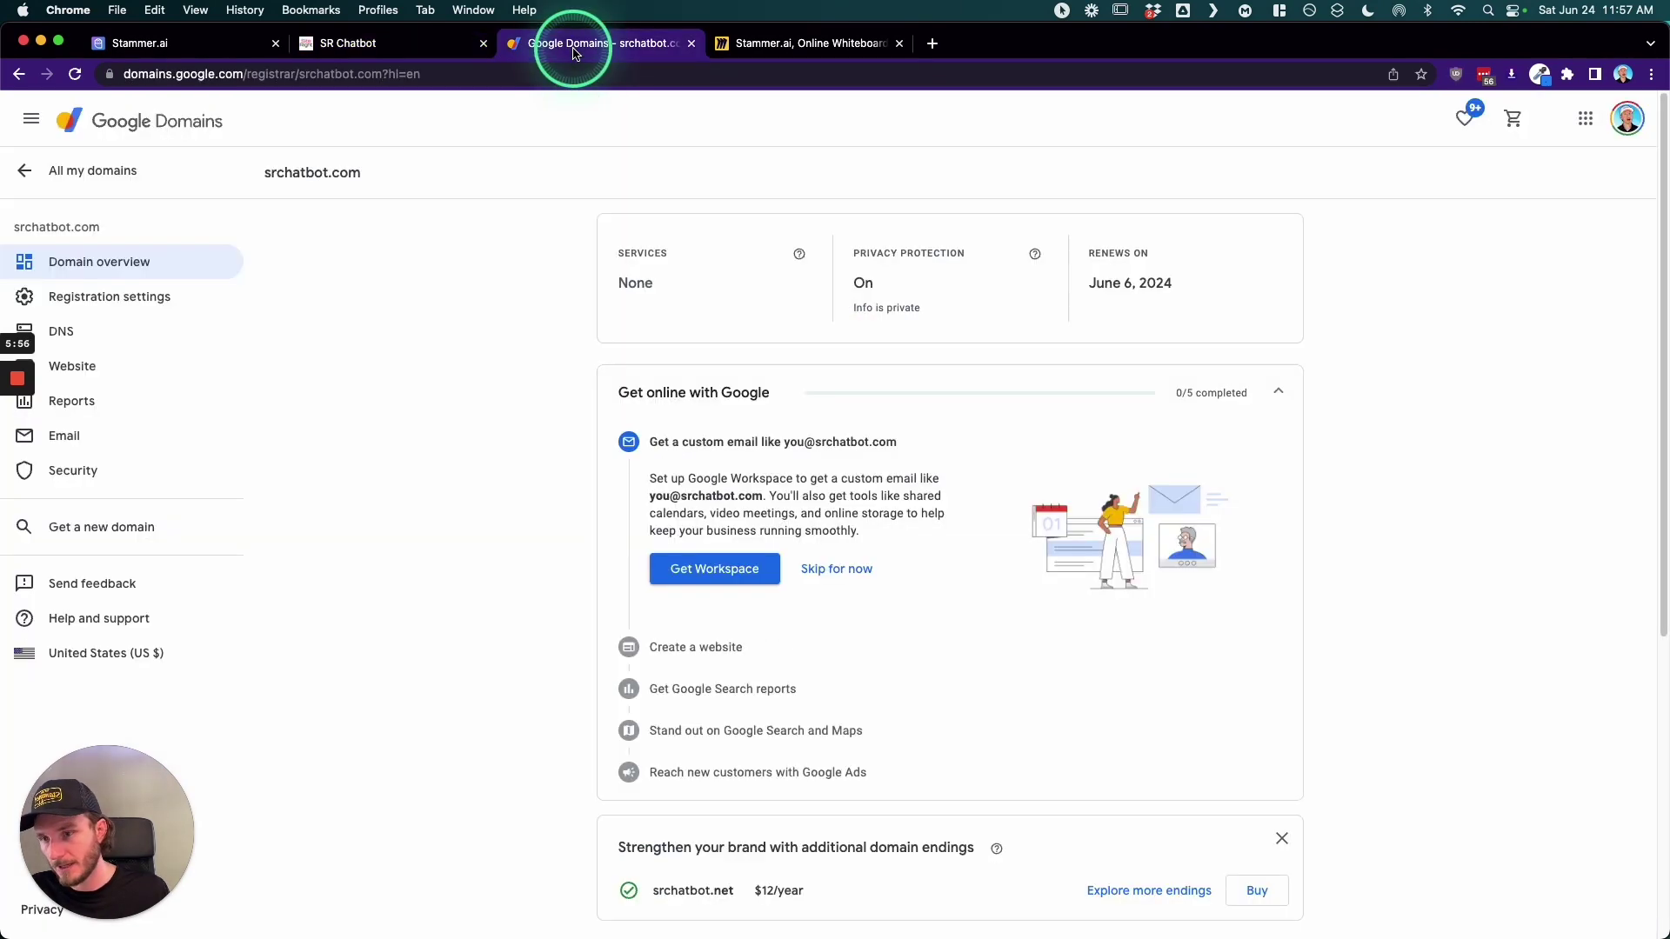
- Verify the srchatbot.com custom A record for app points to 165.227.242.156
{"action": "left_click", "coordinate": [62, 337]}
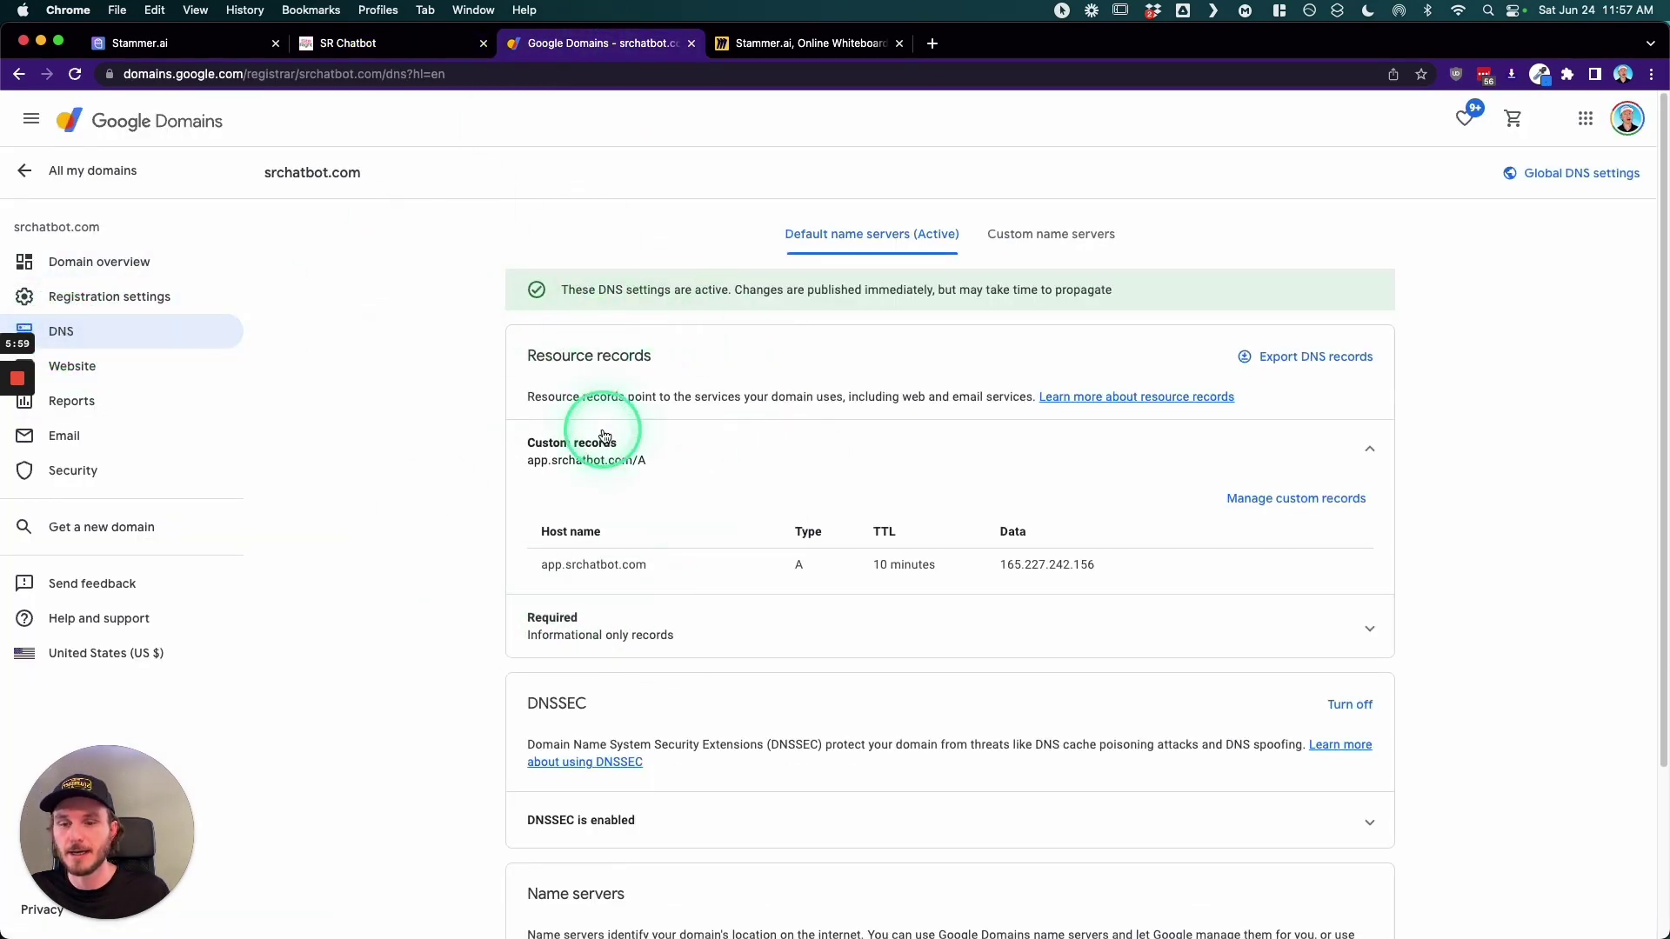
{"action": "scroll", "coordinate": [604, 435], "scroll_direction": "down", "scroll_amount": 1}
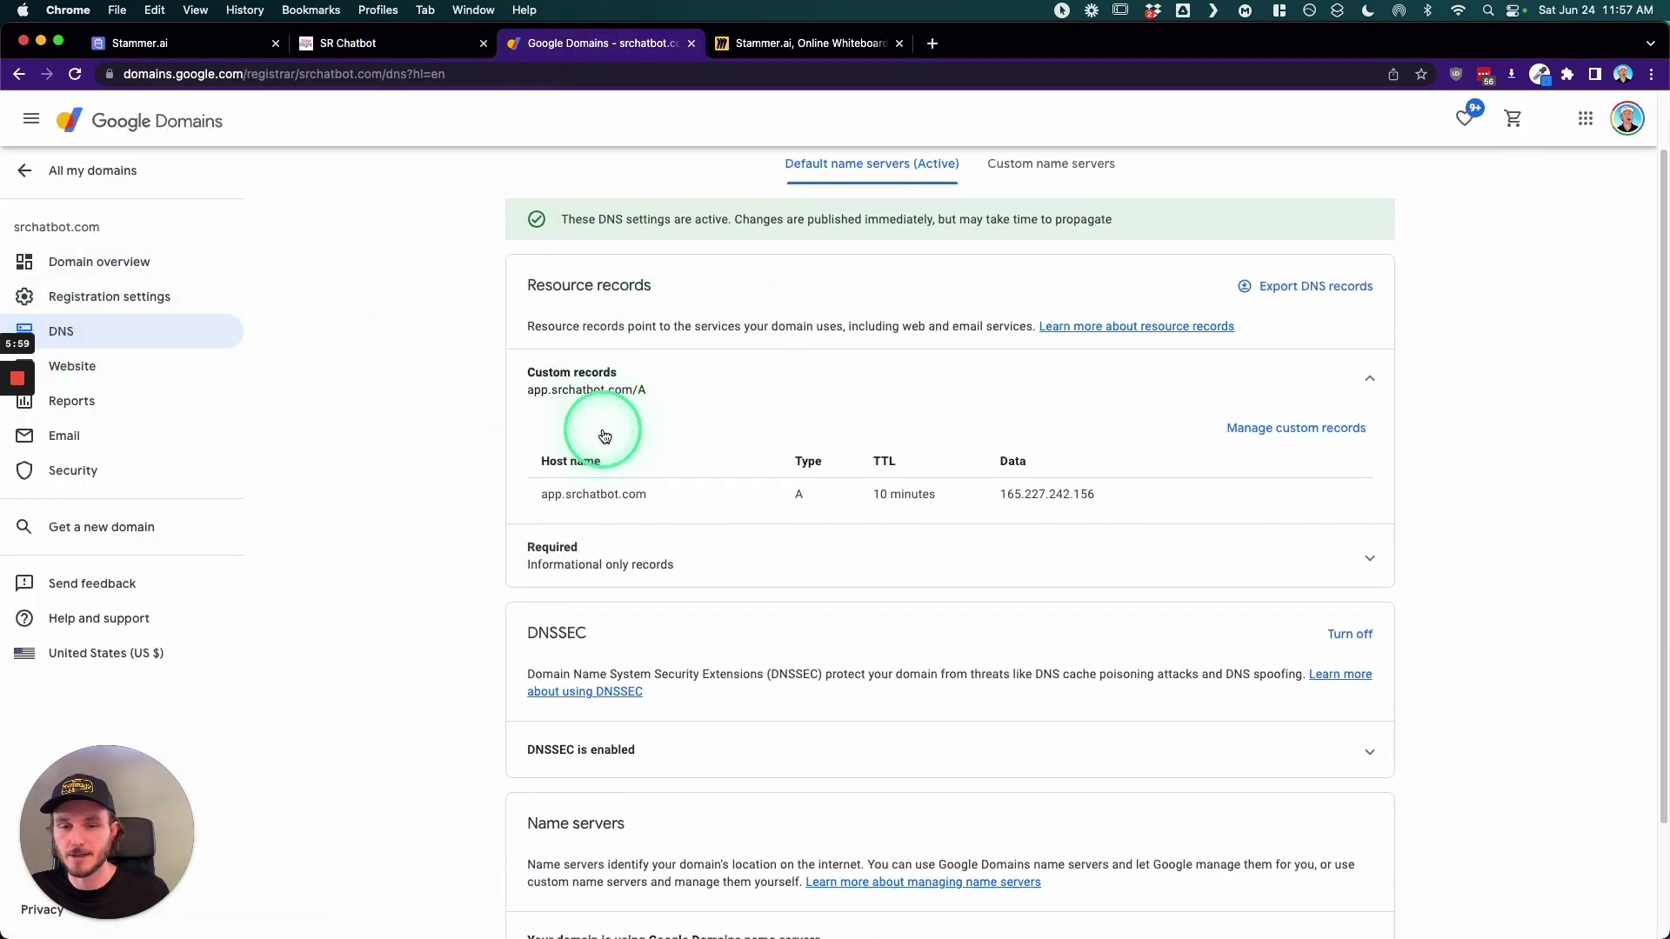
{"action": "left_click", "coordinate": [1297, 439]}
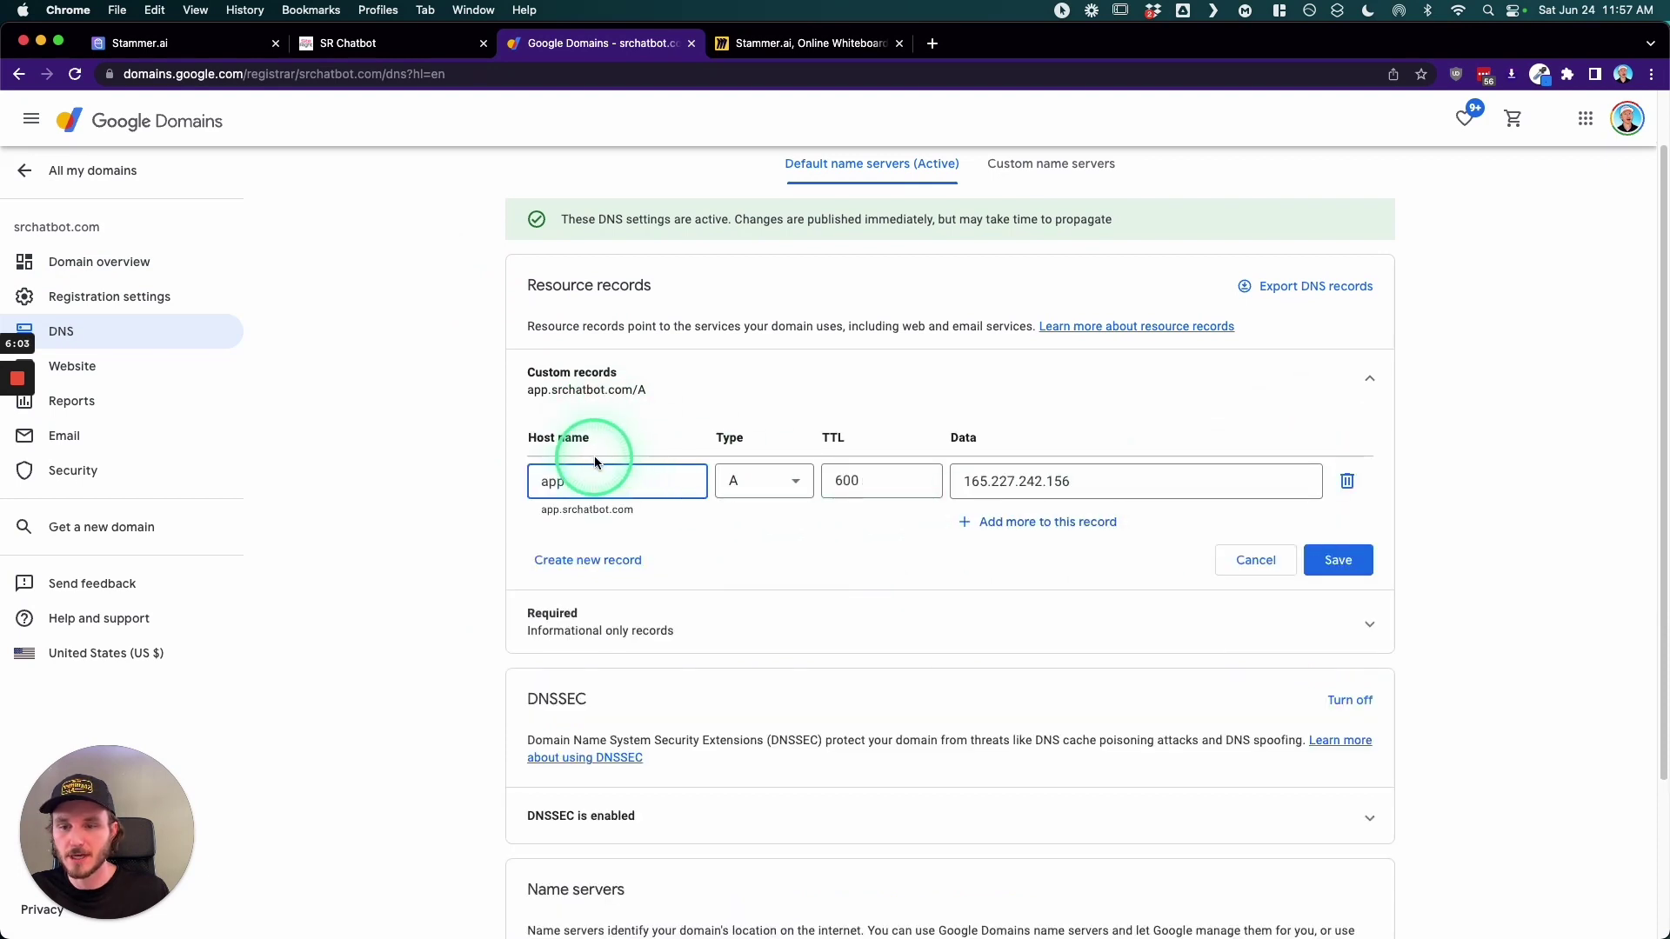
{"action": "scroll", "coordinate": [593, 455], "scroll_direction": "down", "scroll_amount": 1}
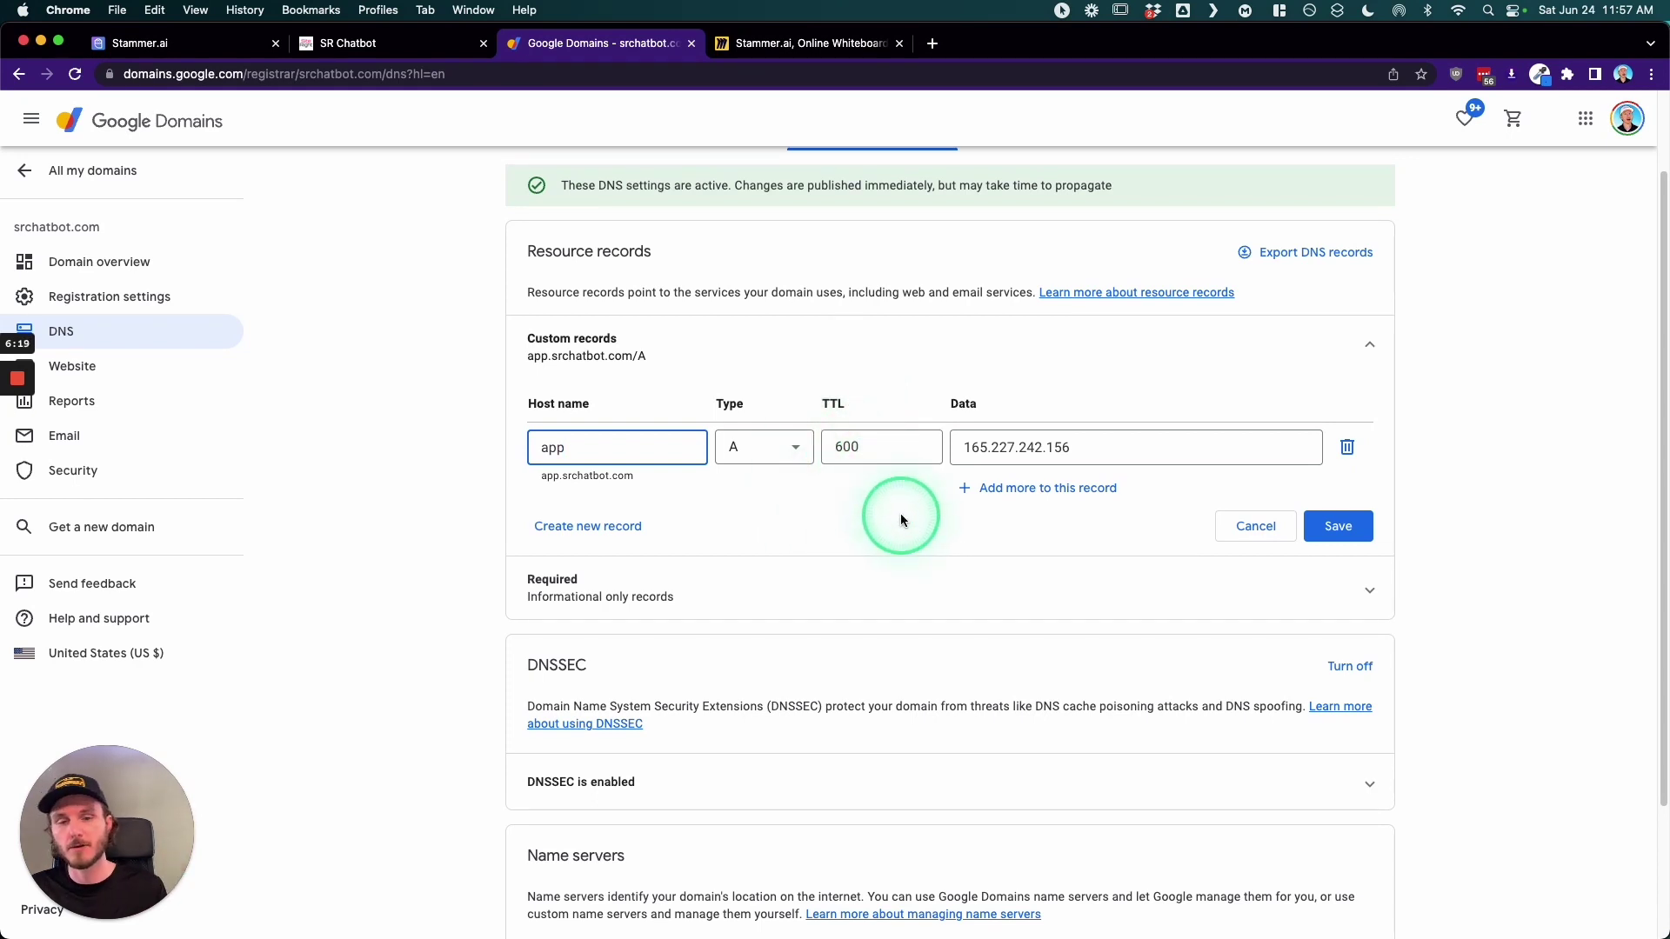
{"action": "left_click_drag", "start_coordinate": [1108, 449], "coordinate": [1093, 410]}
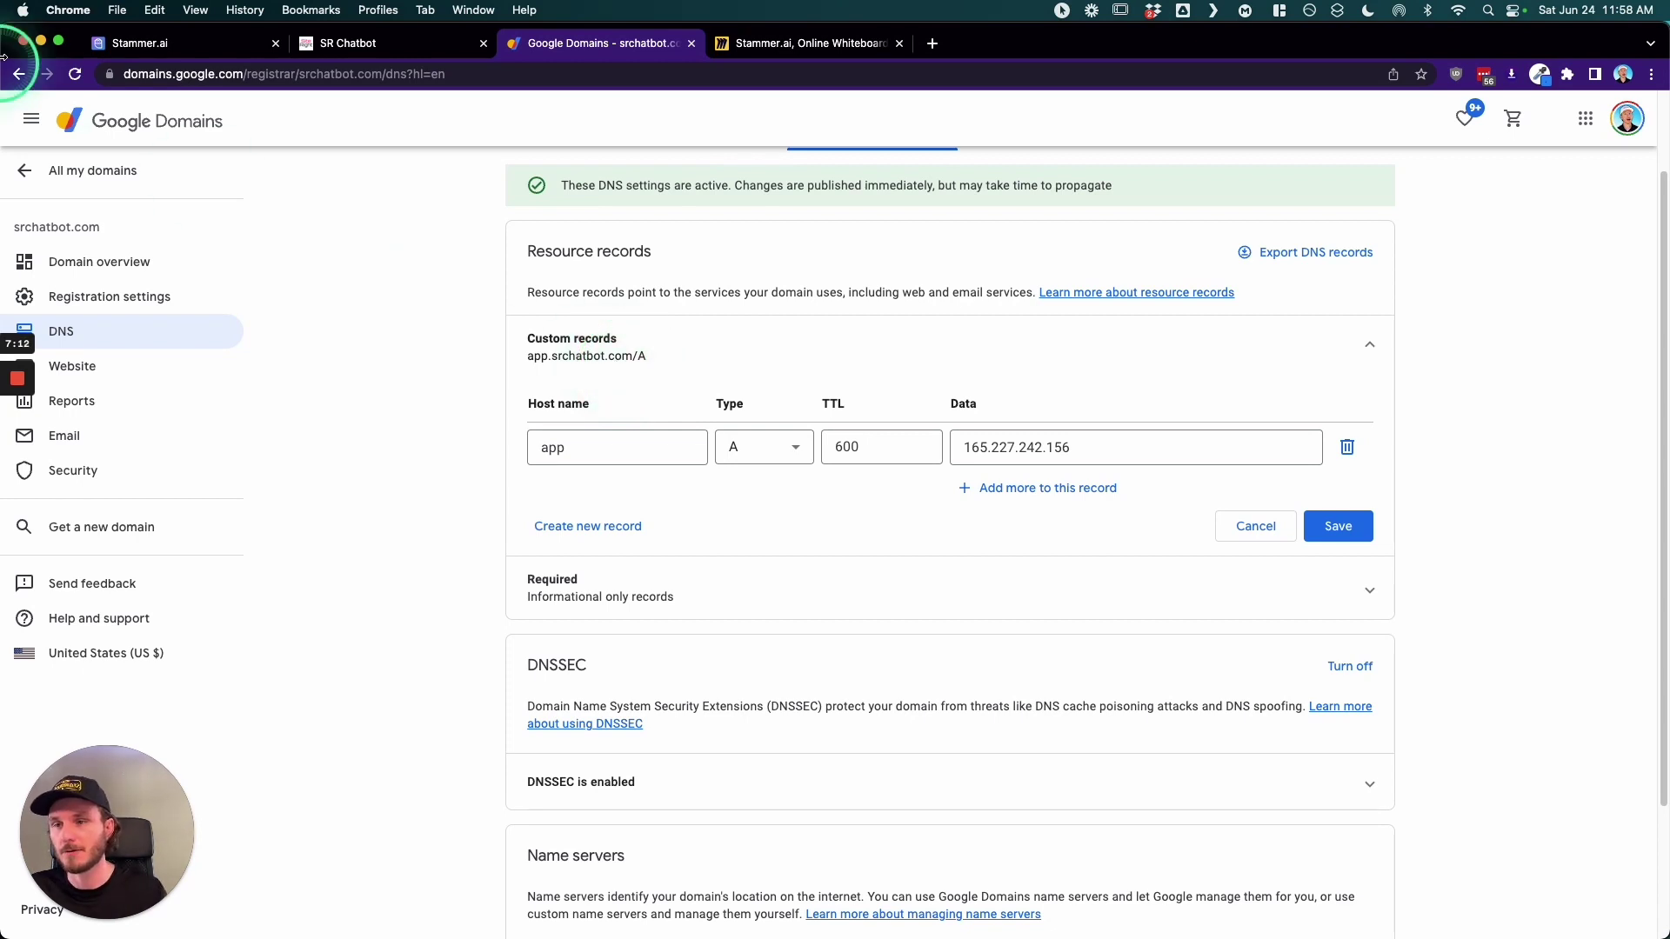
{"action": "left_click", "coordinate": [149, 43]}
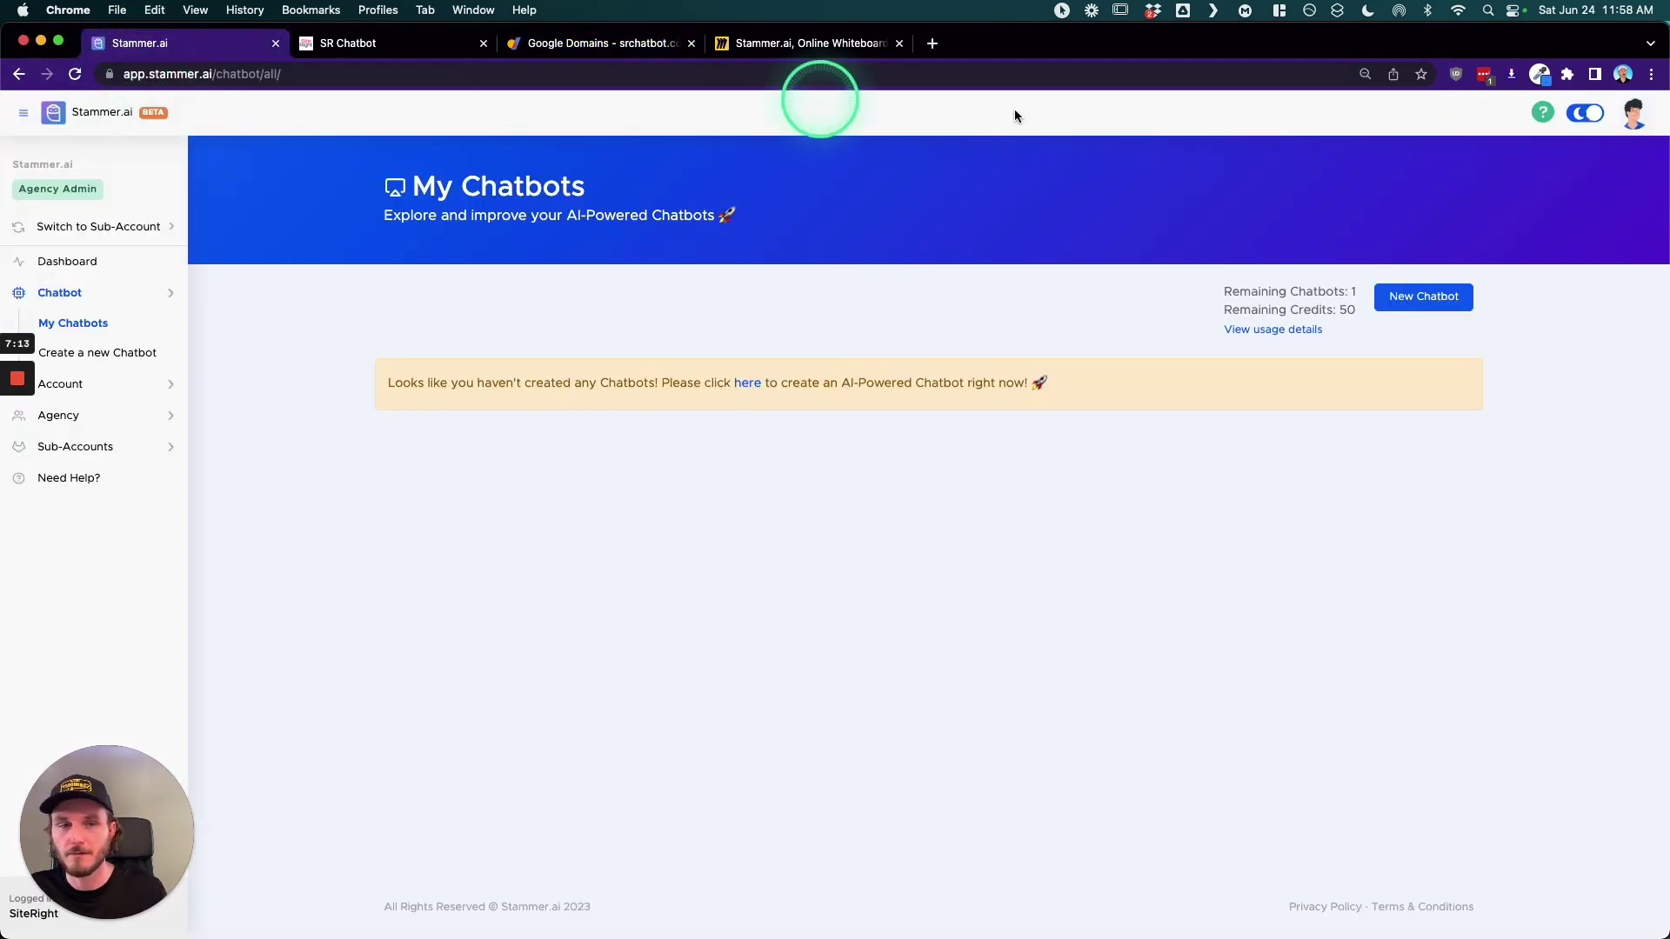
- Go from the support page through Dashboard to the agency's Custom Domain page, step 1
{"action": "left_click", "coordinate": [1544, 113]}
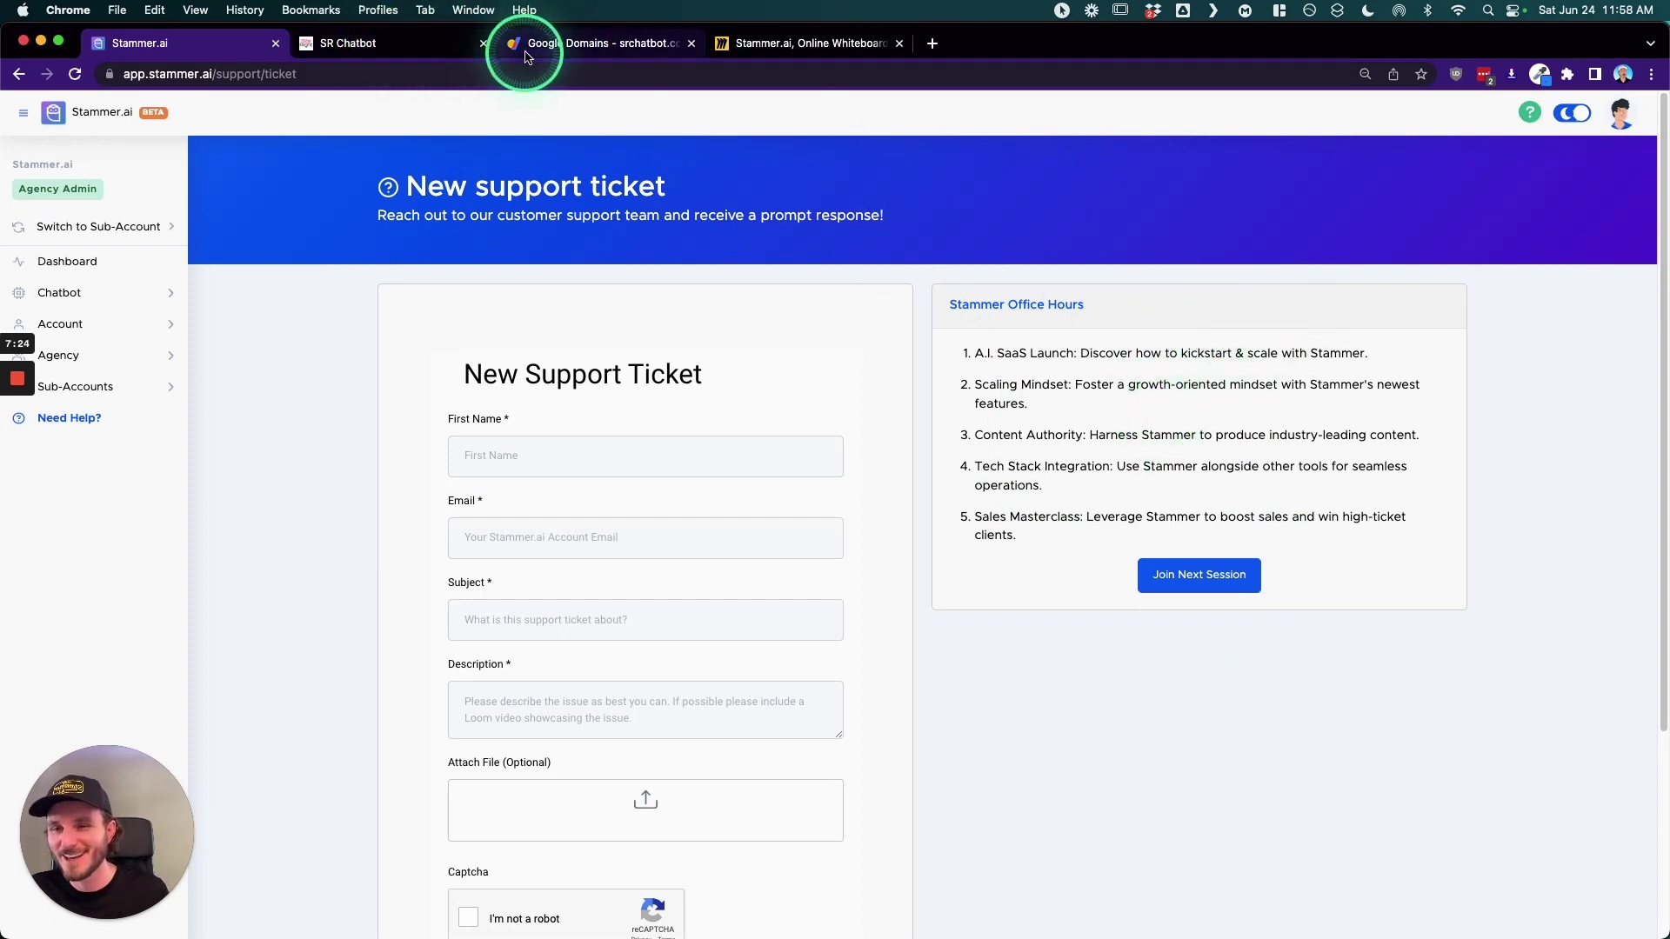
{"action": "left_click", "coordinate": [62, 327]}
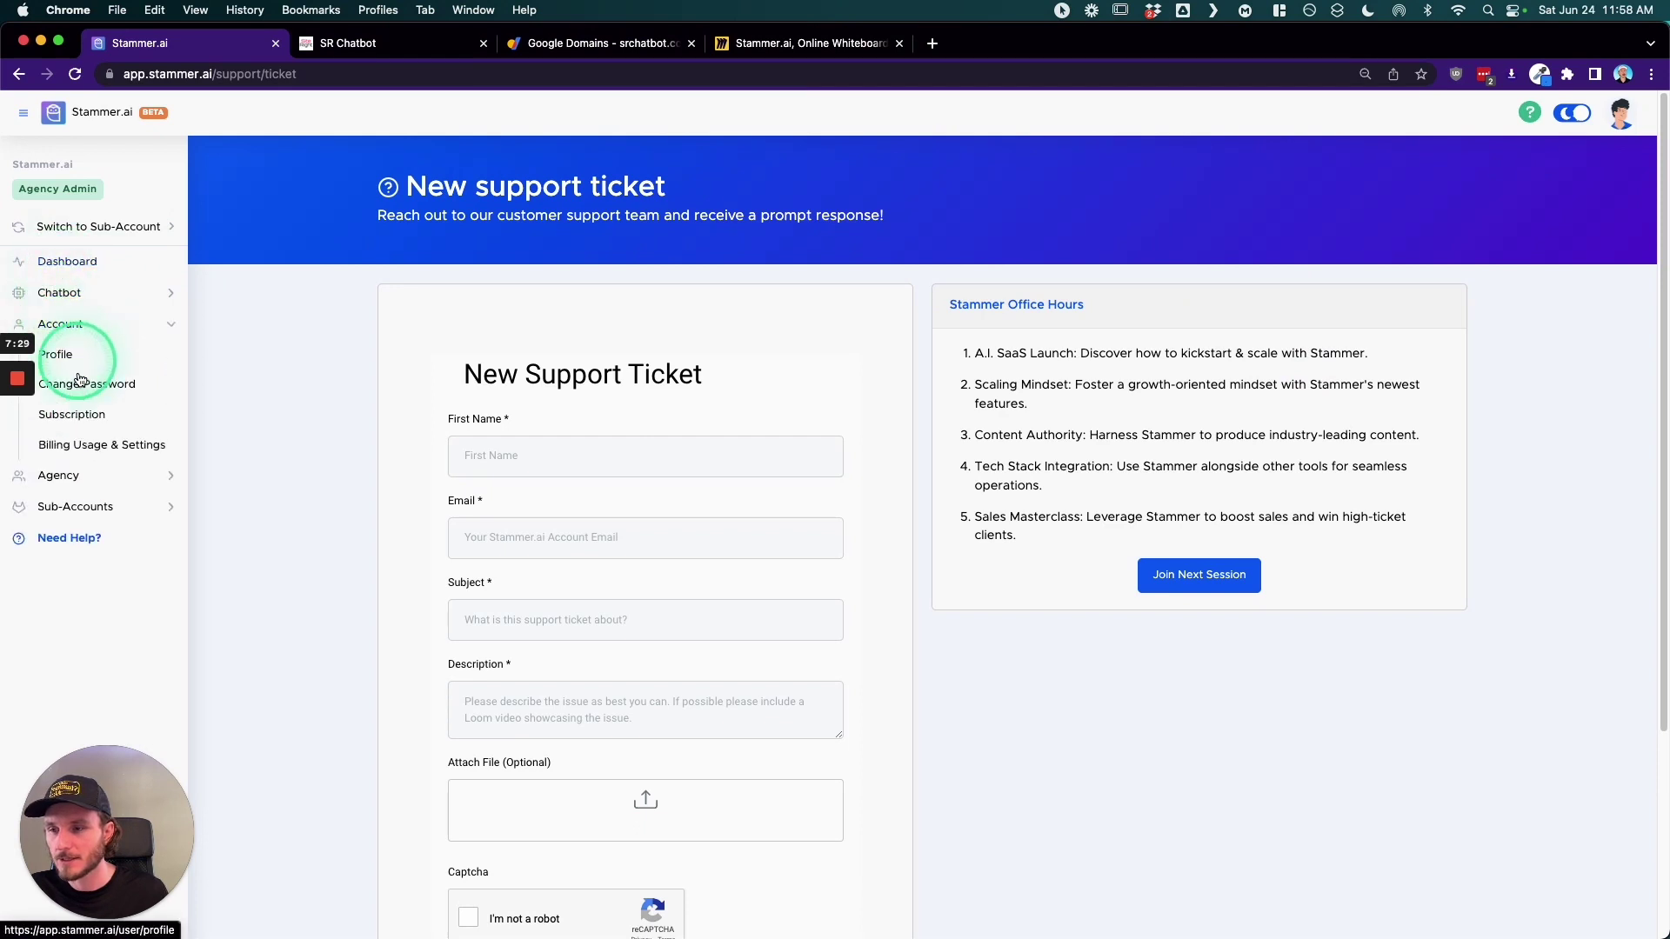
{"action": "left_click", "coordinate": [61, 261]}
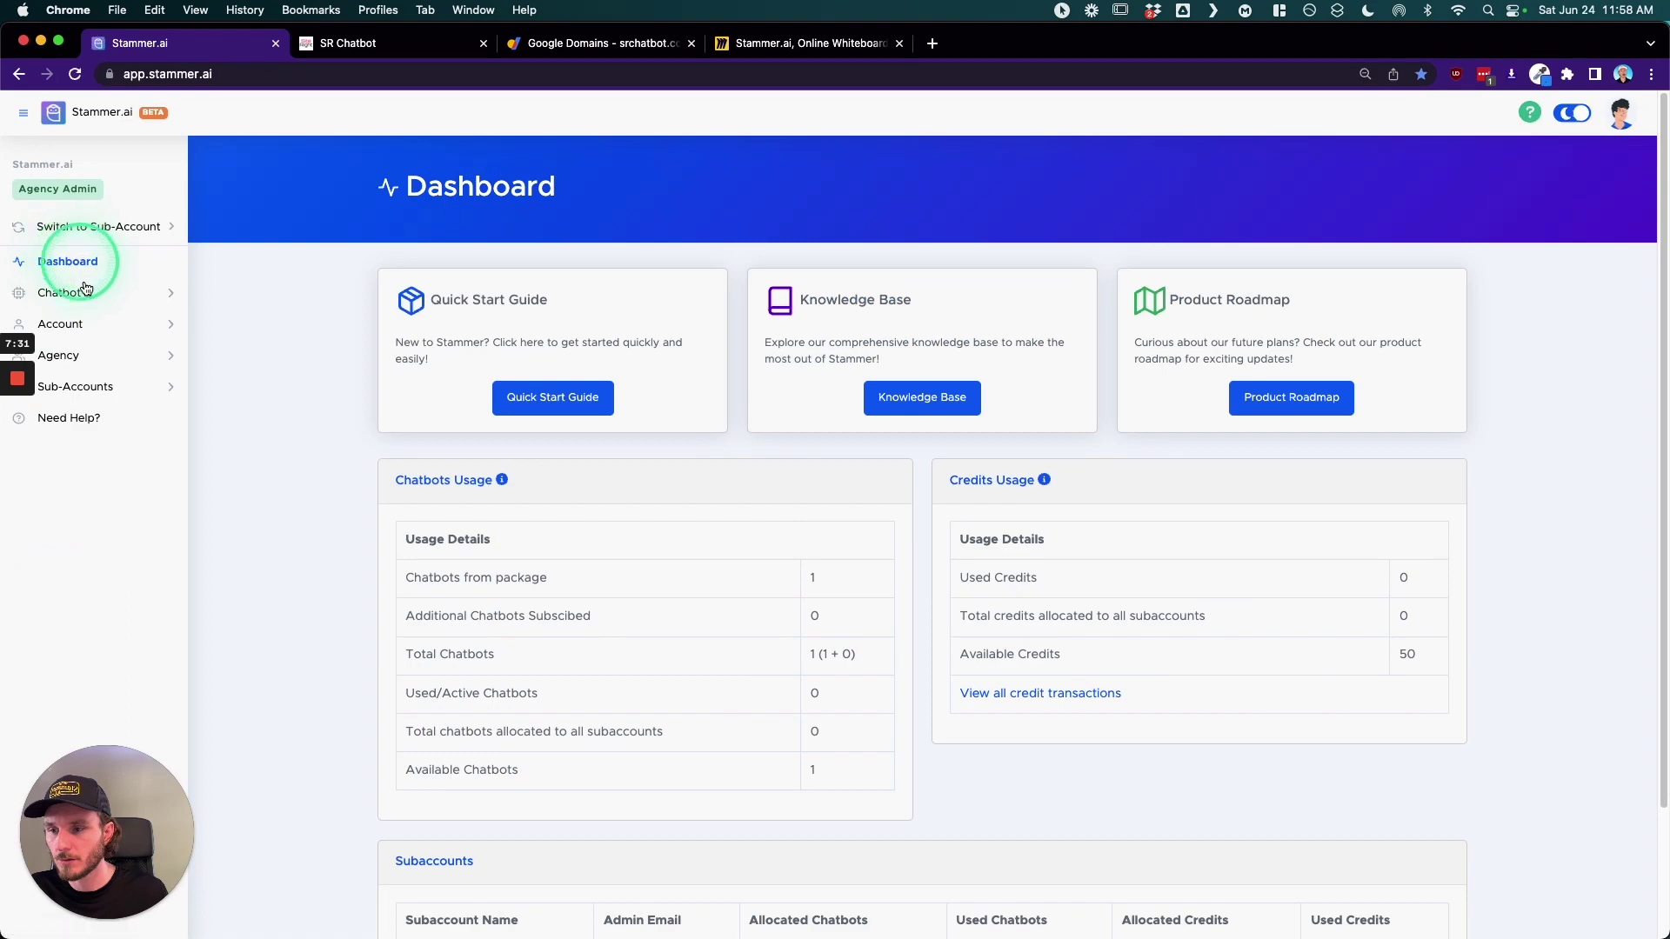
{"action": "left_click", "coordinate": [59, 355]}
{"action": "left_click", "coordinate": [82, 415]}
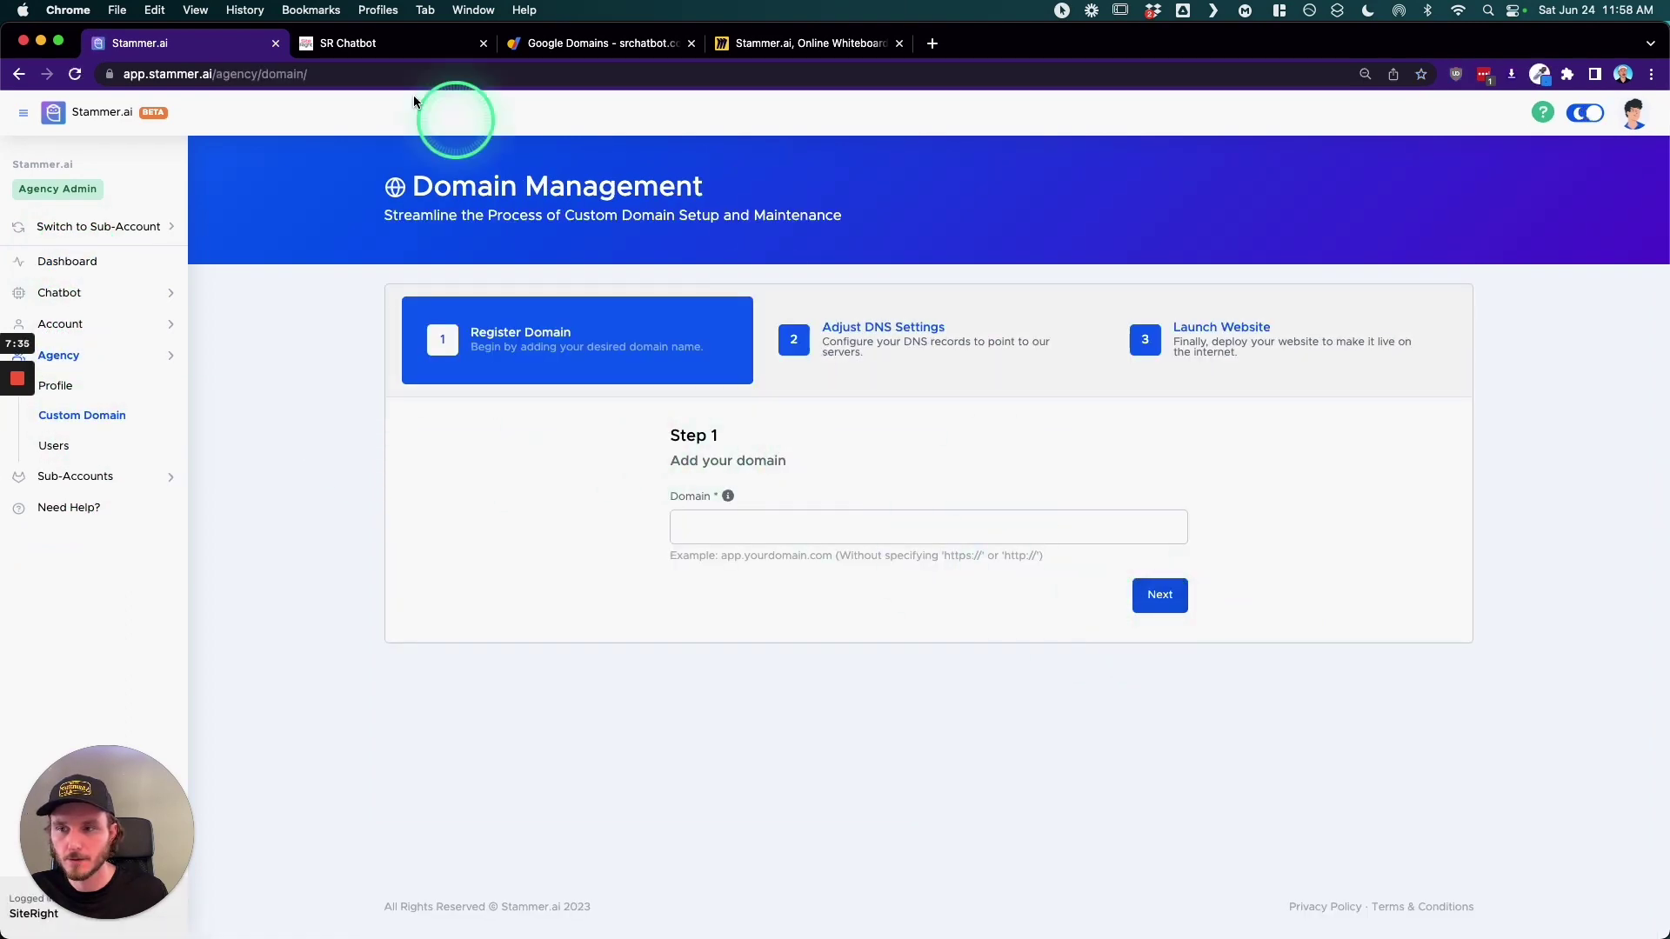
- In the SR Chatbot portal, continue from Step 2 to Launch Website for app.srchatbot.com
{"action": "left_click", "coordinate": [384, 43]}
{"action": "scroll", "coordinate": [1006, 383], "scroll_direction": "down", "scroll_amount": 10}
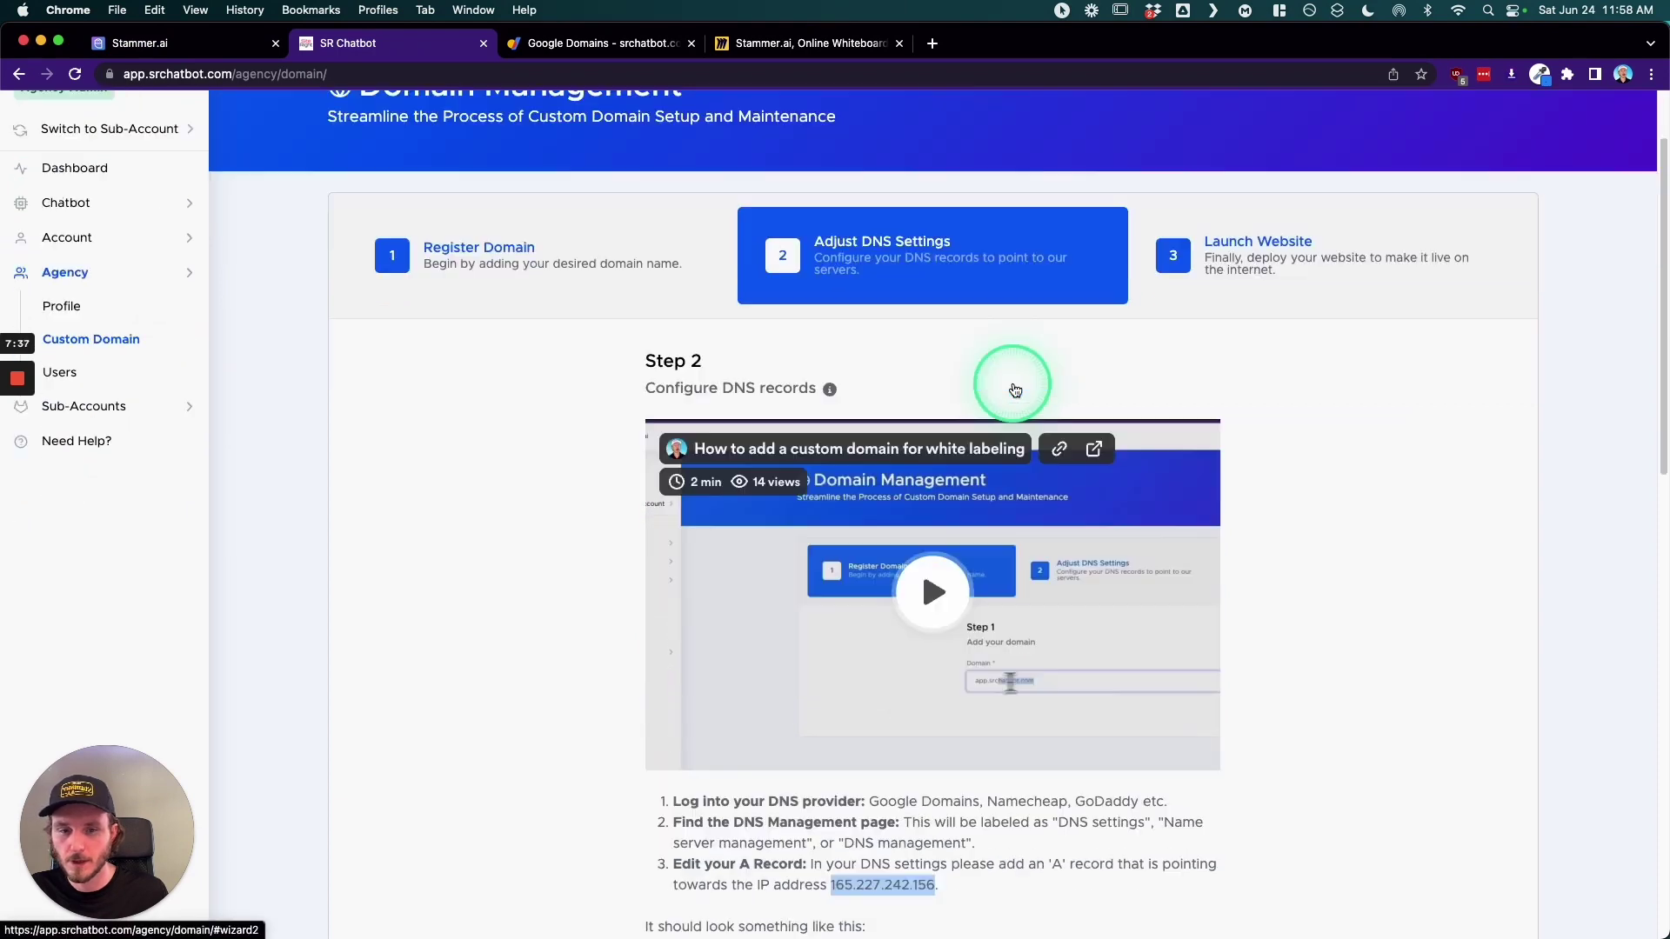
{"action": "scroll", "coordinate": [1077, 537], "scroll_direction": "down", "scroll_amount": 5}
{"action": "left_click", "coordinate": [1185, 812]}
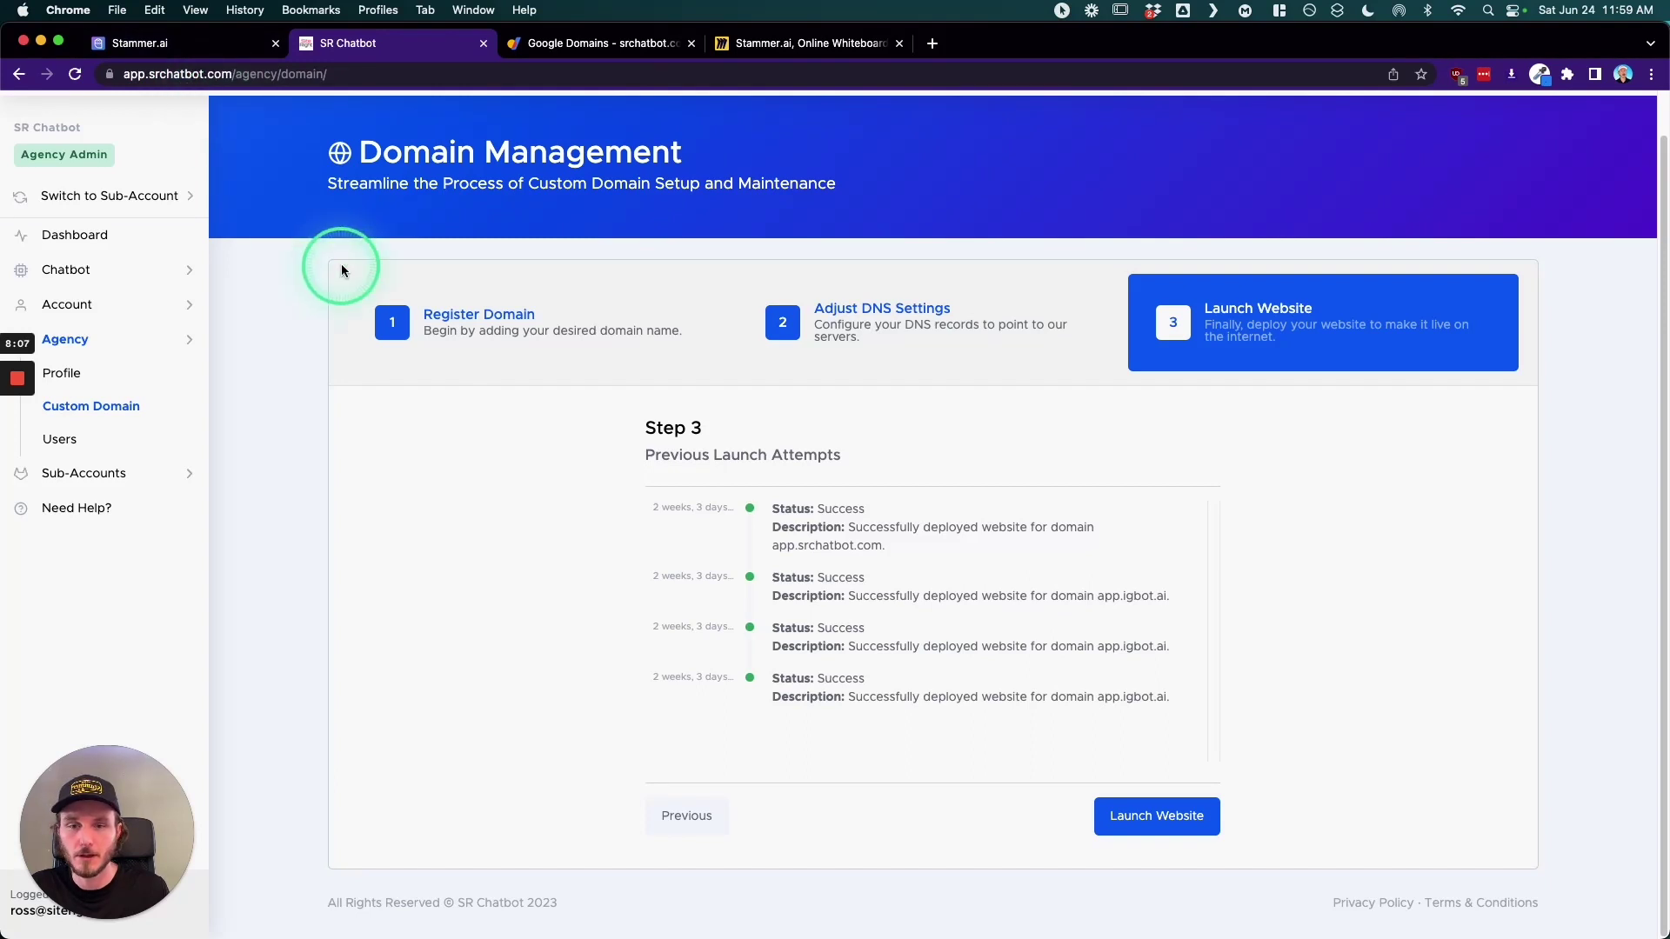
{"action": "scroll", "coordinate": [342, 270], "scroll_direction": "up", "scroll_amount": 1}
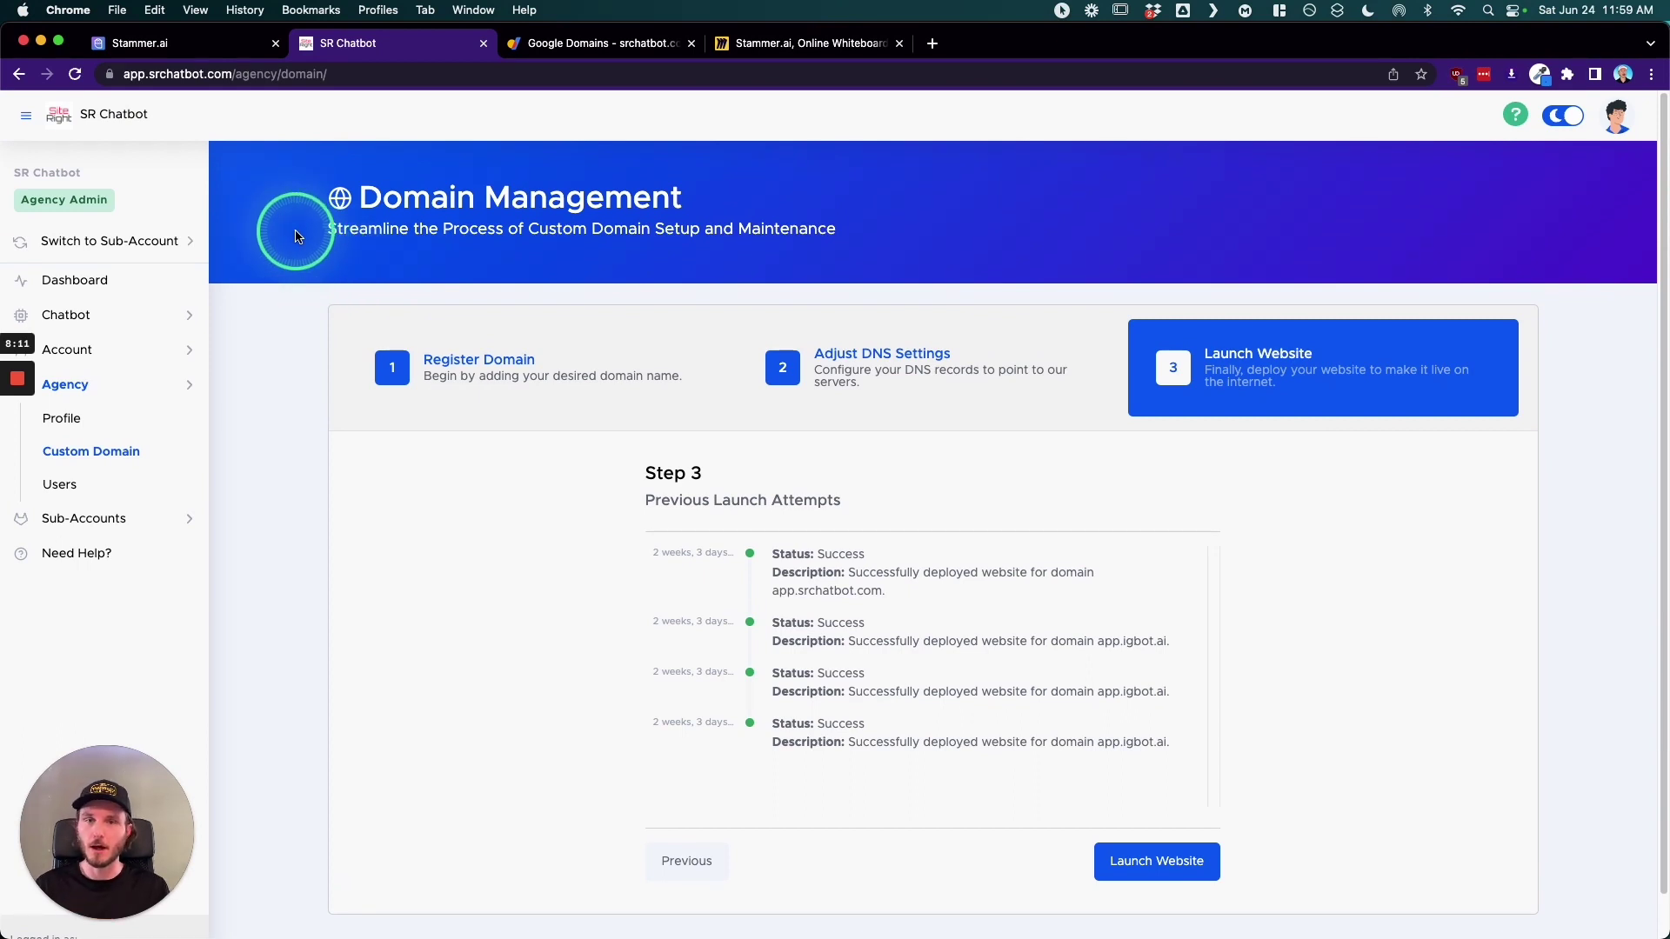
{"action": "left_click", "coordinate": [200, 43]}
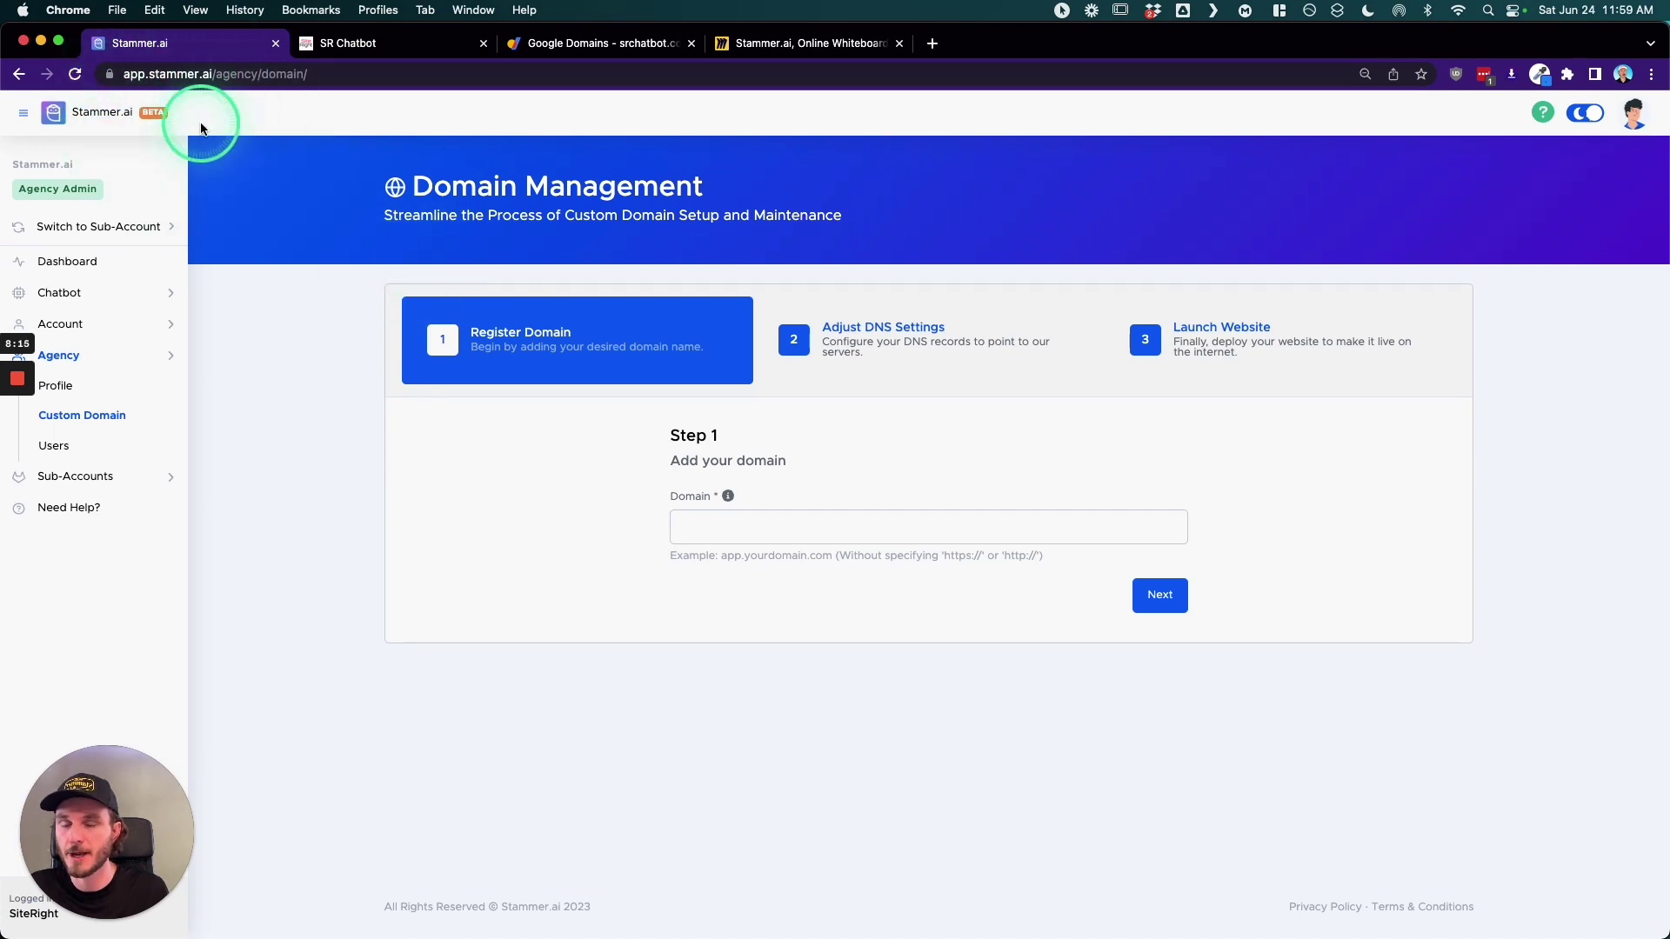
{"action": "left_click", "coordinate": [335, 42]}
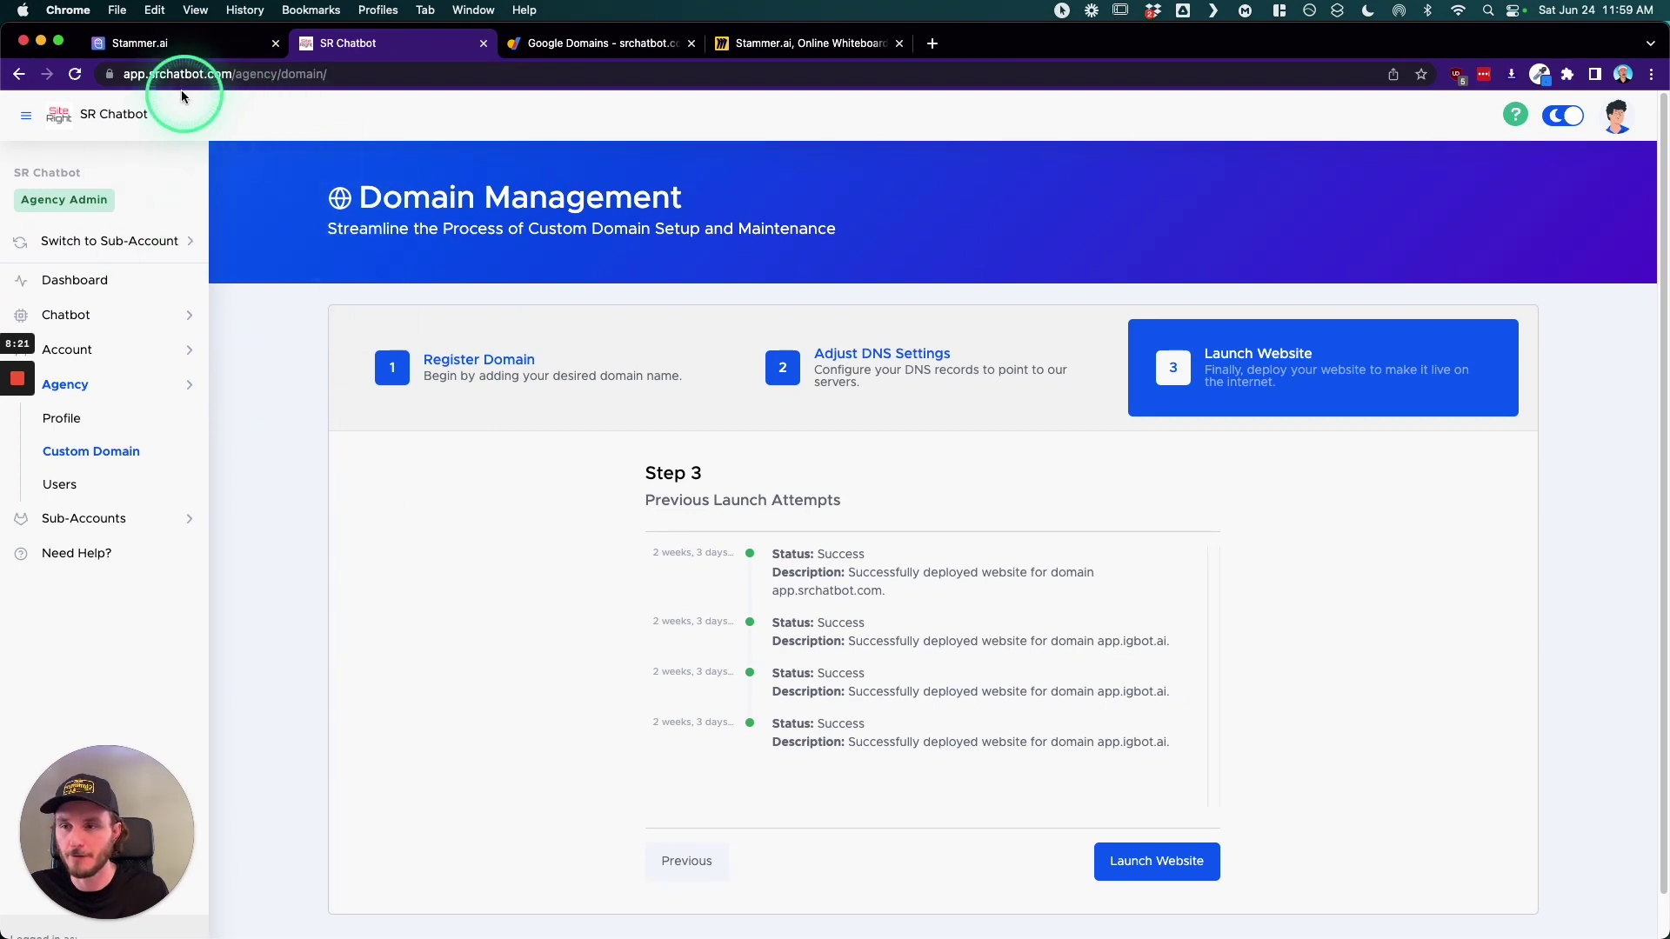
{"action": "left_click", "coordinate": [178, 43]}
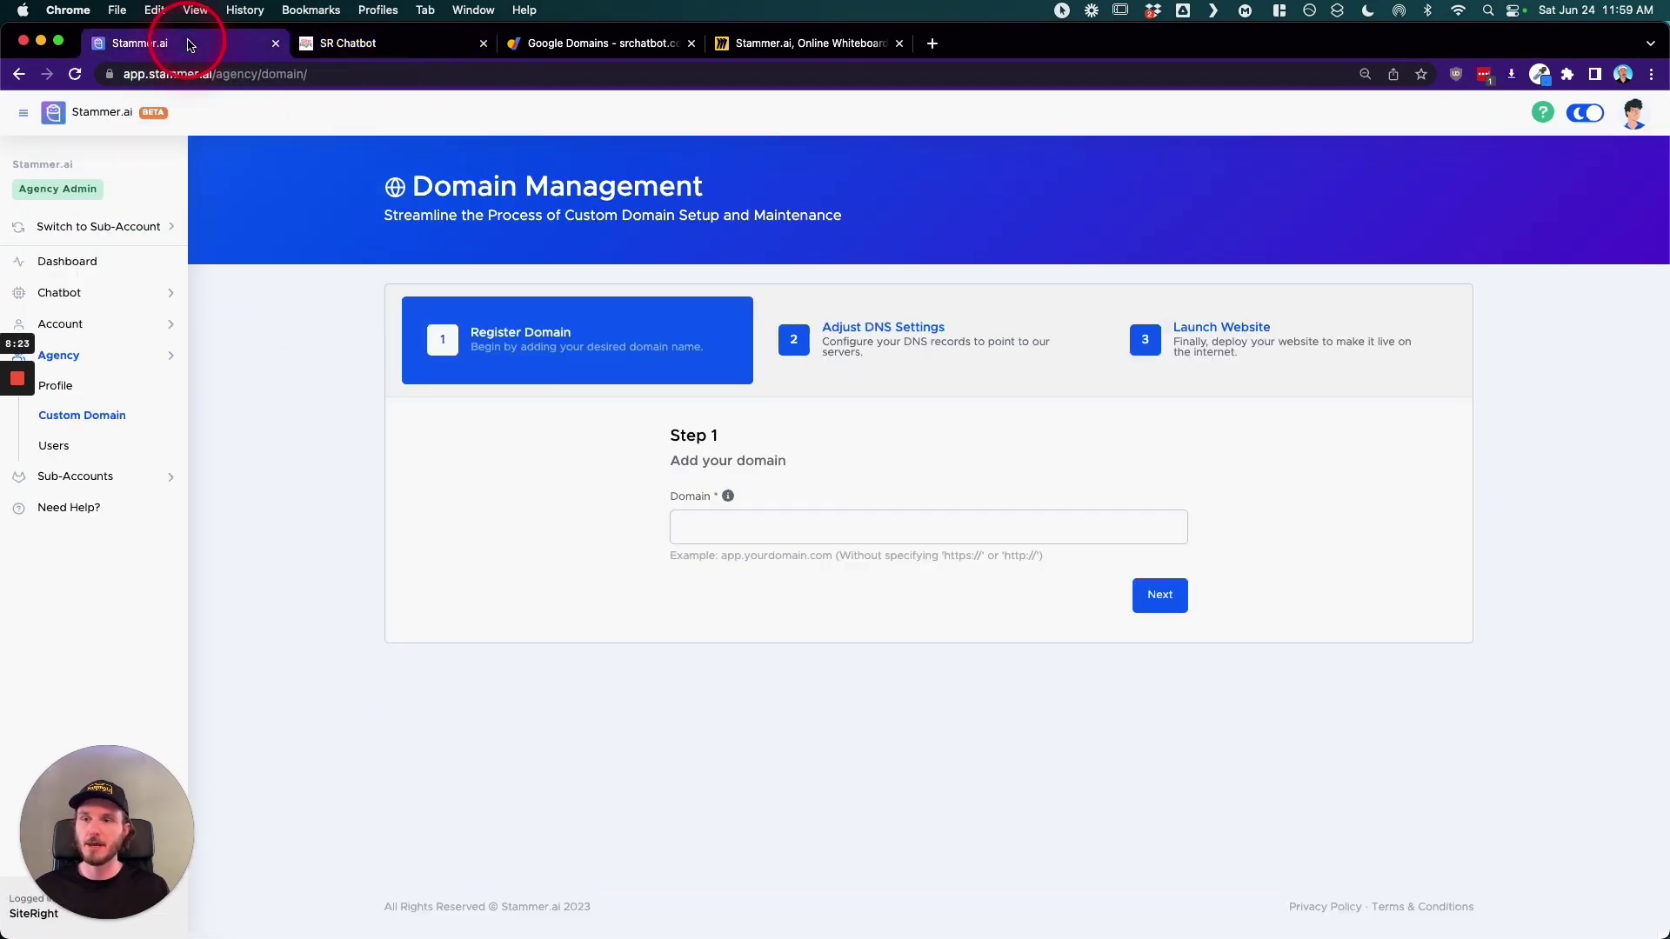
{"action": "left_click", "coordinate": [362, 45]}
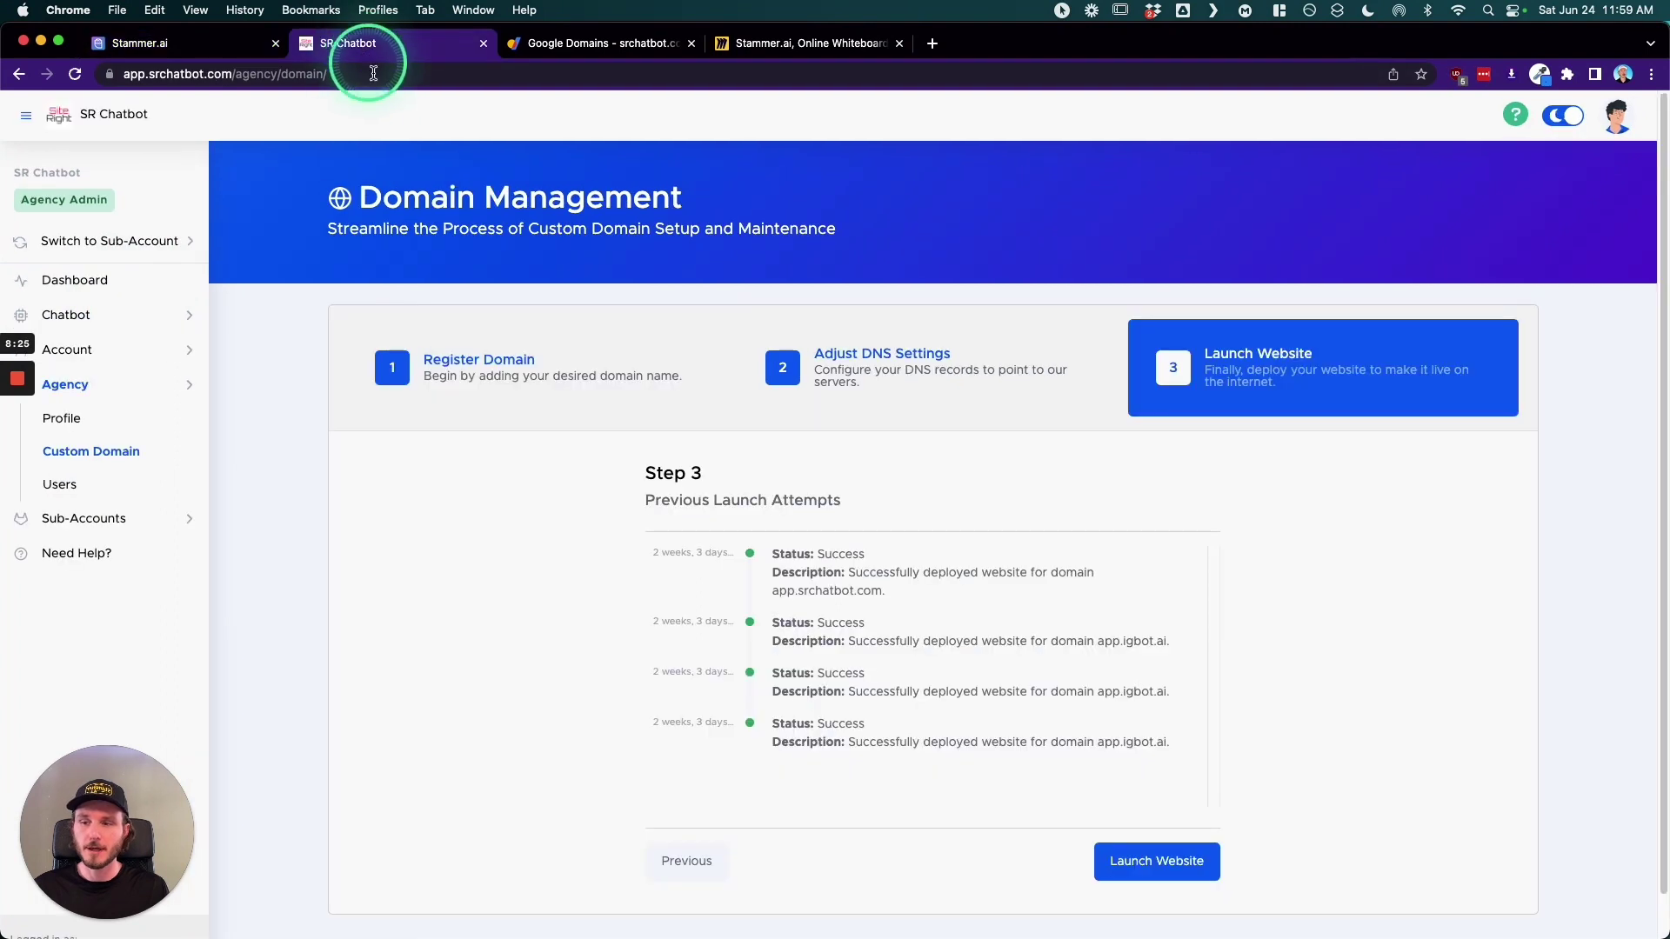